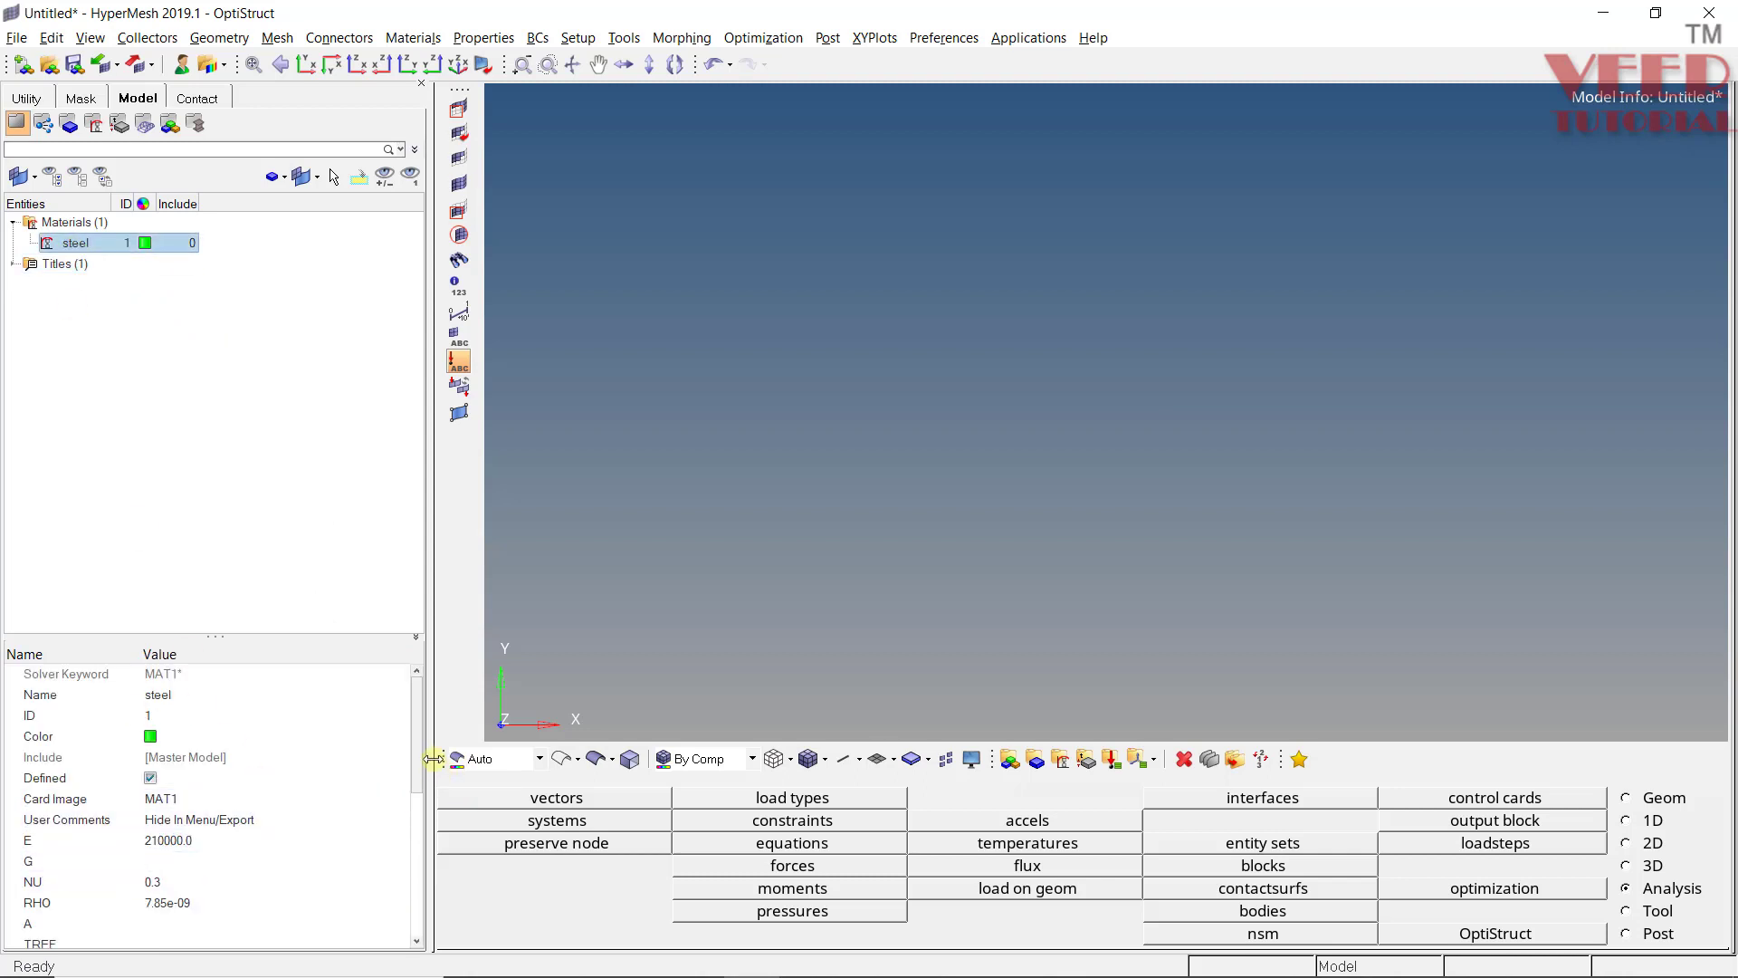
# - Locate MATS1 among the steel material's options, search the HyperMesh help for mats1 and open its OptiStruct reference page
pyautogui.moveTo(419, 759); pyautogui.dragTo(411, 845)
pyautogui.click(41, 820)
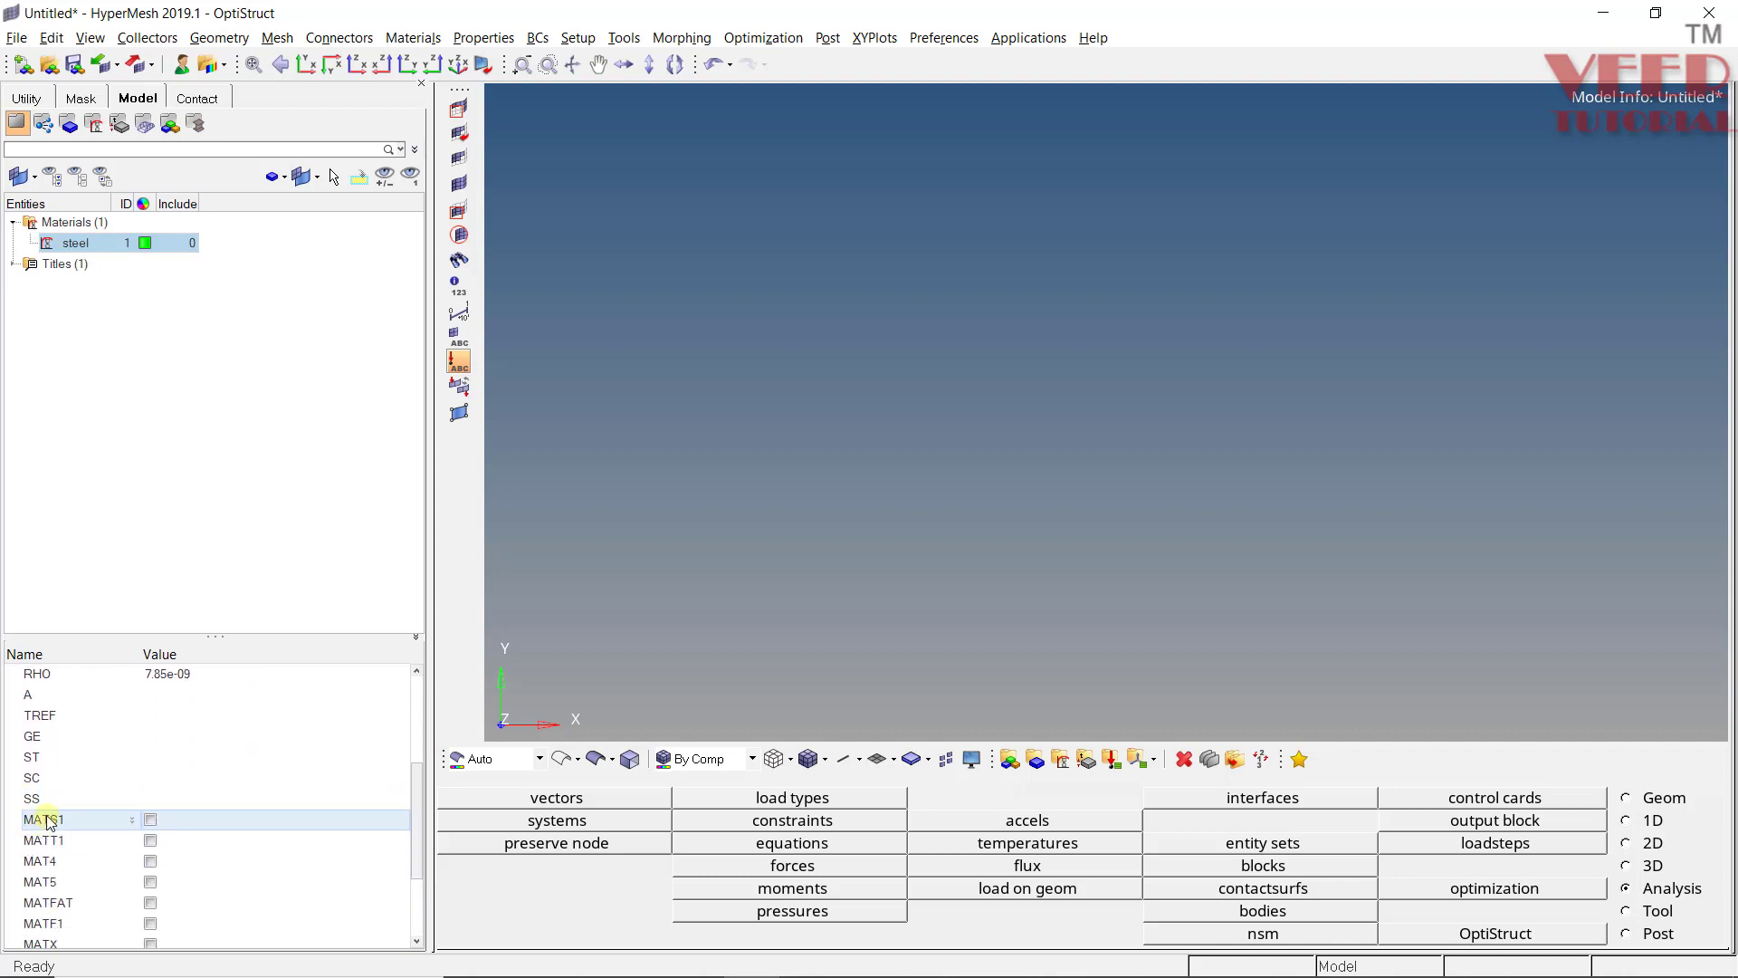
pyautogui.click(91, 842)
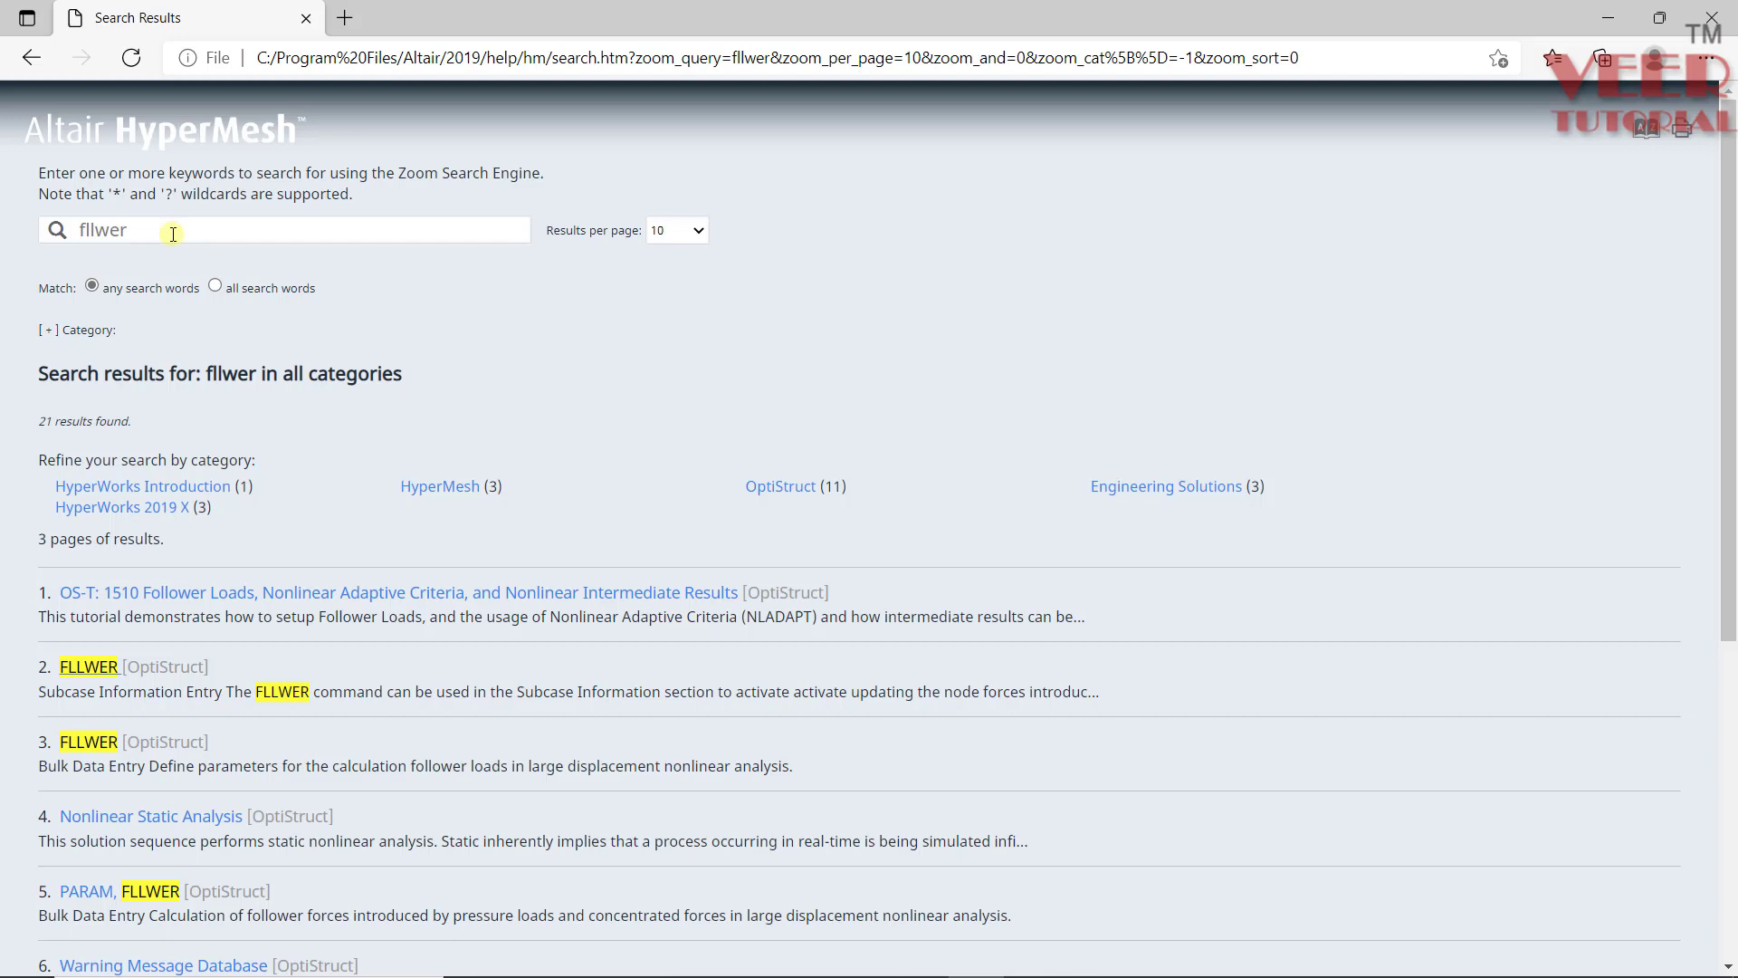
pyautogui.moveTo(163, 230); pyautogui.dragTo(43, 233)
pyautogui.write('mats1')
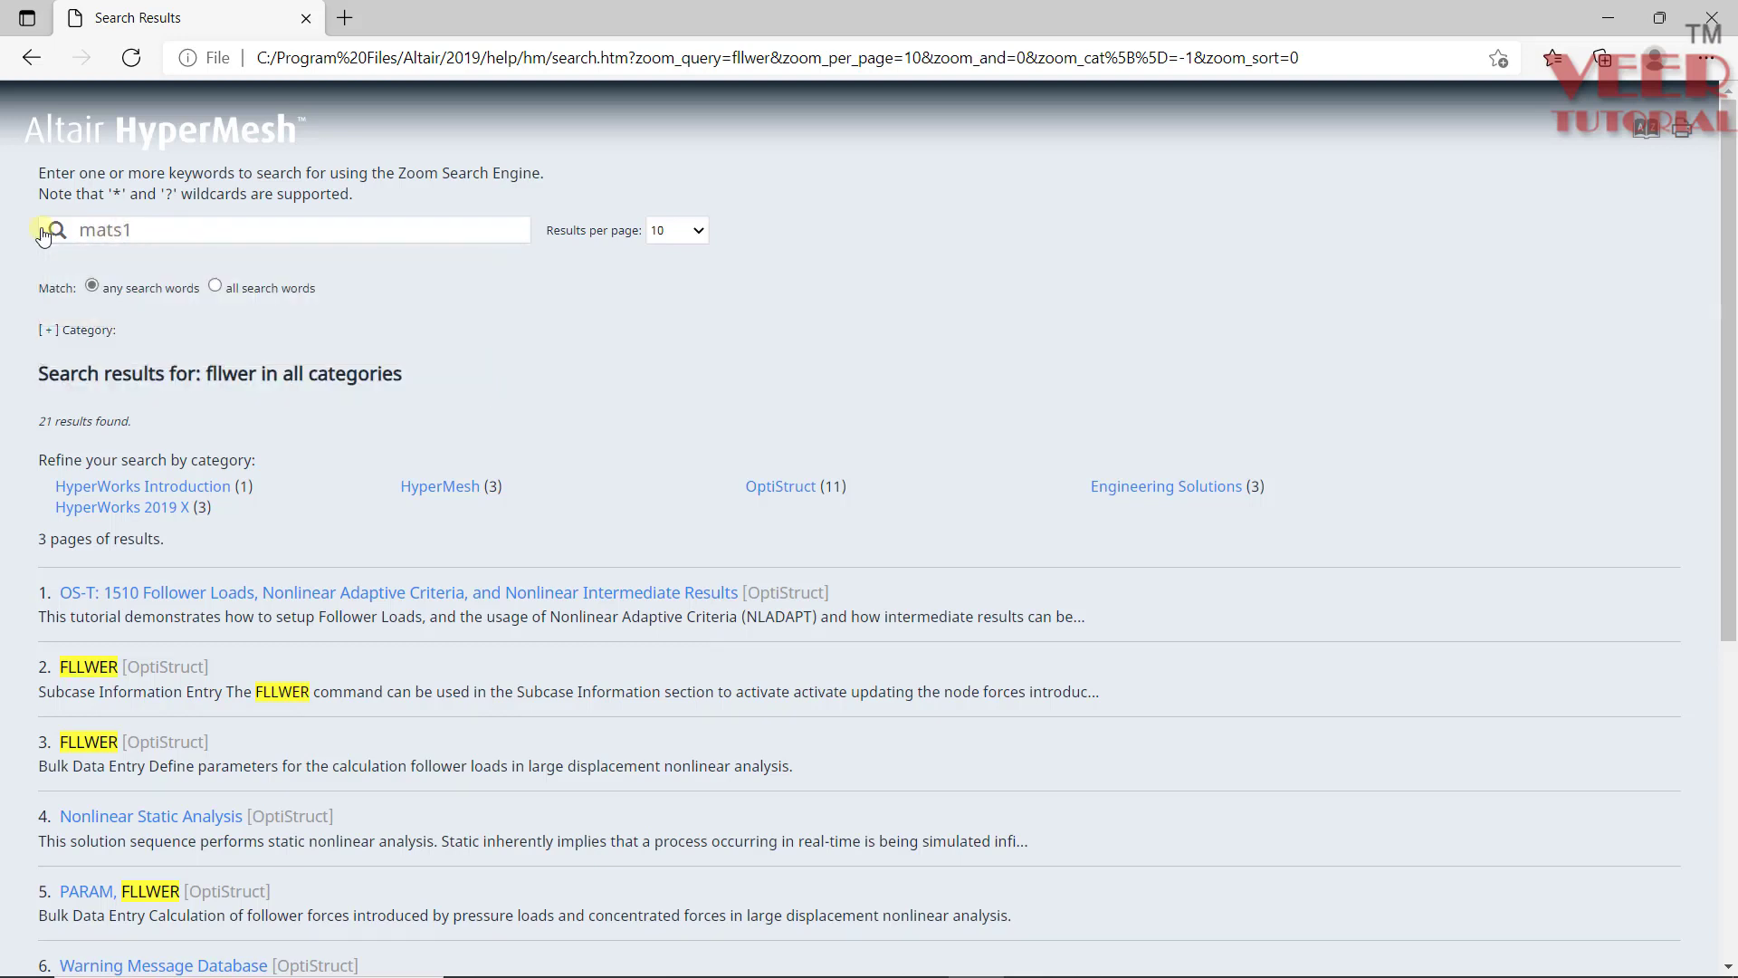
pyautogui.press('Return')
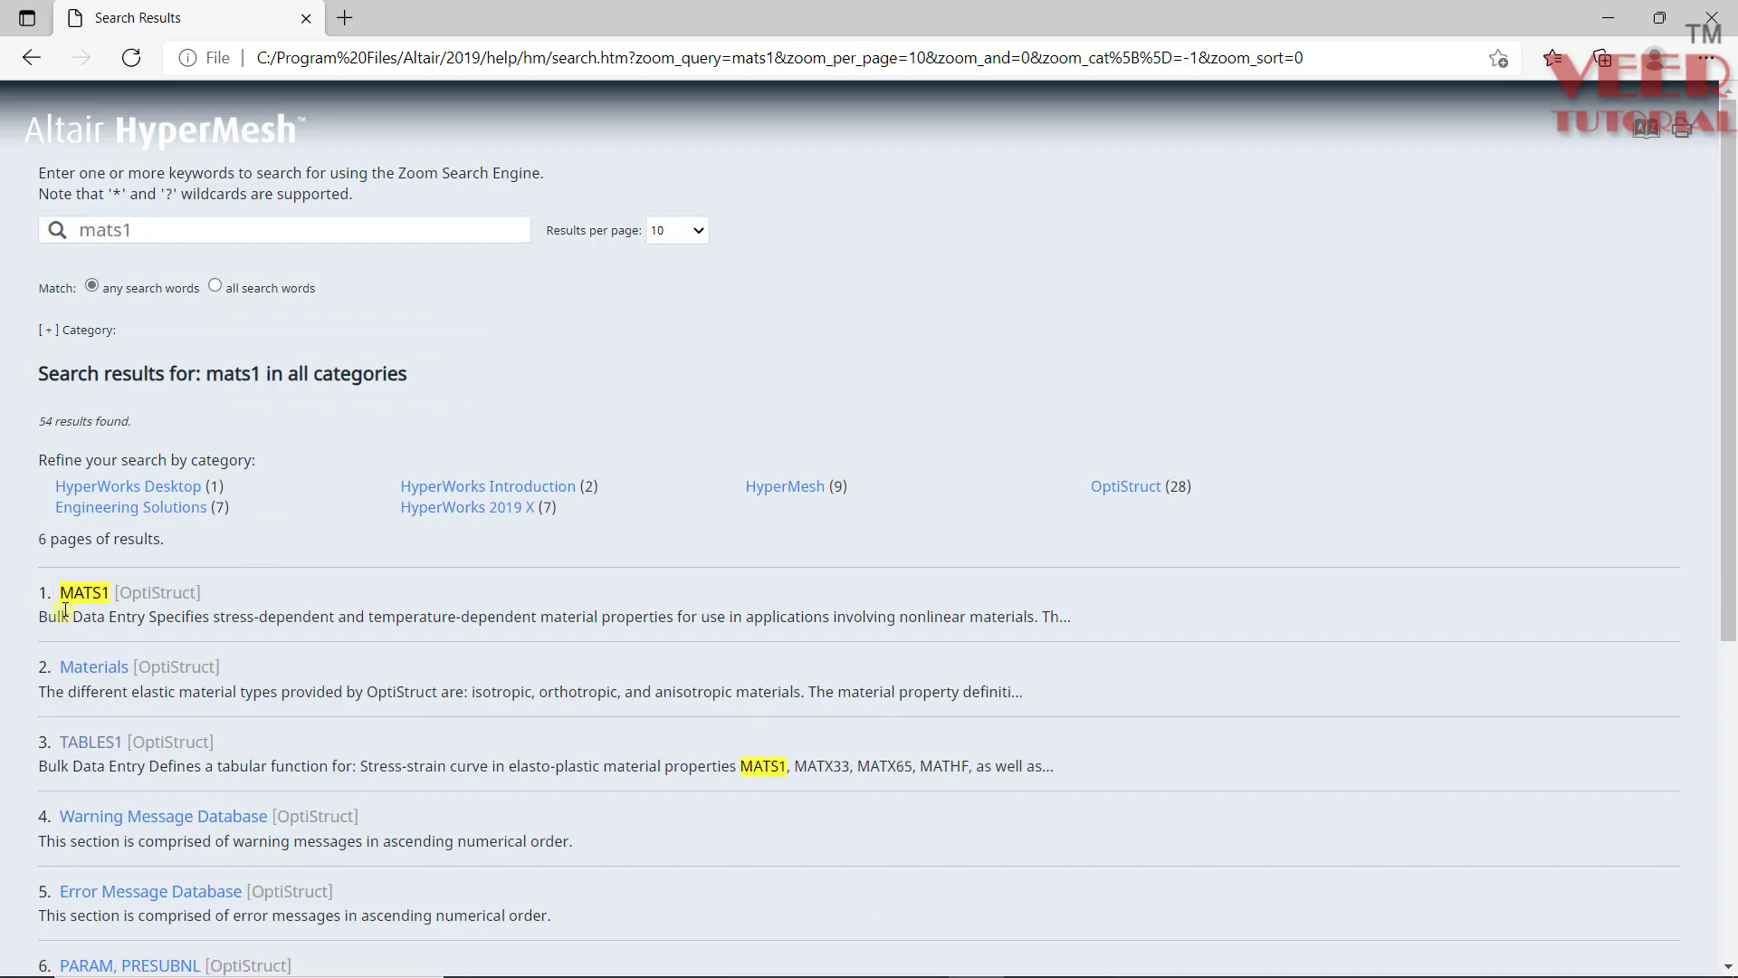
pyautogui.click(98, 600)
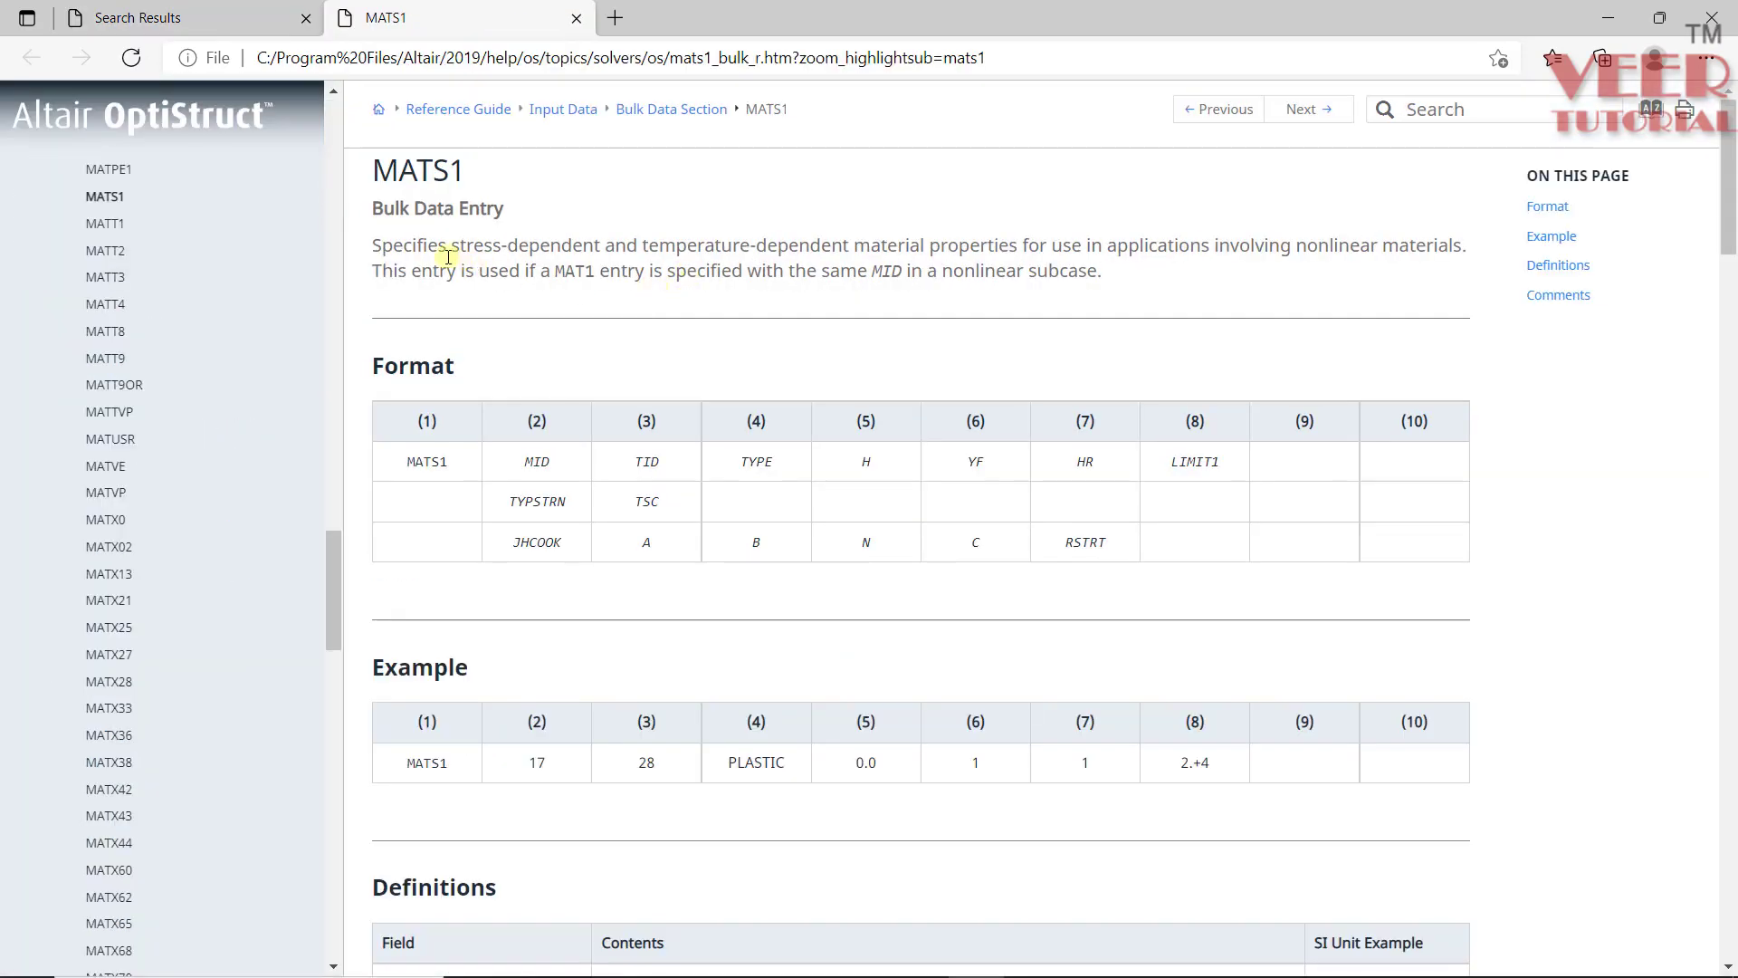
# - Read the MATS1 description down to the TID field and open the linked TABLES1 reference in a separate browser tab
pyautogui.moveTo(451, 240); pyautogui.dragTo(1041, 245)
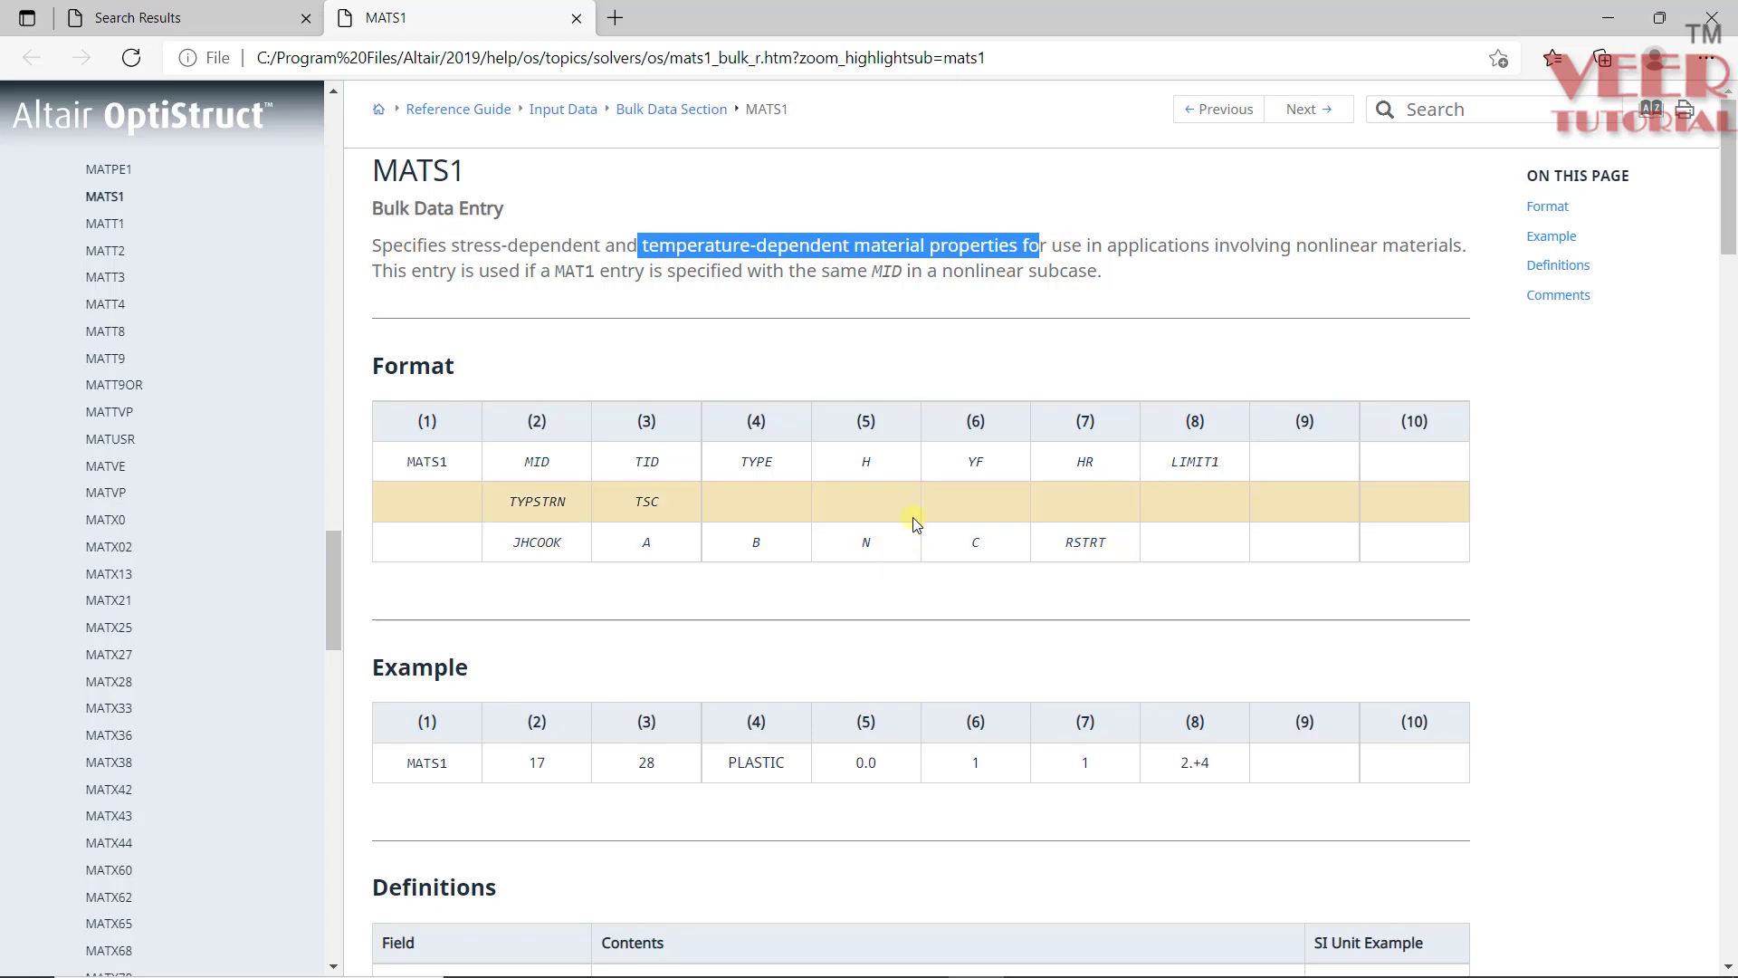
pyautogui.scroll(-7, 913, 518)
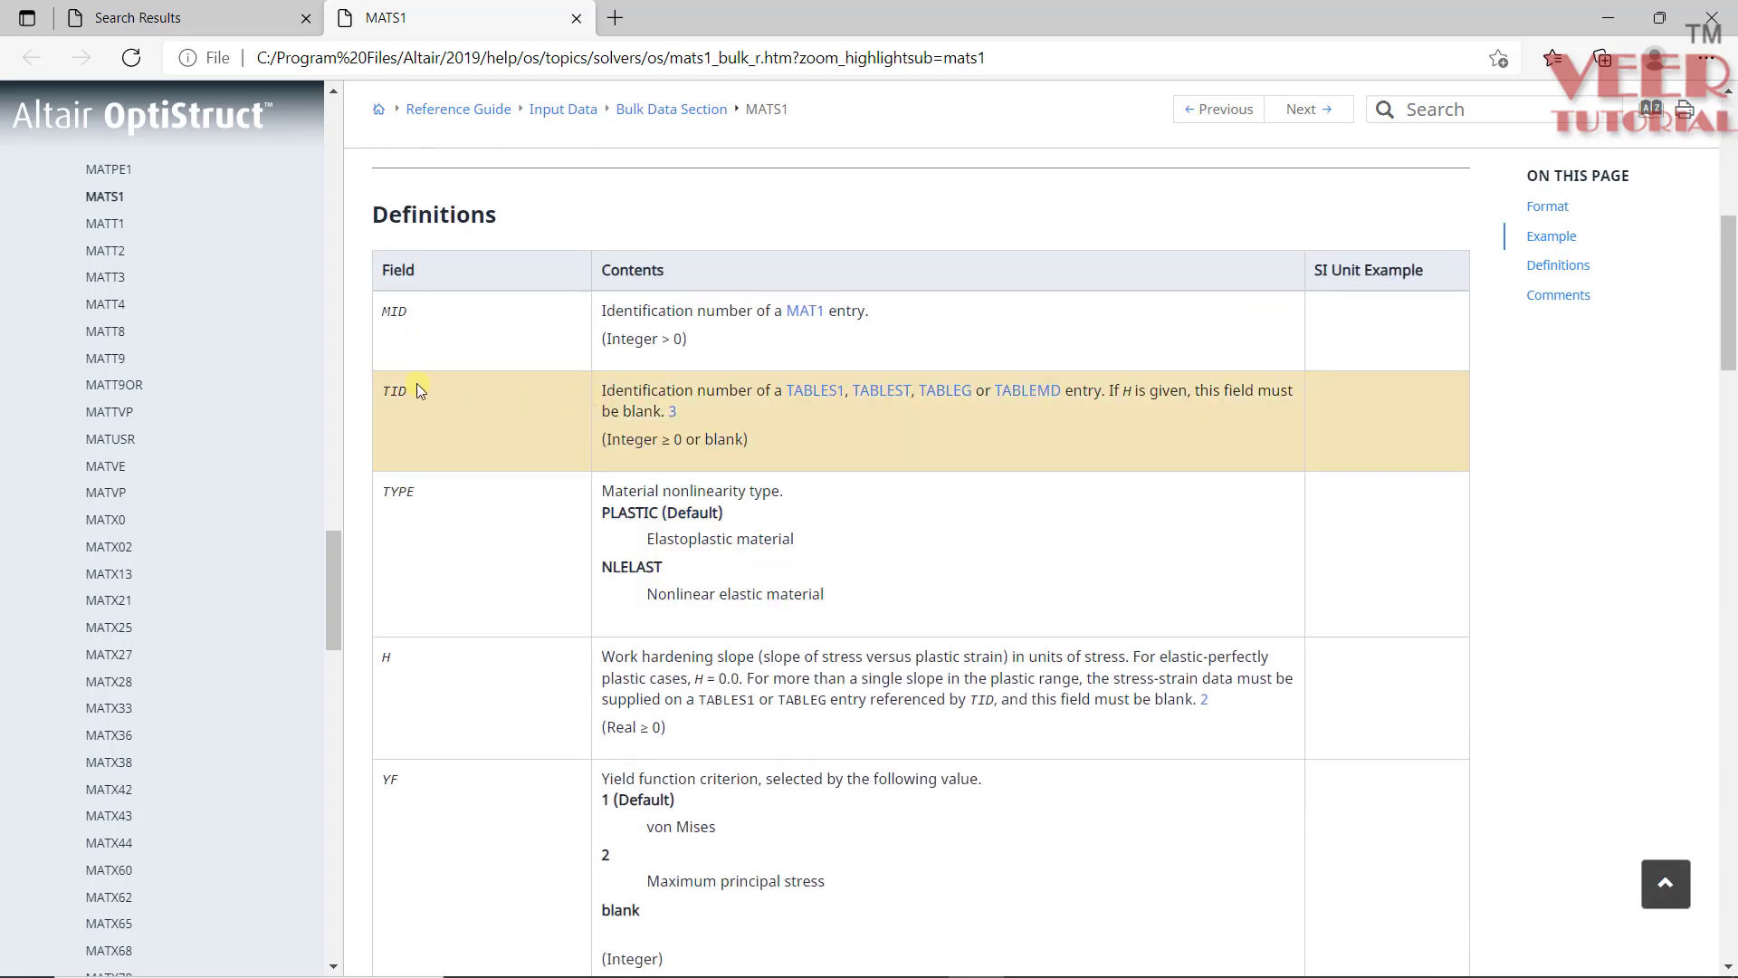
pyautogui.rightClick(814, 390)
pyautogui.click(944, 409)
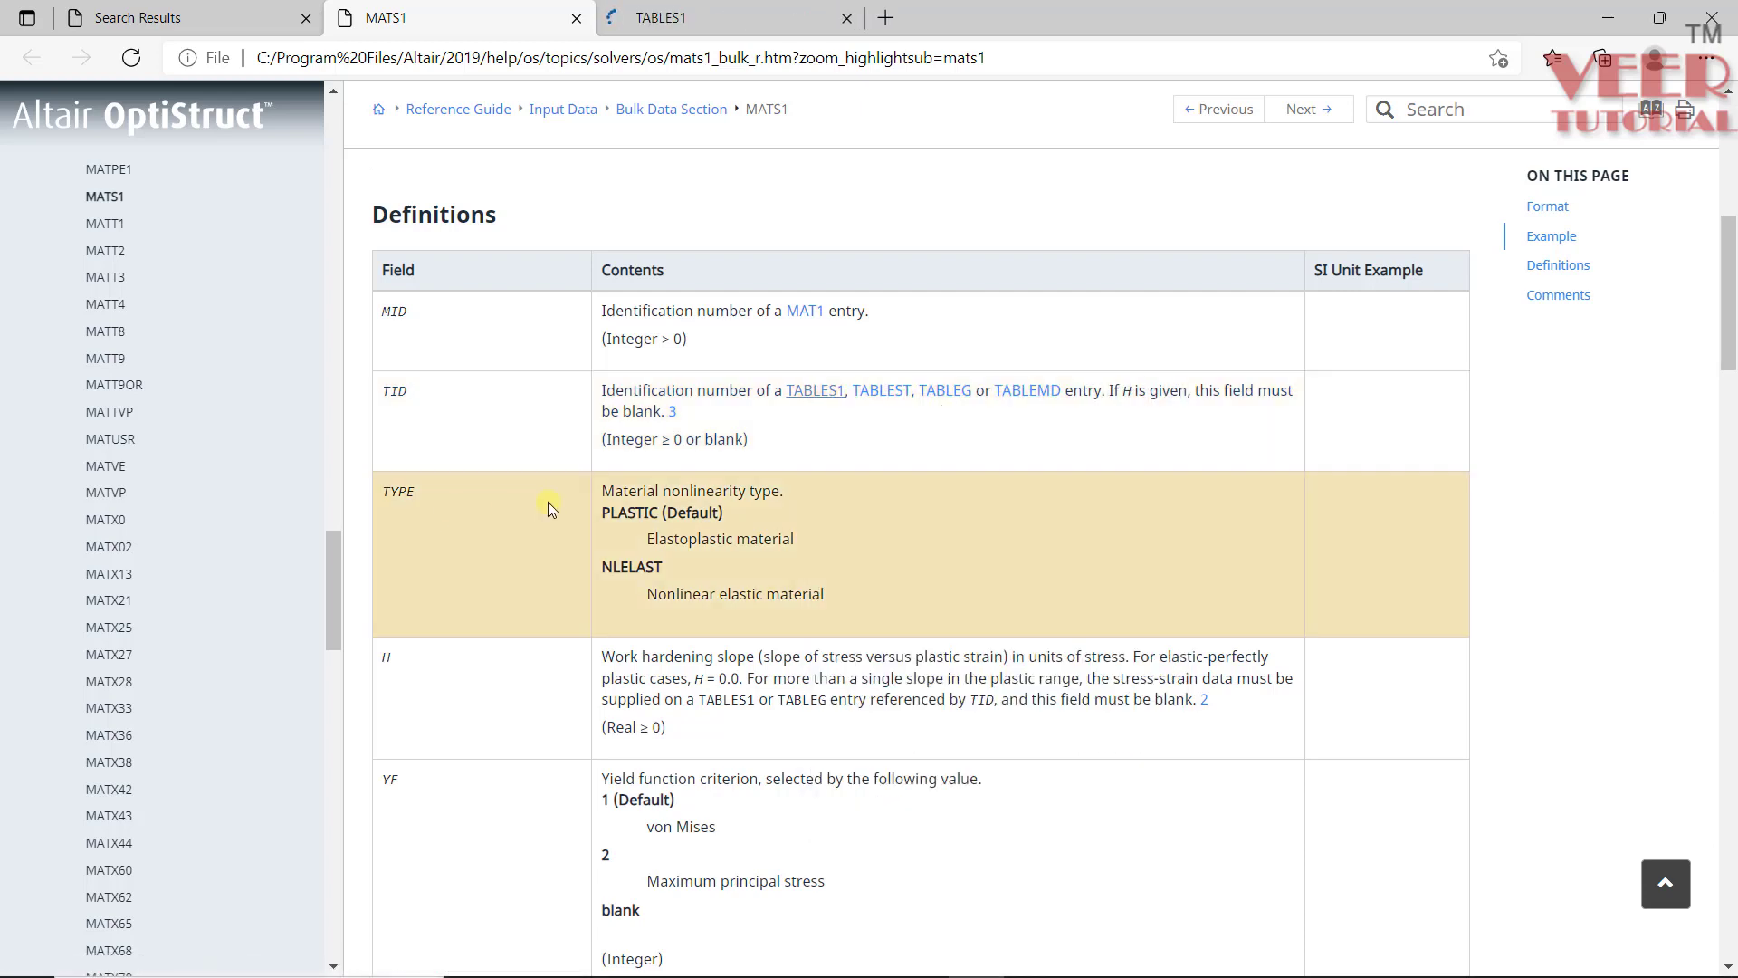
# - Examine the MATS1 definitions of TYPE, YF and the remaining fields, plus the comments on stress-strain curves and plastic strain conversion
pyautogui.moveTo(634, 513); pyautogui.dragTo(671, 512)
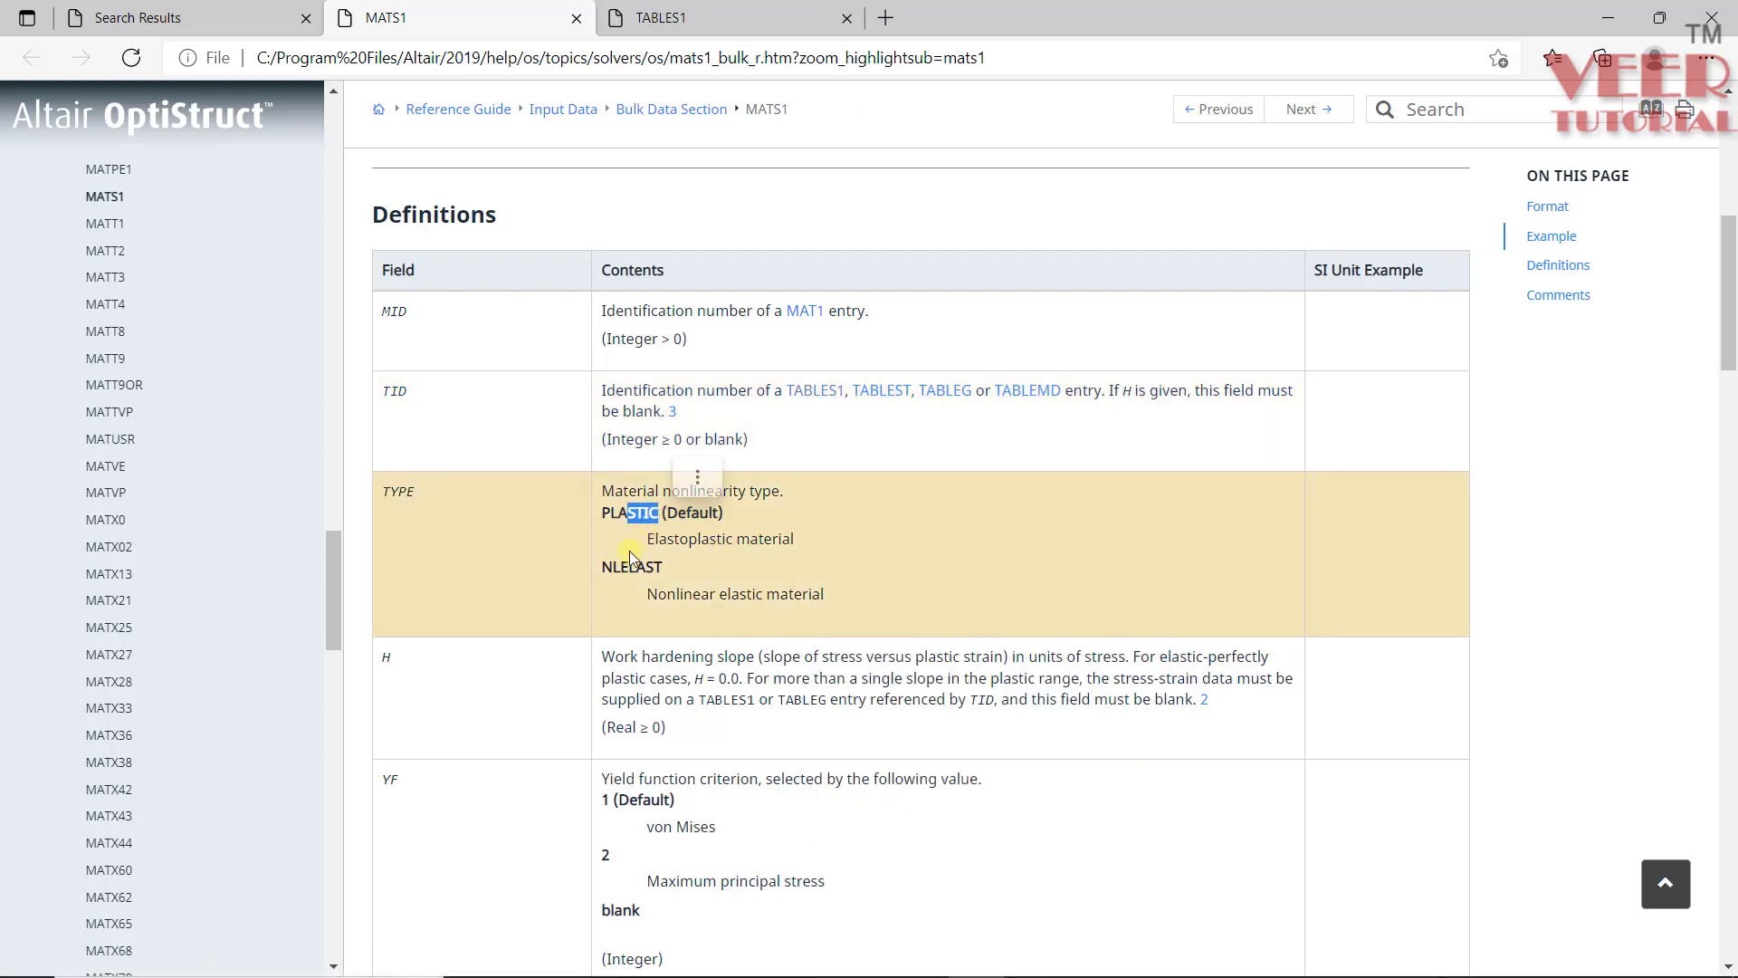
pyautogui.moveTo(621, 567); pyautogui.dragTo(675, 568)
pyautogui.scroll(-4, 860, 466)
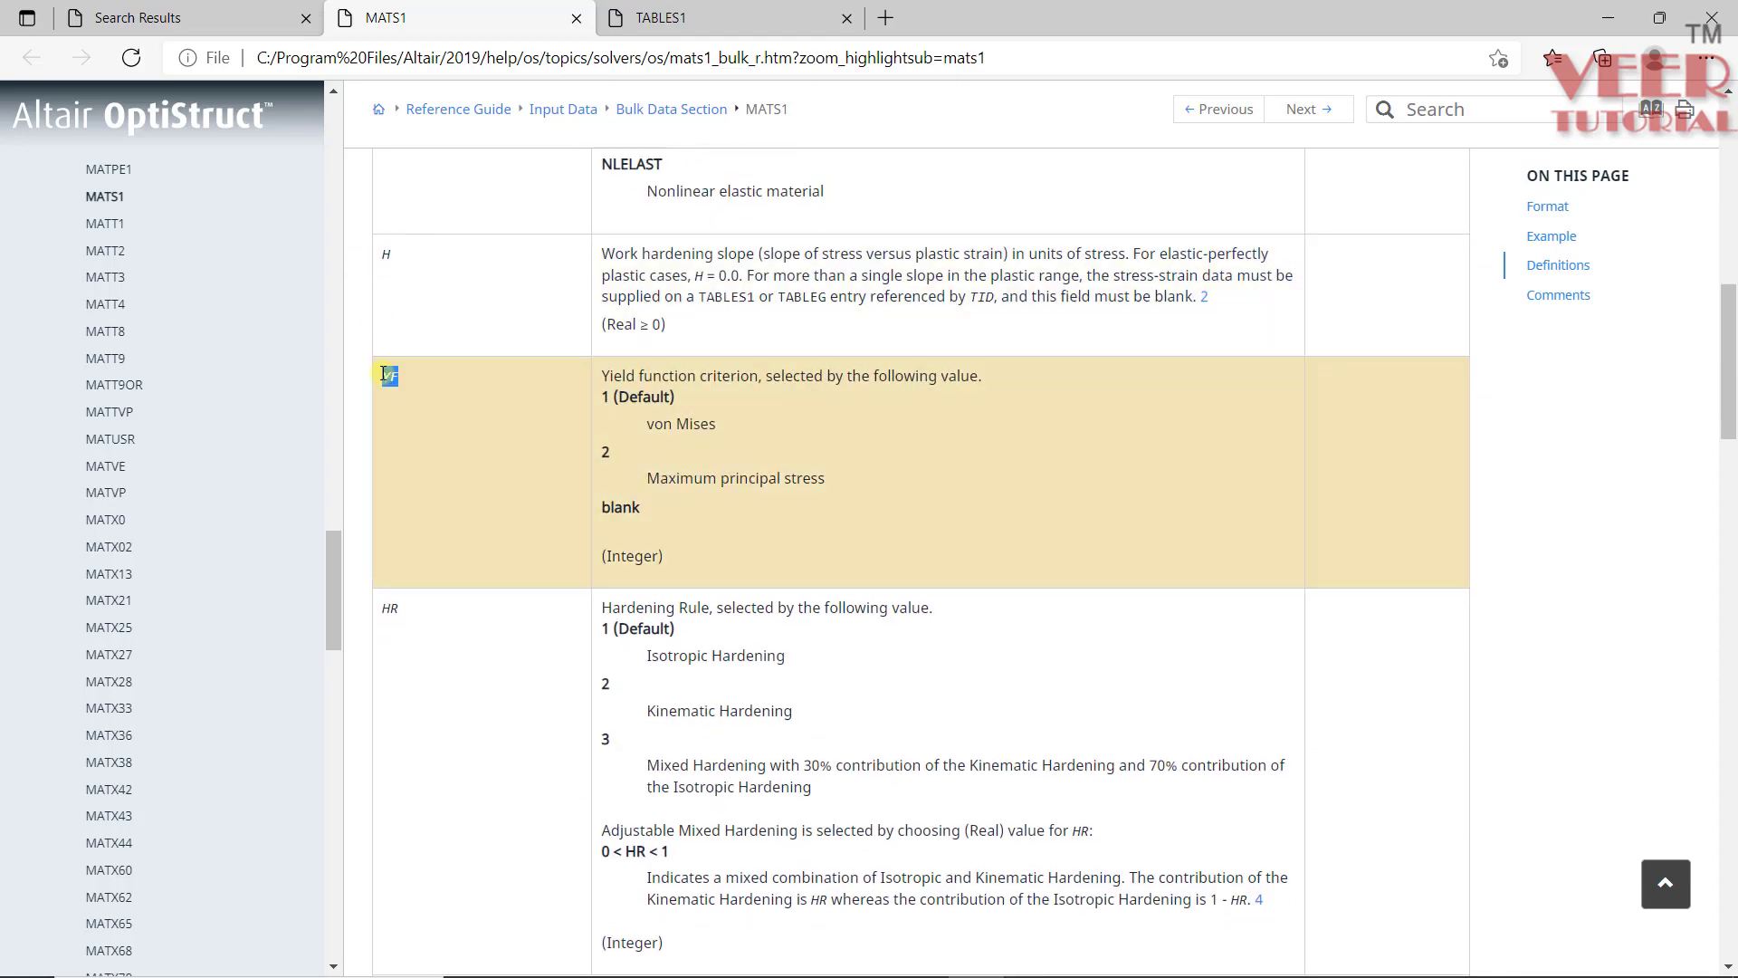
pyautogui.doubleClick(390, 376)
pyautogui.scroll(-8, 765, 604)
pyautogui.scroll(-7, 765, 604)
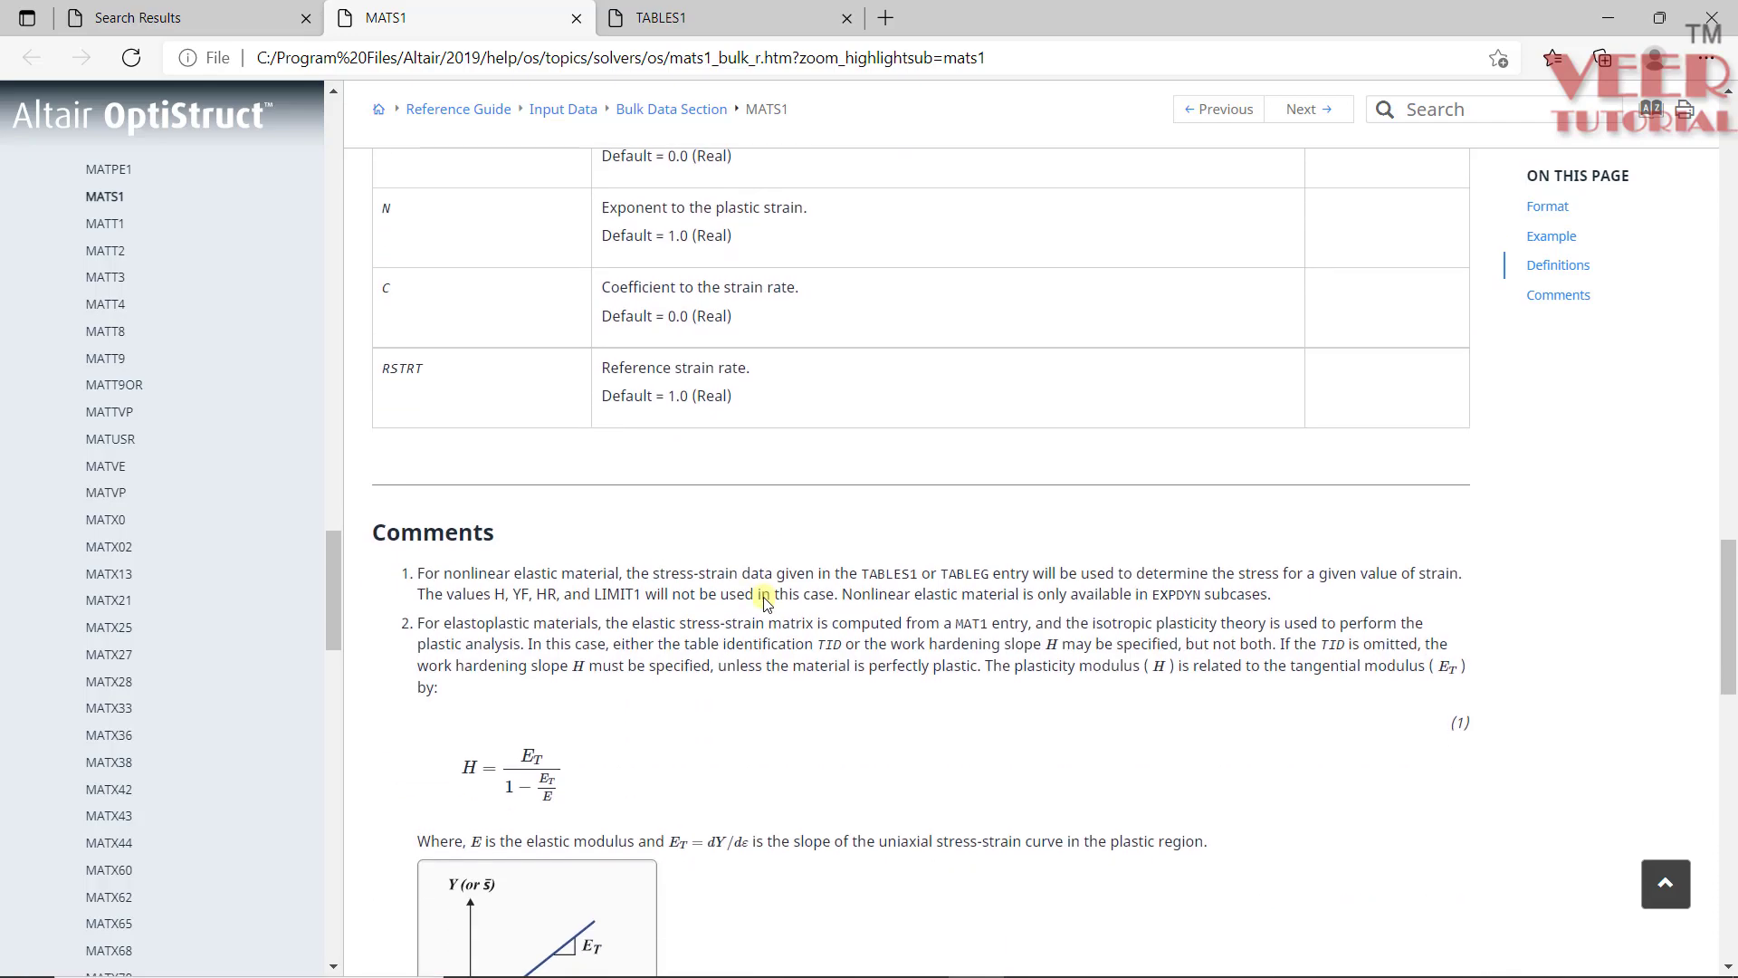
pyautogui.scroll(-5, 765, 595)
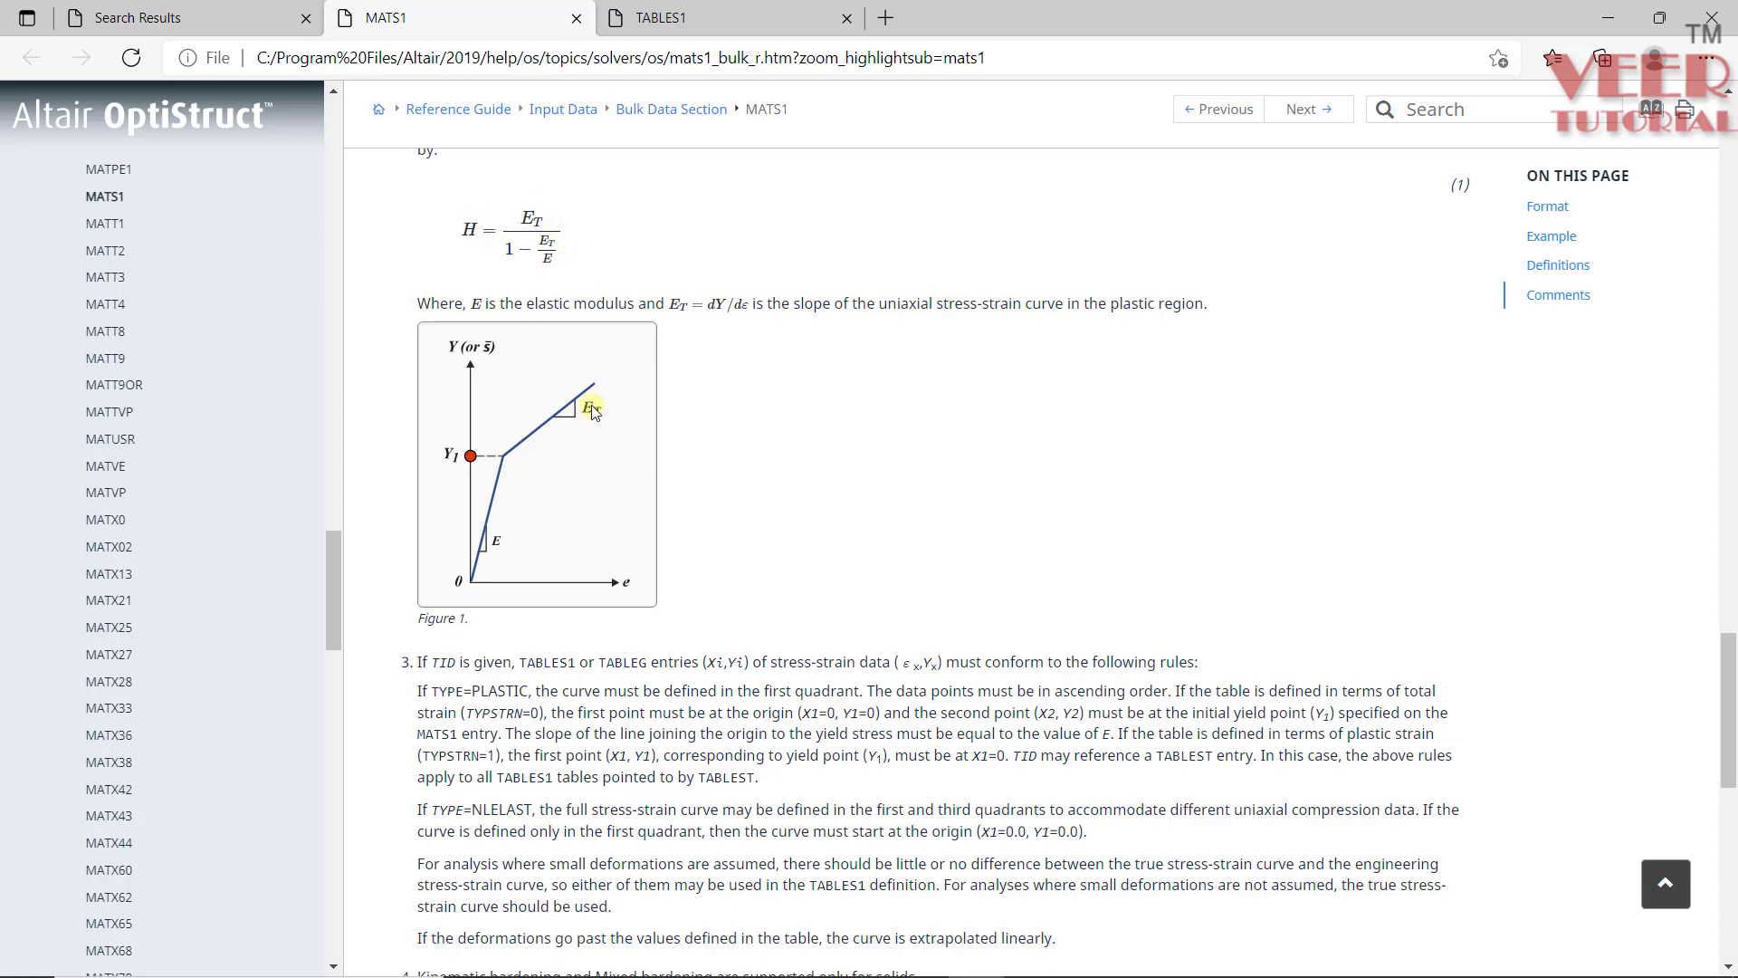
pyautogui.scroll(-10, 757, 482)
pyautogui.scroll(4, 757, 493)
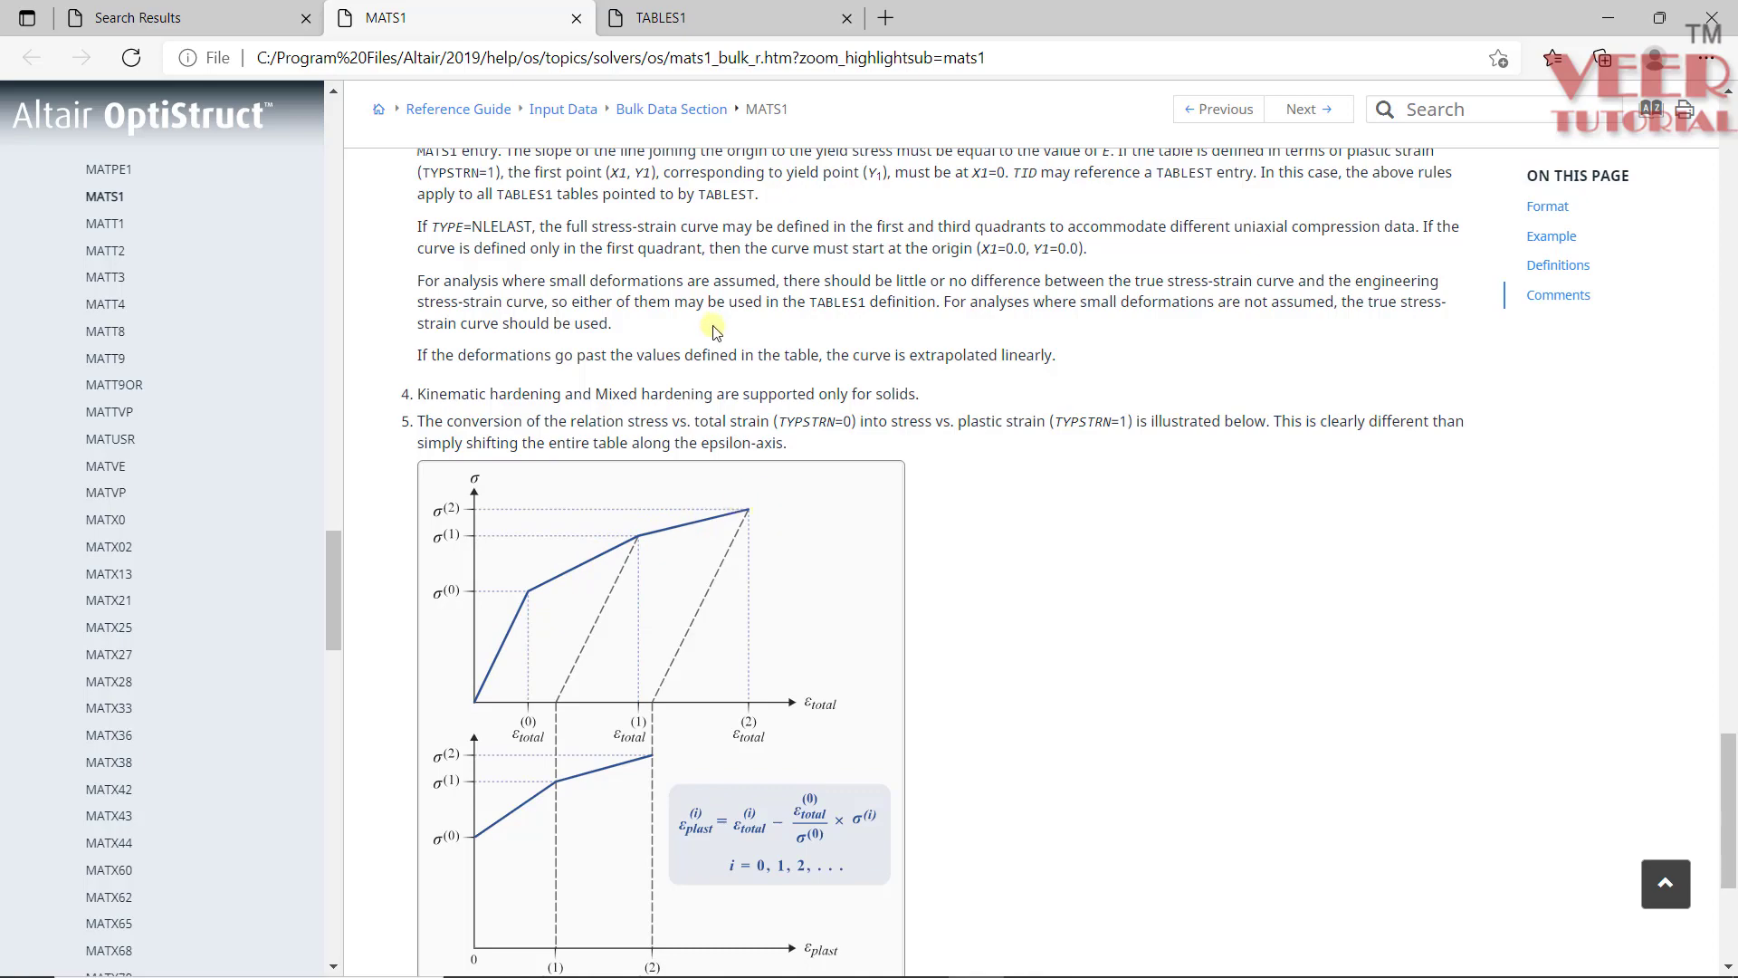
# - Switch back to HyperMesh and enable the MATS1 option on the steel material
pyautogui.hotkey('alt', 'Tab')
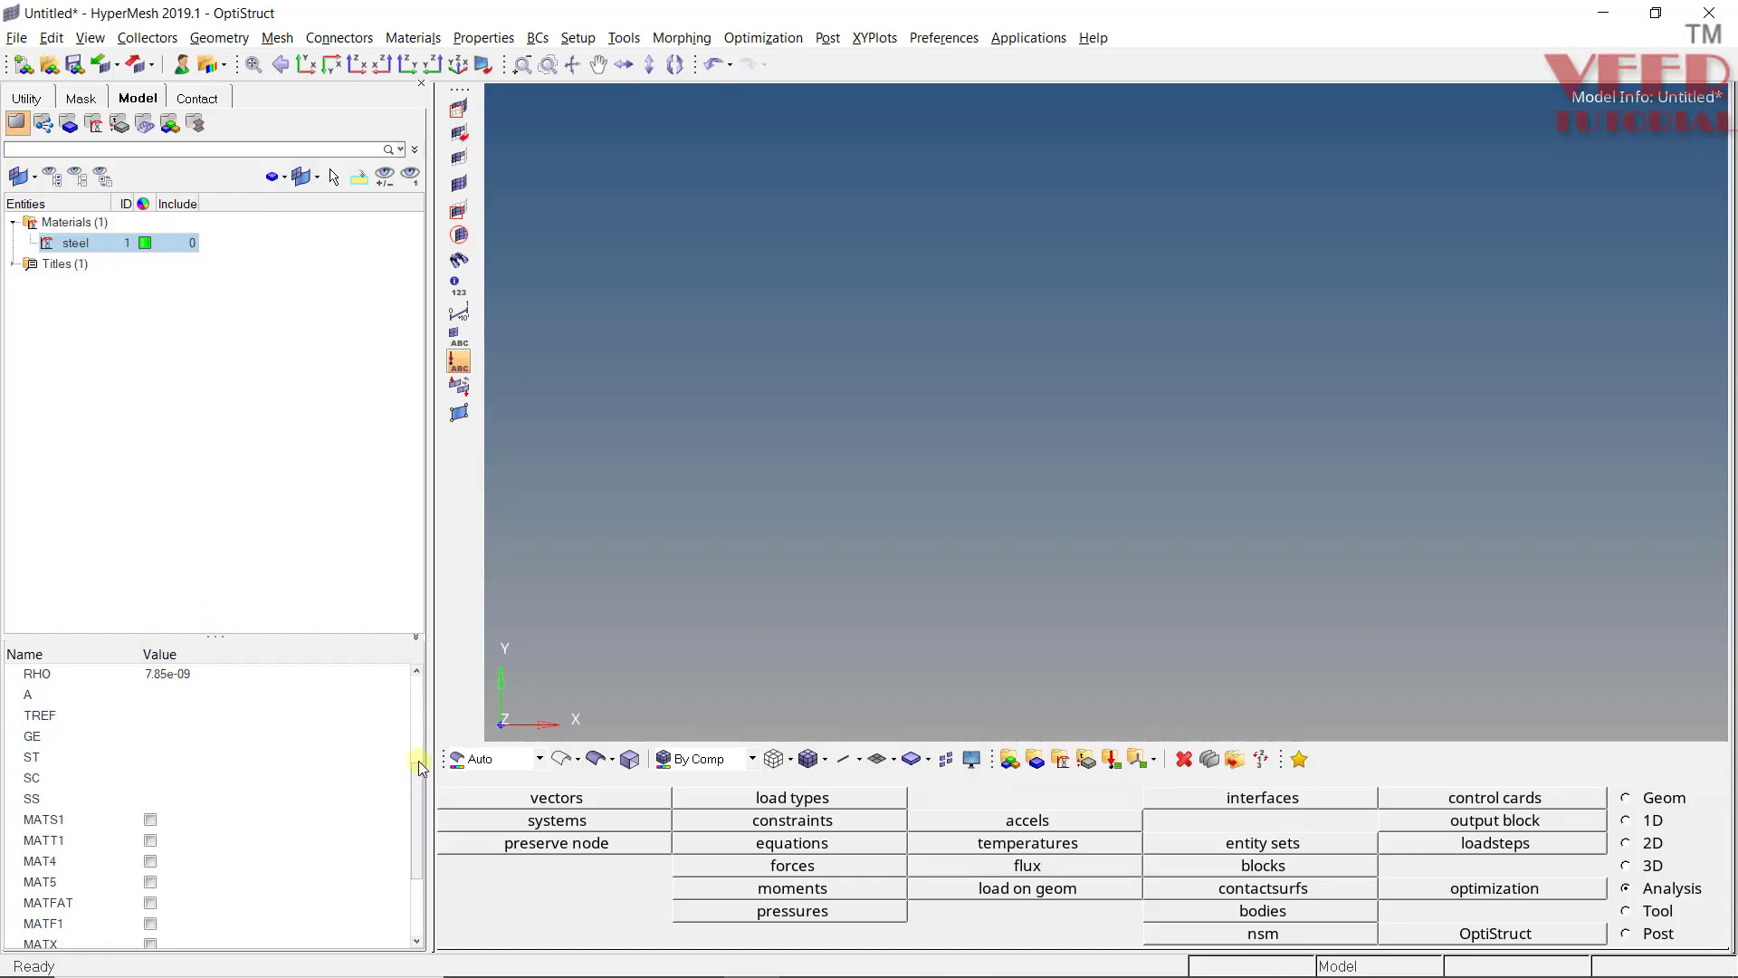
pyautogui.scroll(3, 418, 726)
pyautogui.scroll(-2, 420, 839)
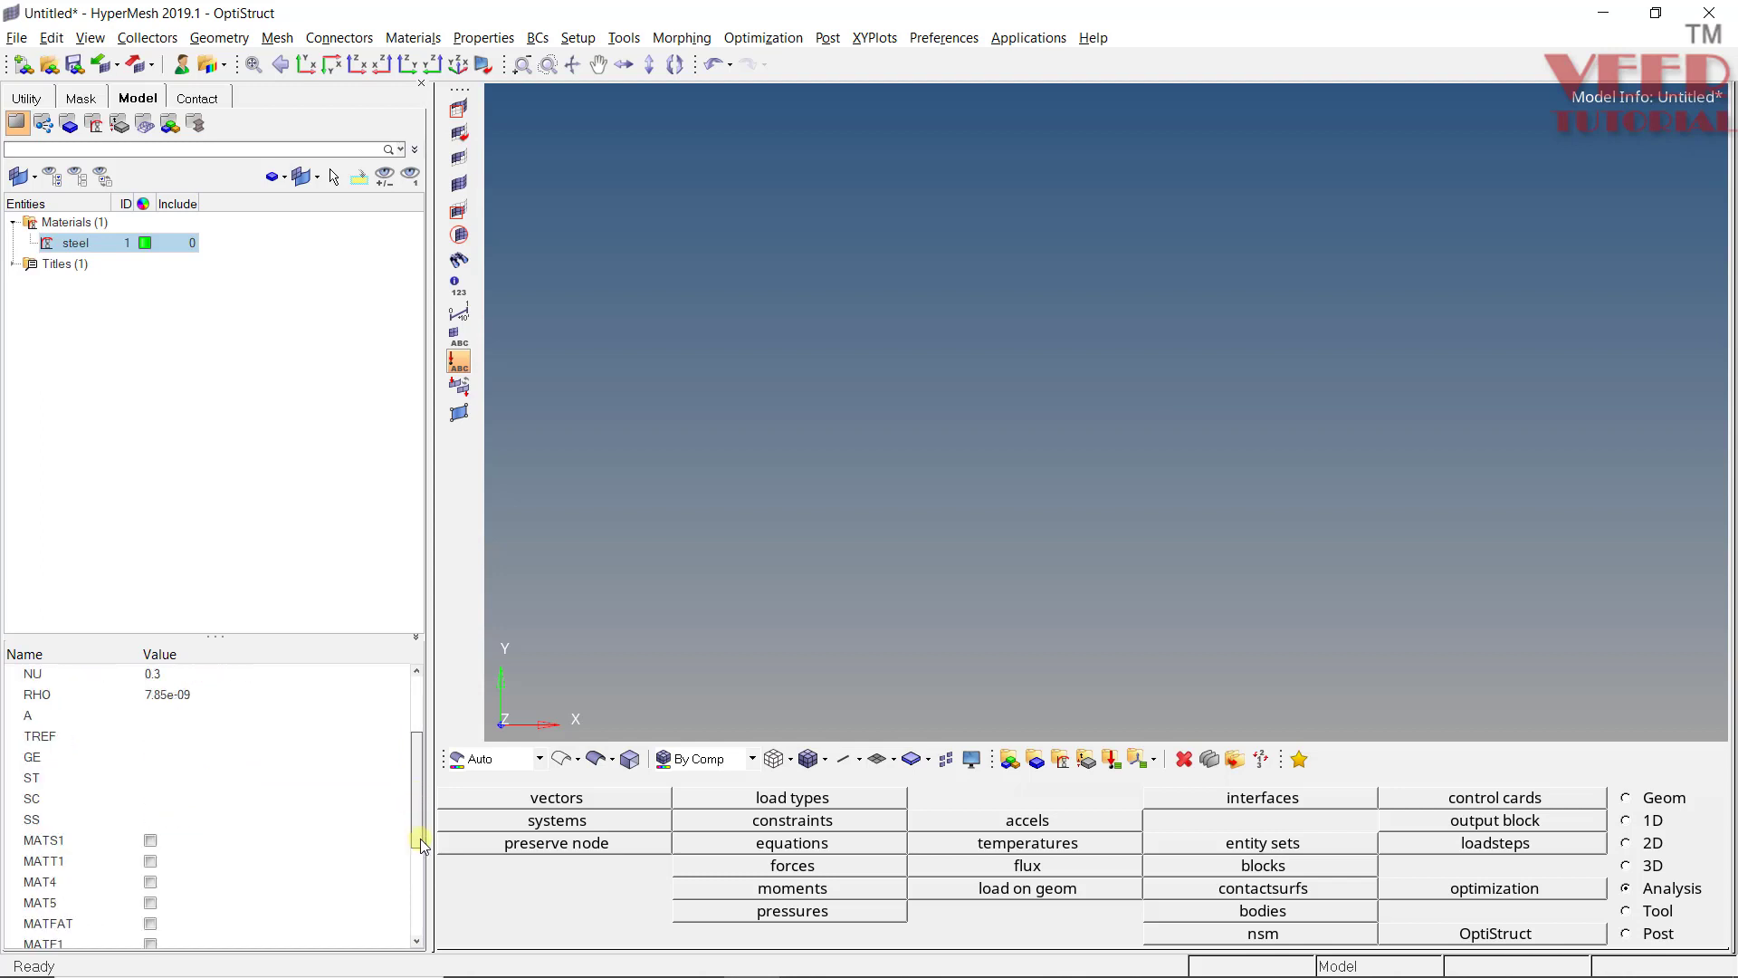
pyautogui.scroll(-3, 420, 838)
pyautogui.click(101, 695)
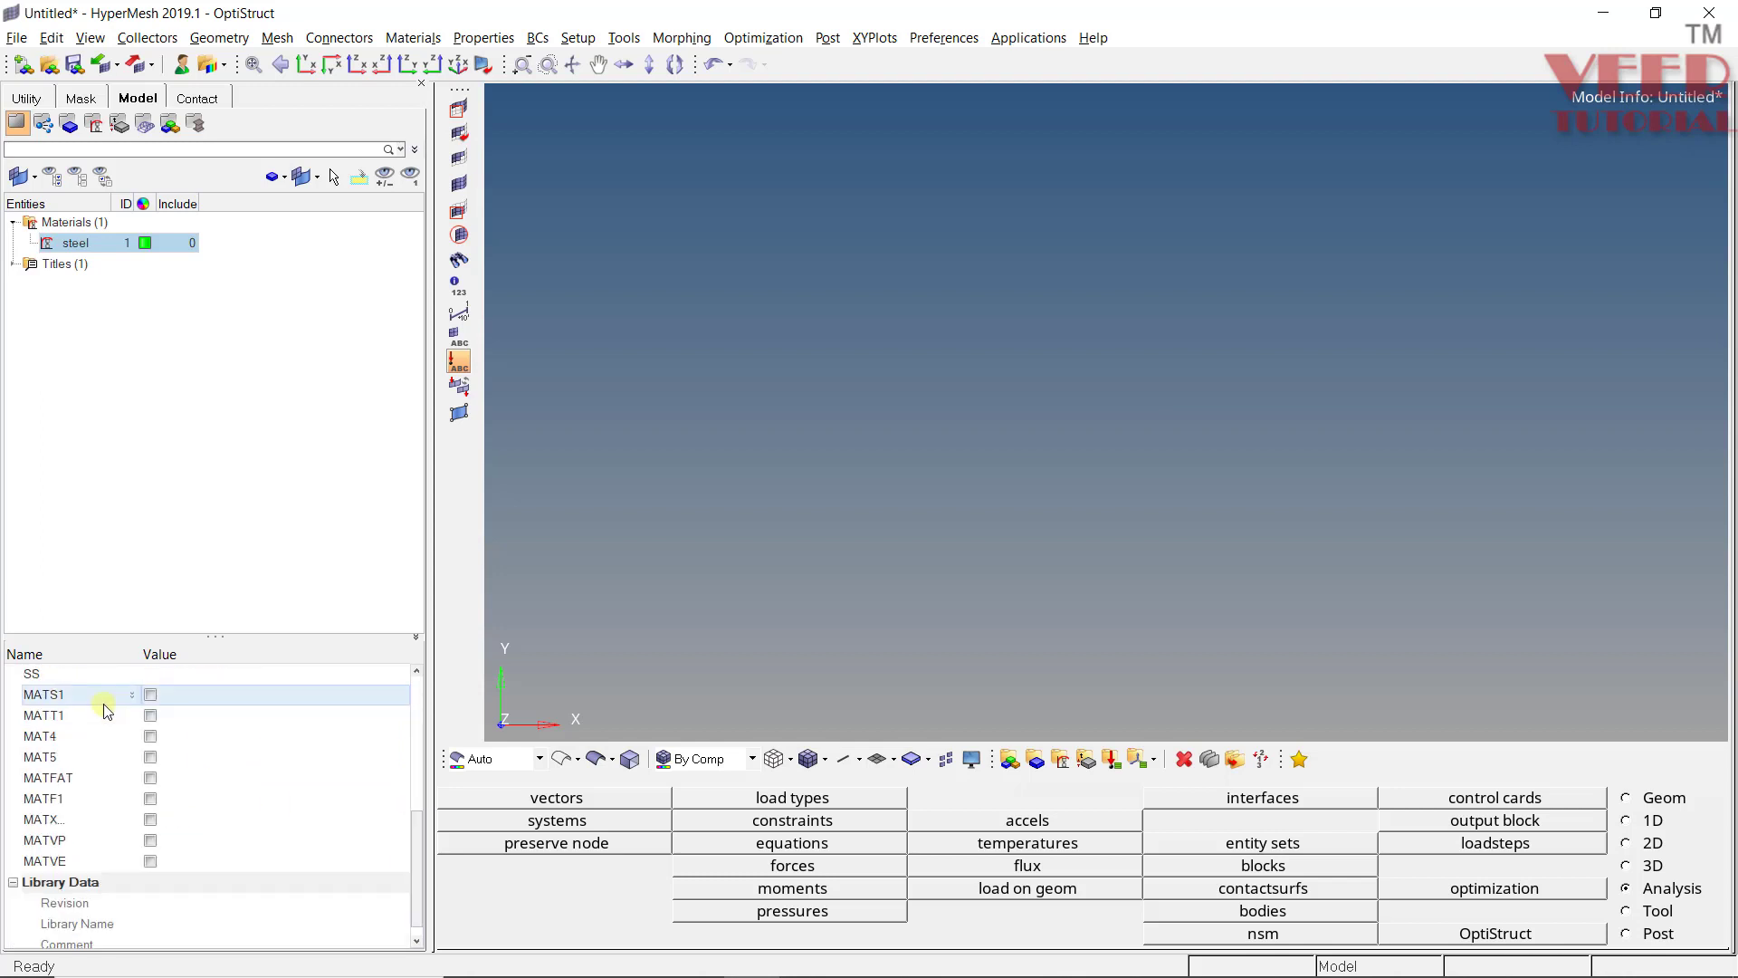
pyautogui.click(150, 694)
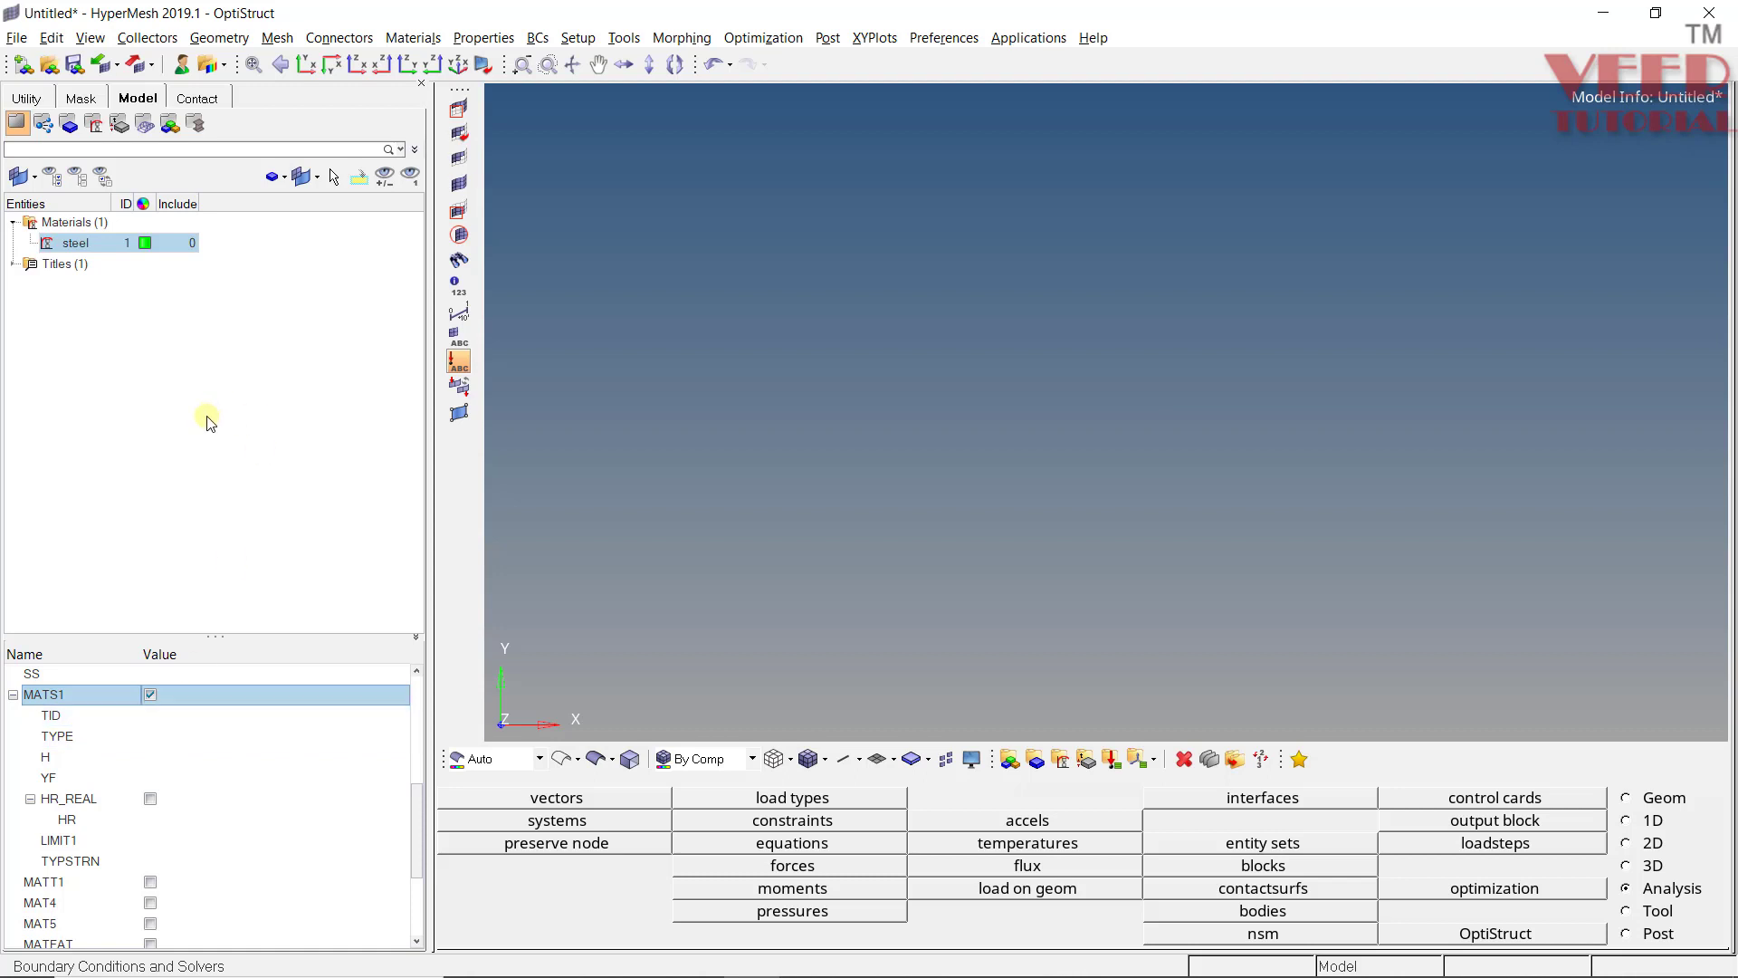
# - Create a new load collector named stress_strain
pyautogui.rightClick(208, 311)
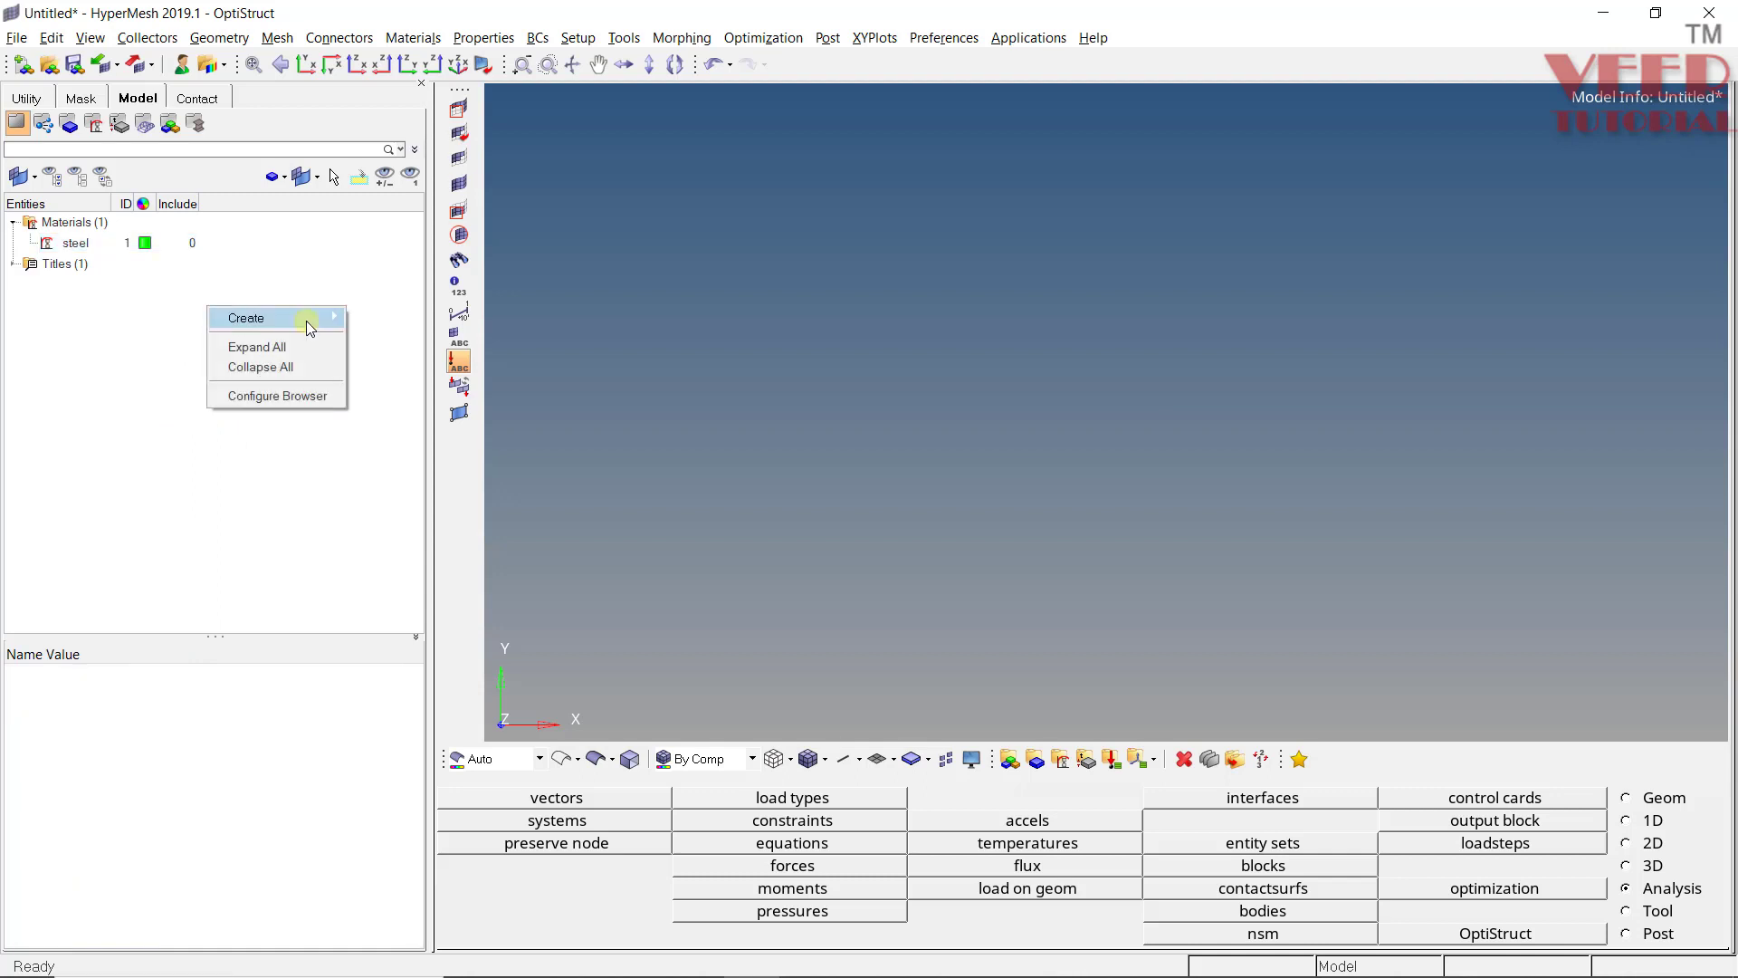
pyautogui.moveTo(311, 318)
pyautogui.click(444, 605)
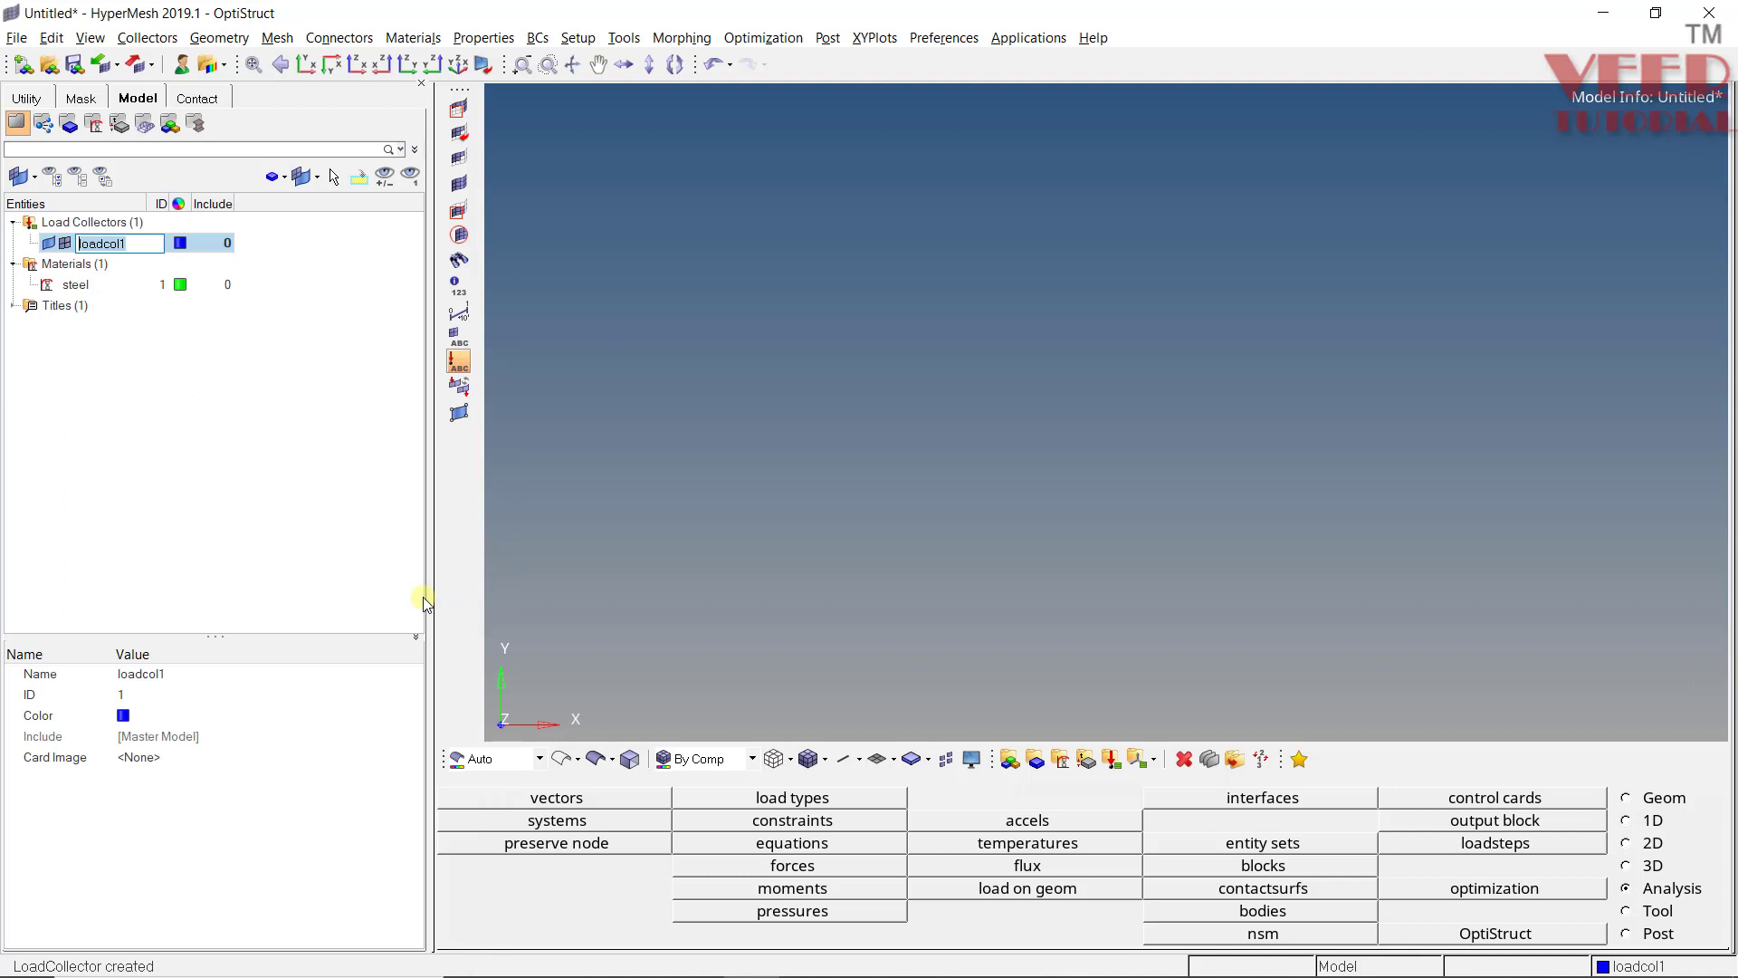
pyautogui.write('stress_strain')
# - Set the card image of the stress_strain load collector to TABLES1
pyautogui.click(172, 757)
pyautogui.click(172, 756)
pyautogui.scroll(-5, 199, 848)
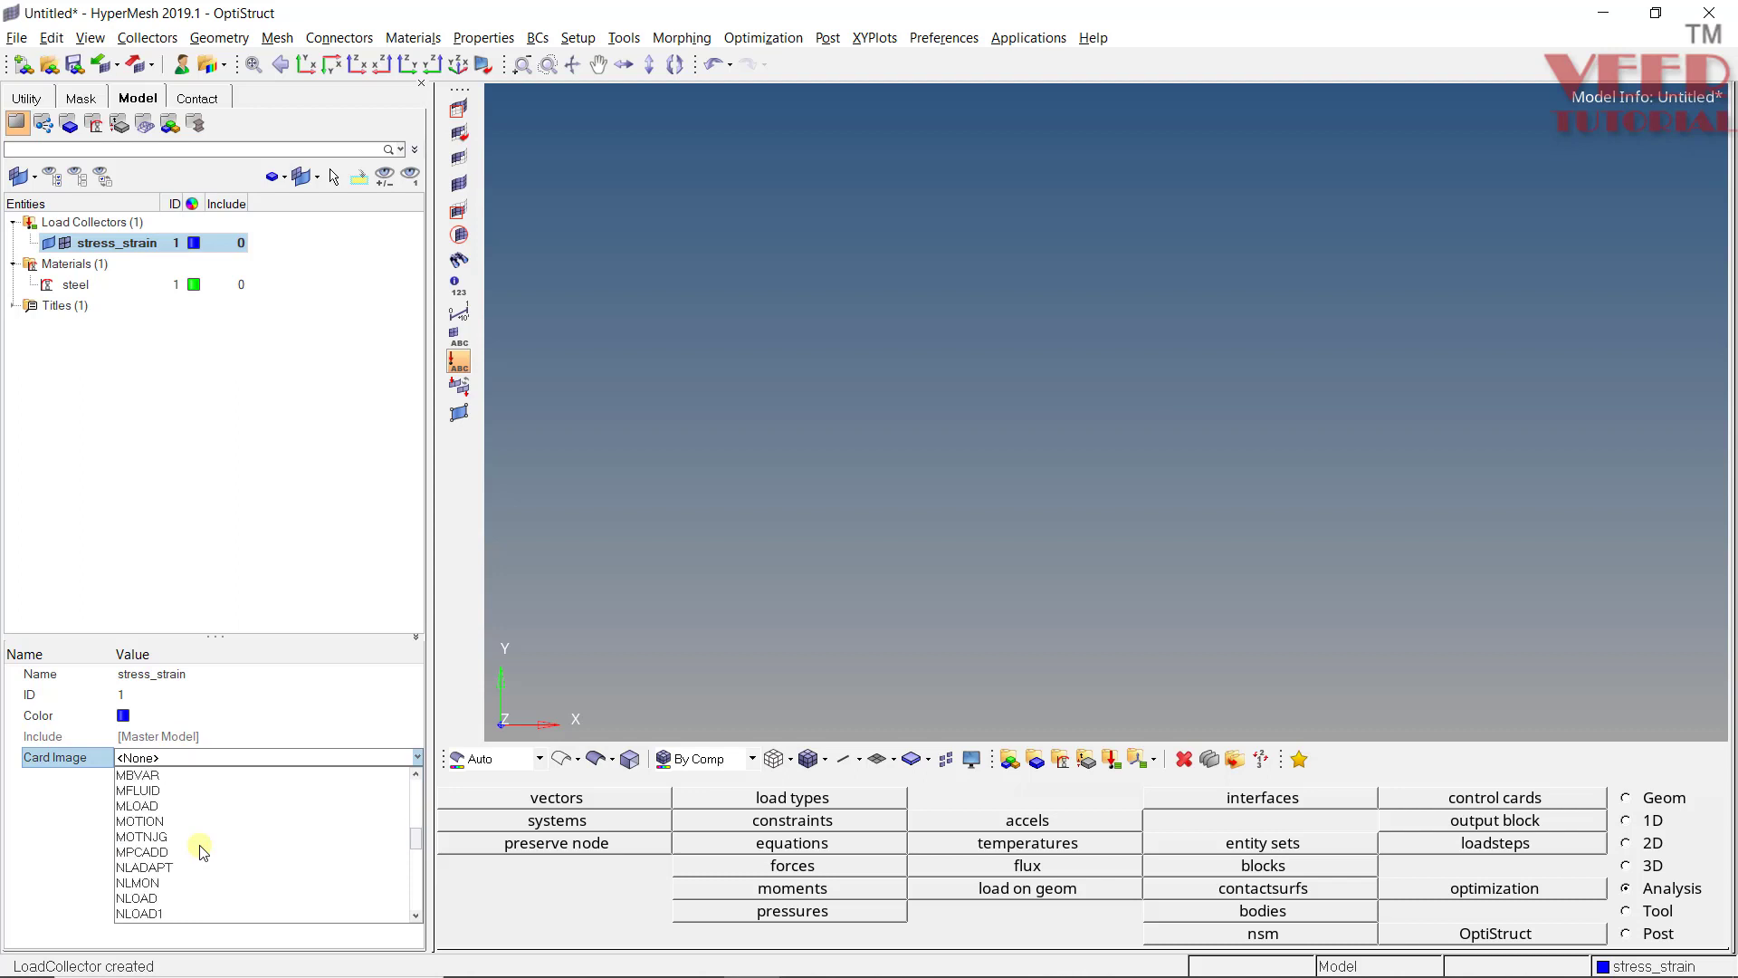
pyautogui.scroll(-15, 200, 849)
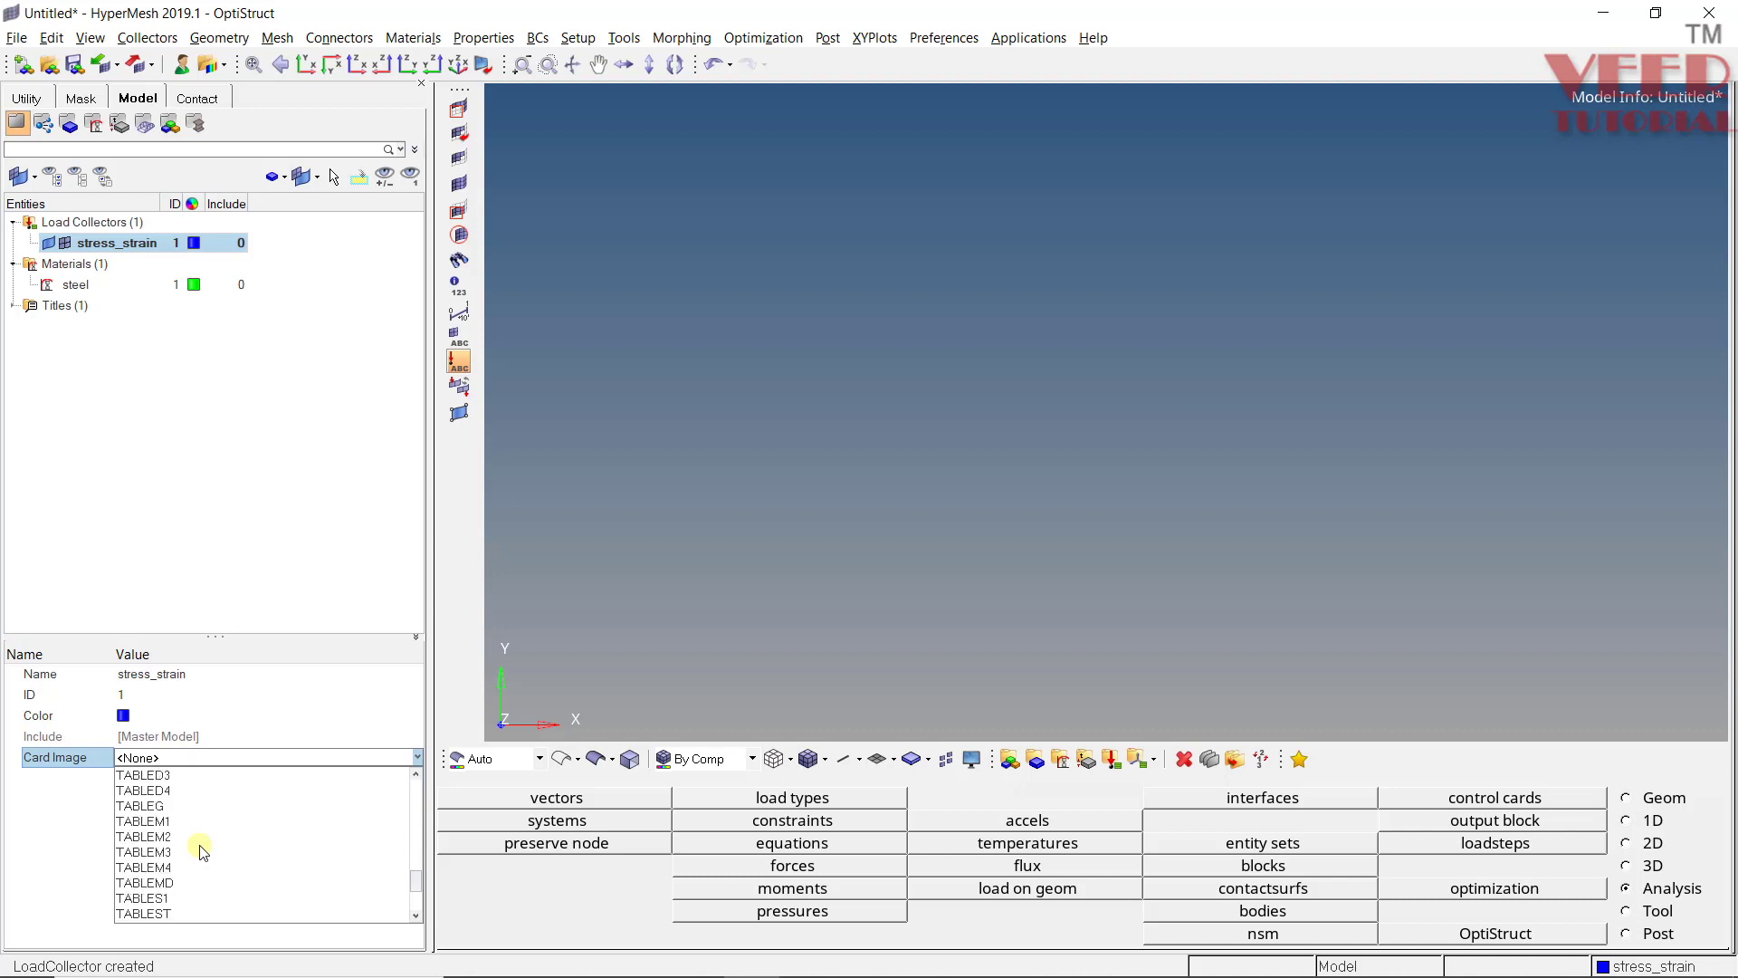
pyautogui.scroll(-2, 200, 849)
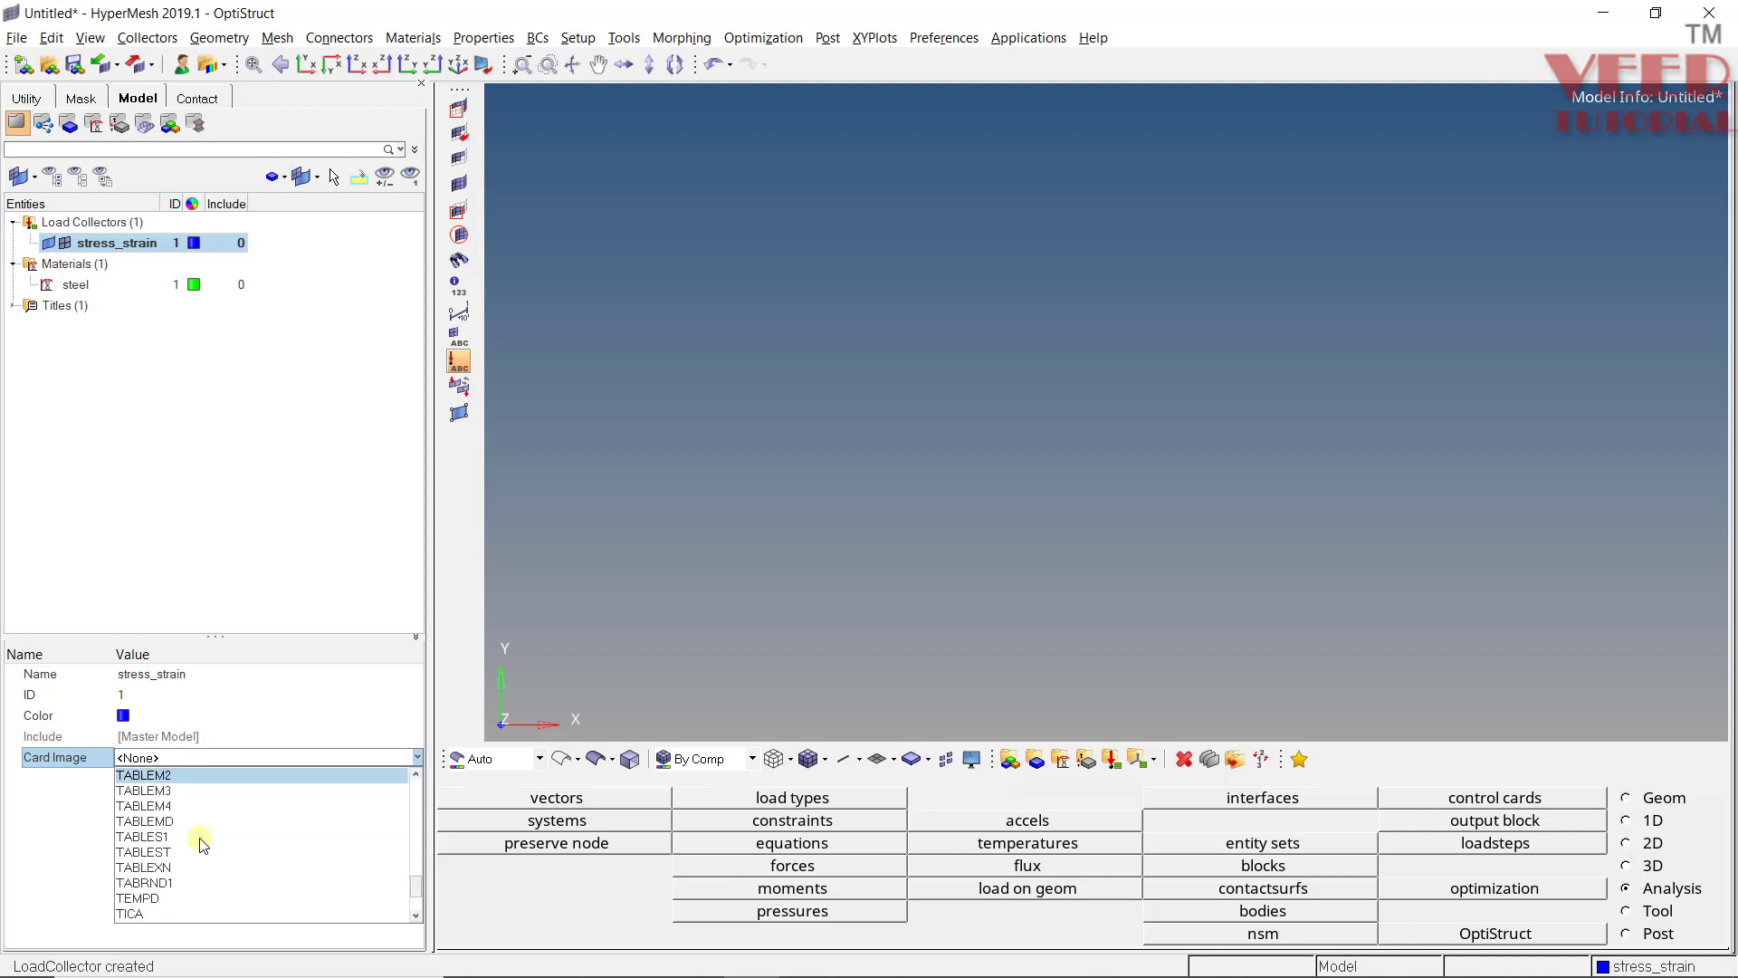
pyautogui.click(180, 836)
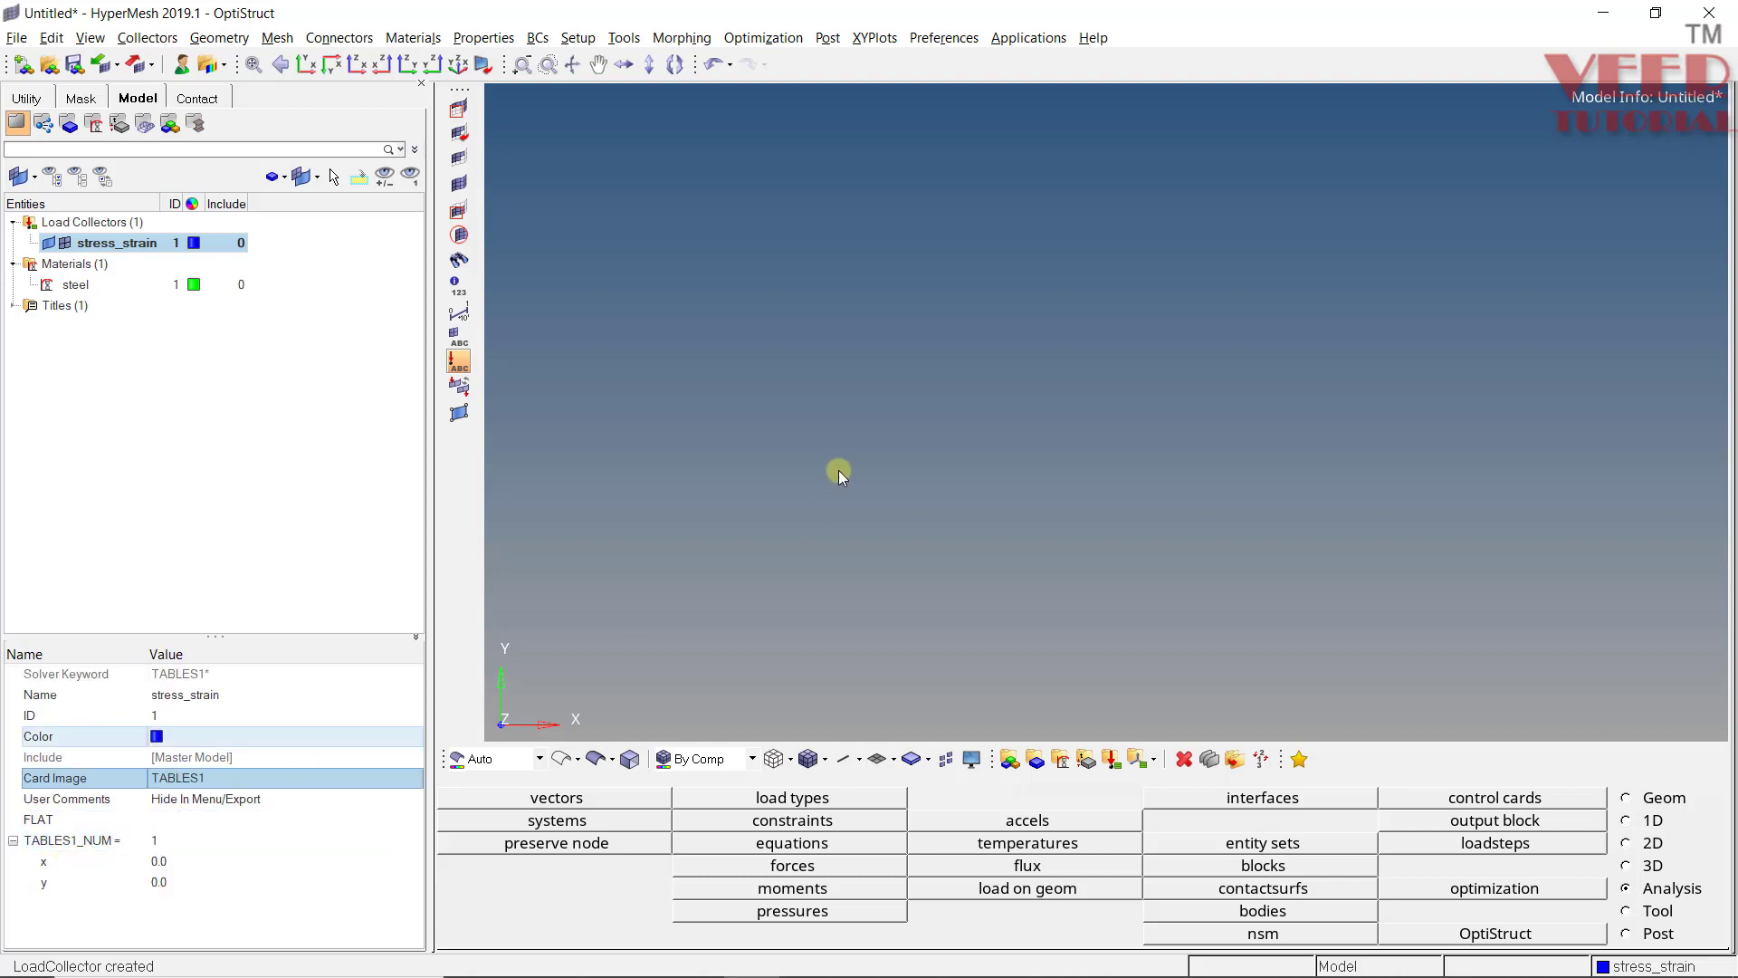
# - Check the number of points in the true stress versus plastic strain slide, and set TABLES1_NUM to 6
pyautogui.hotkey('alt', 'Tab')
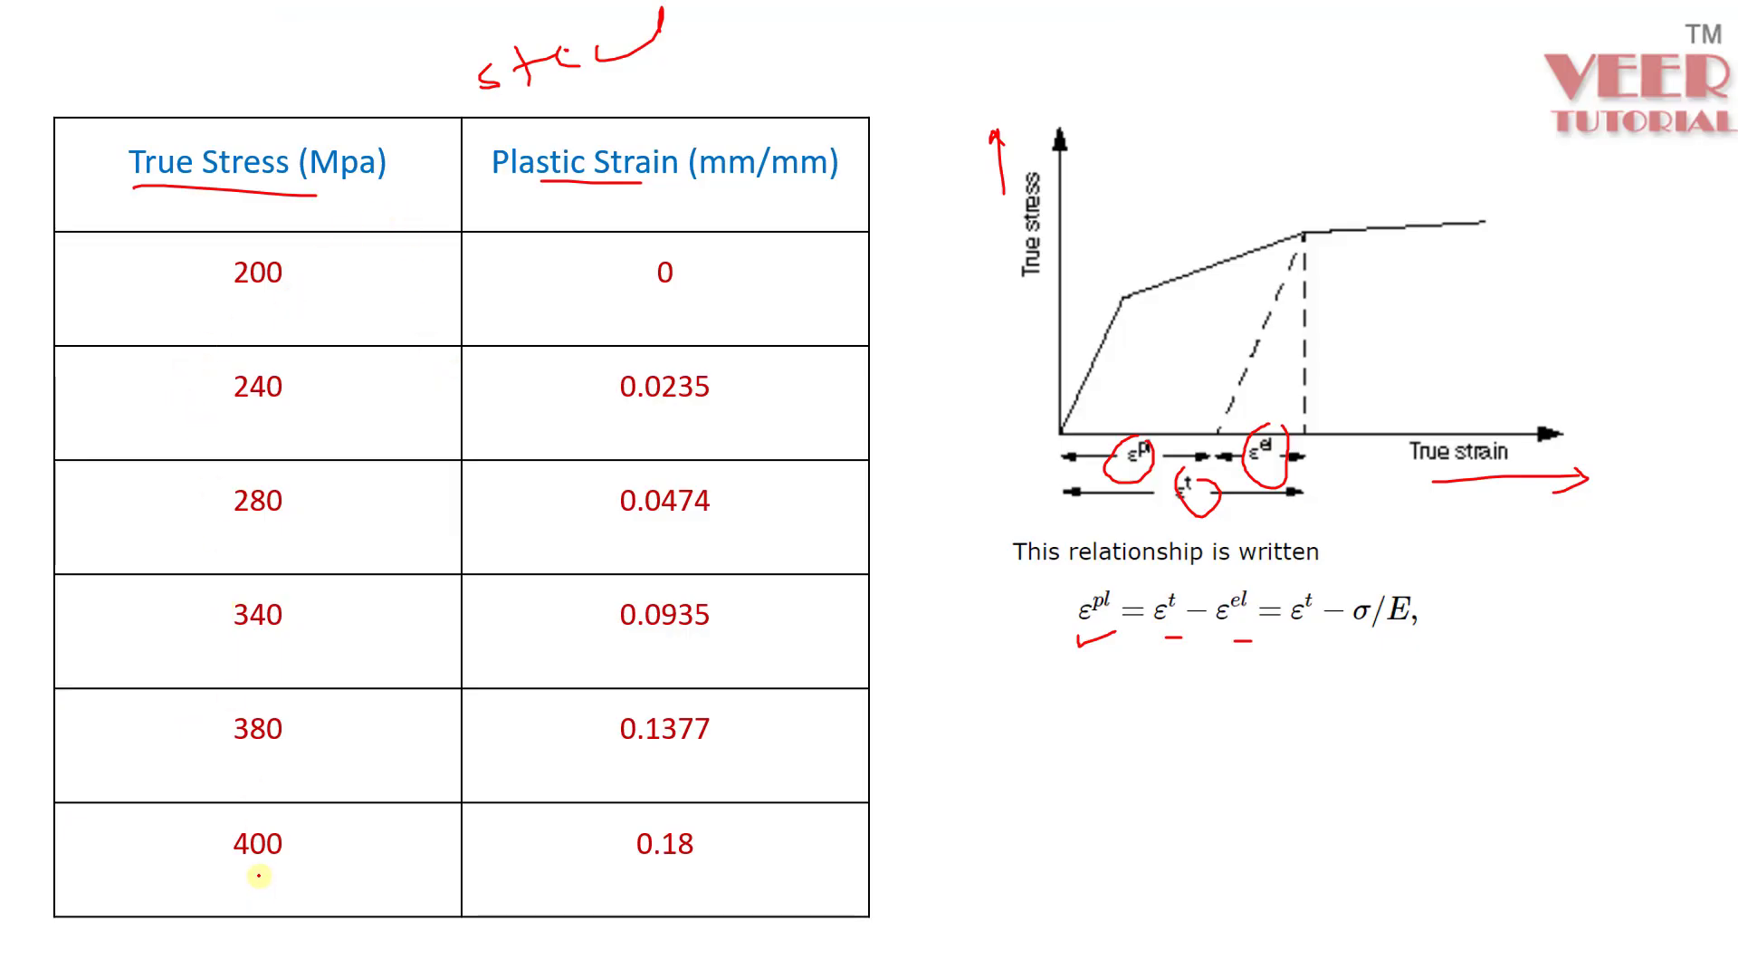
pyautogui.hotkey('alt', 'Tab')
pyautogui.click(180, 842)
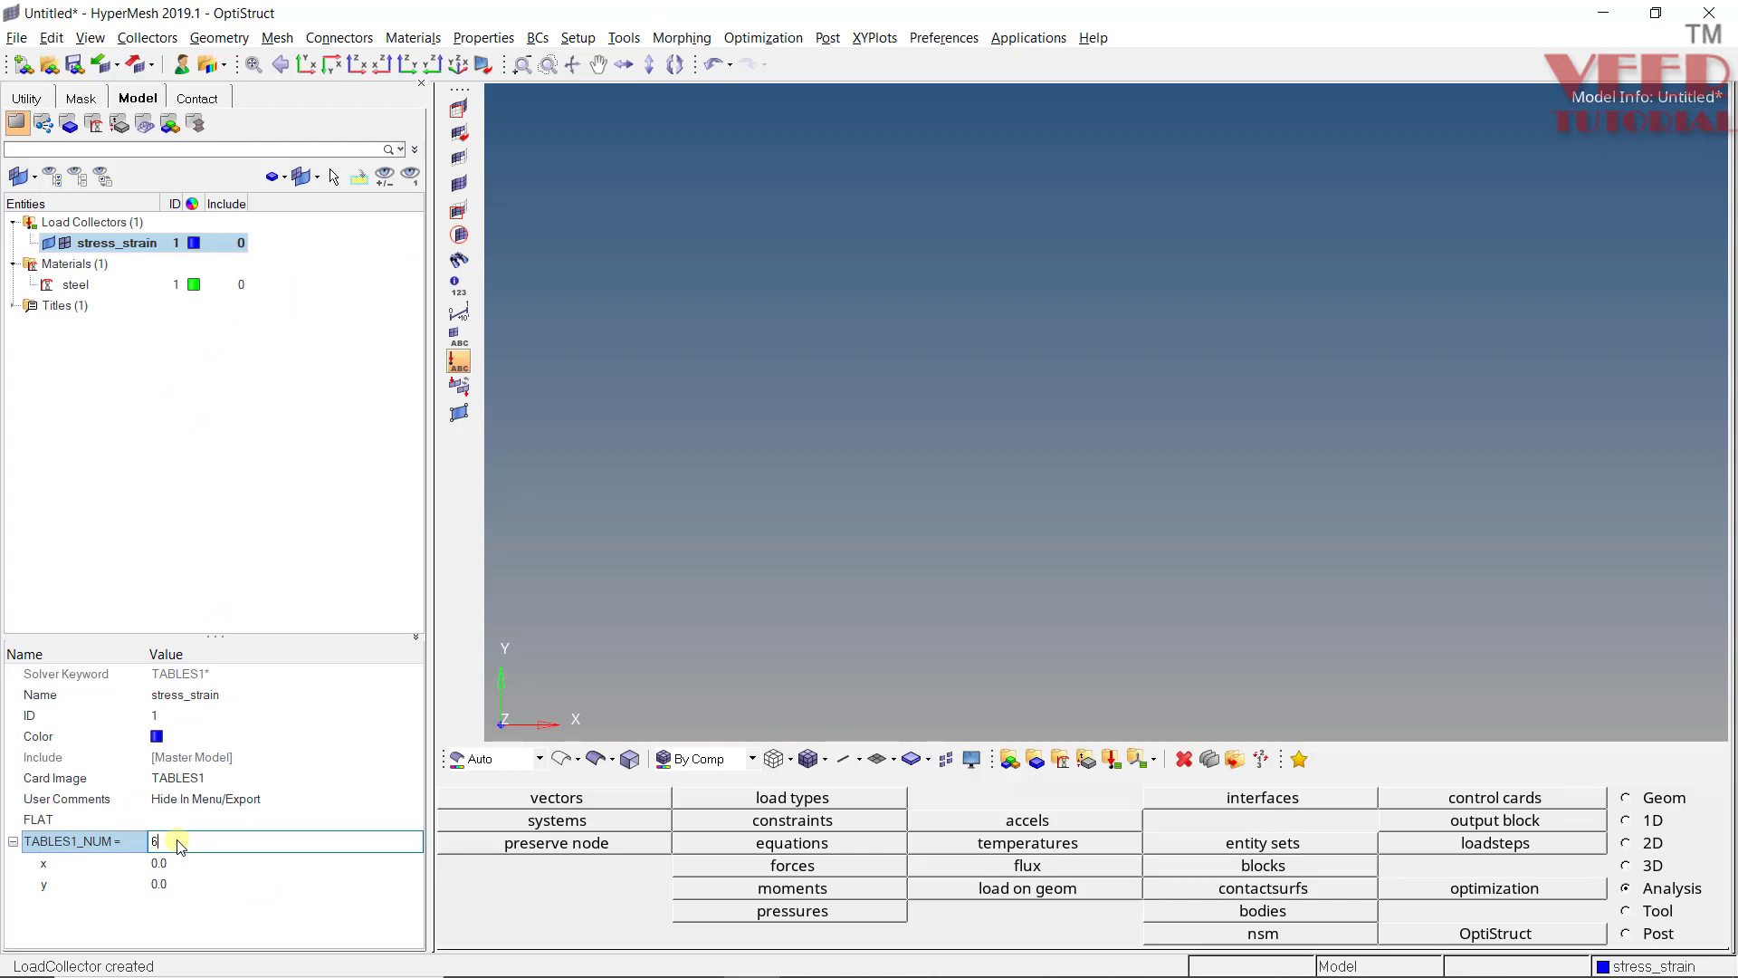
pyautogui.write('6')
pyautogui.press('Return')
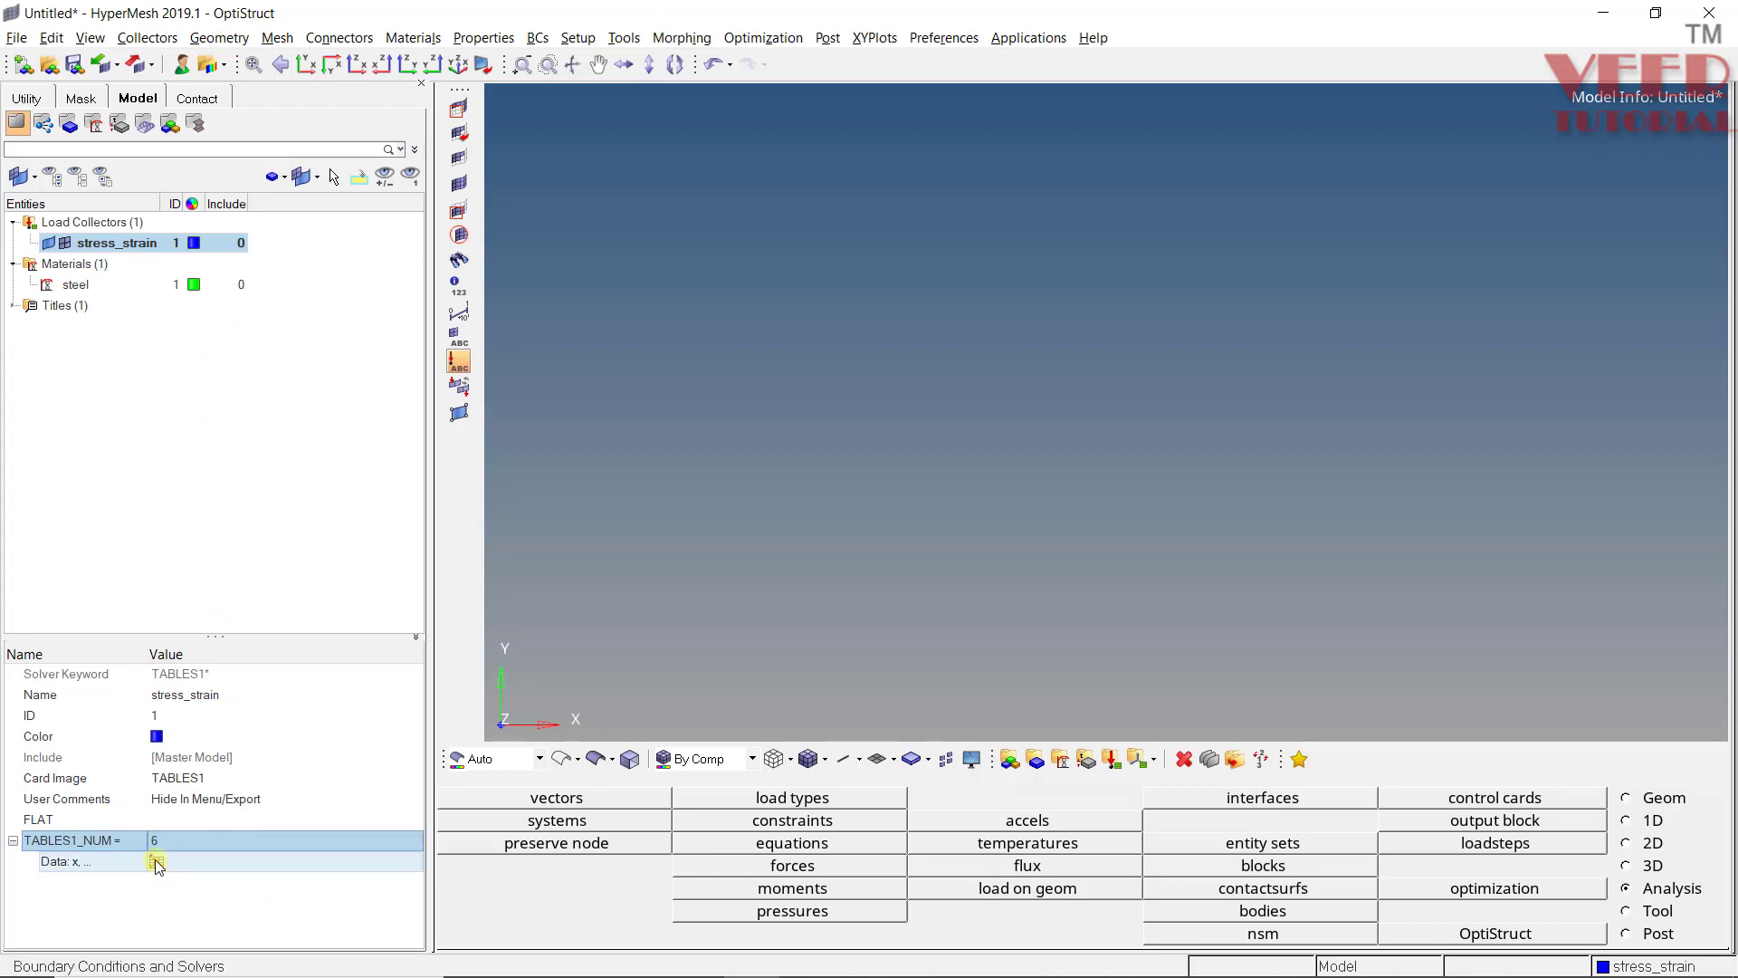
# - Open the TABLES1 data table and enter 200 as the y value of the first point, using the slide's true stress
pyautogui.click(156, 865)
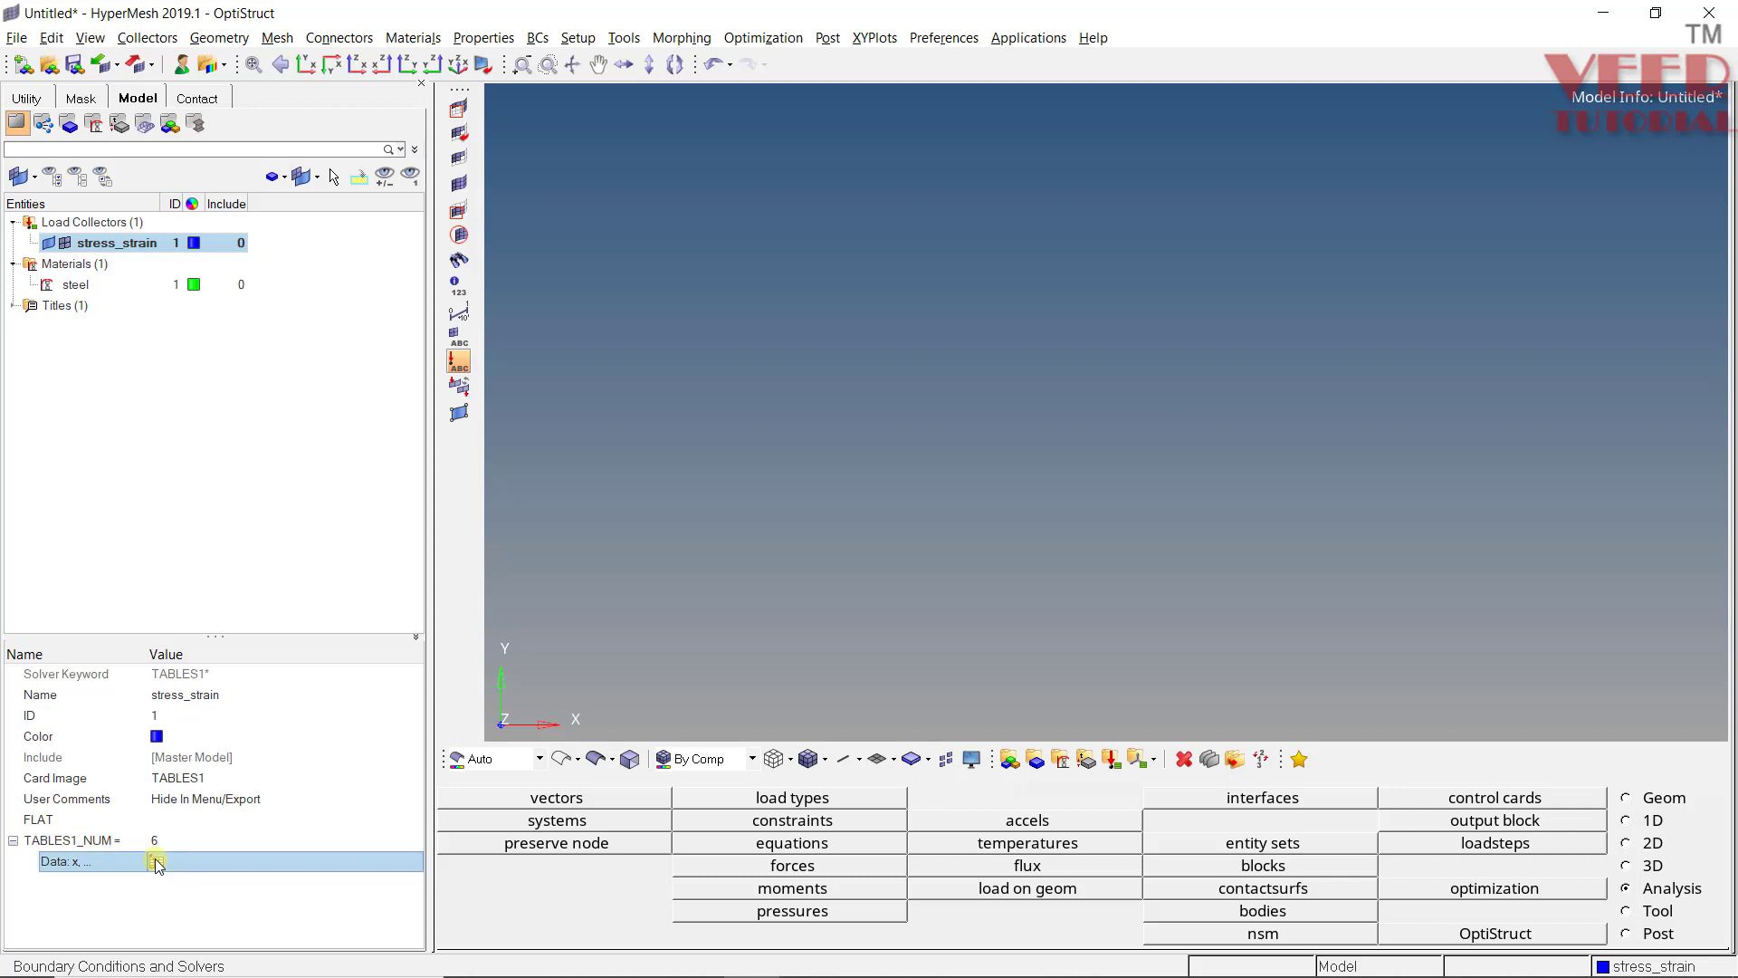
pyautogui.click(156, 862)
pyautogui.moveTo(205, 579); pyautogui.dragTo(608, 317)
pyautogui.click(455, 395)
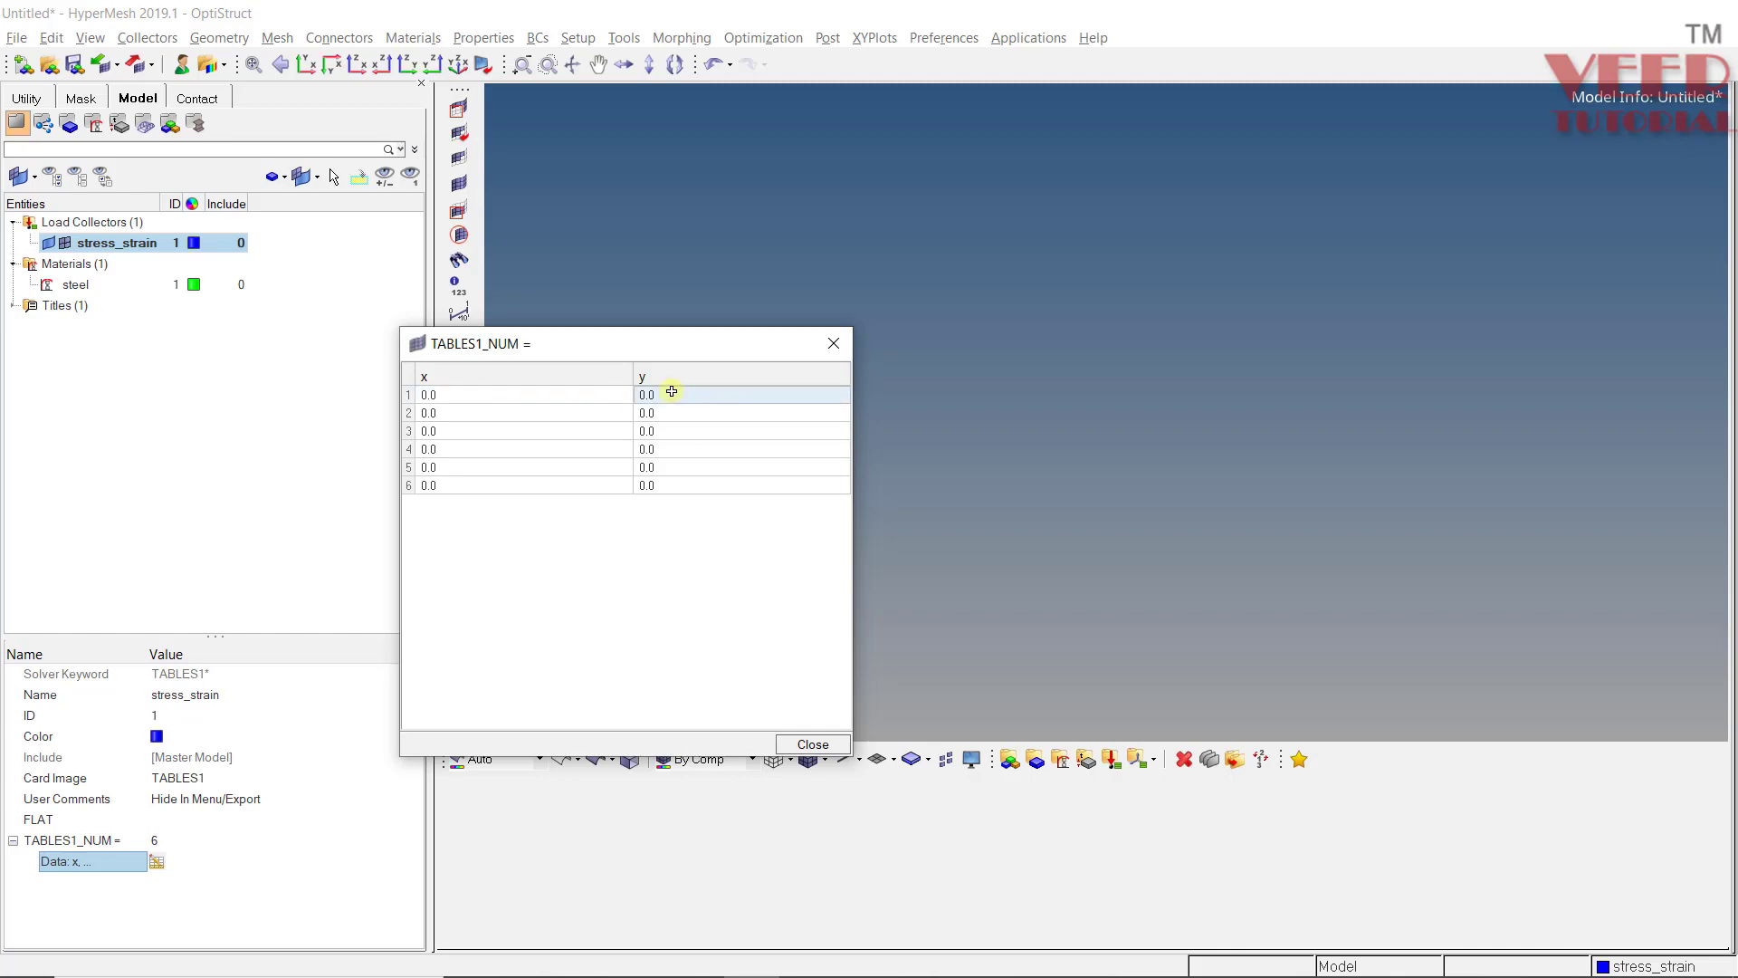
pyautogui.hotkey('alt', 'Tab')
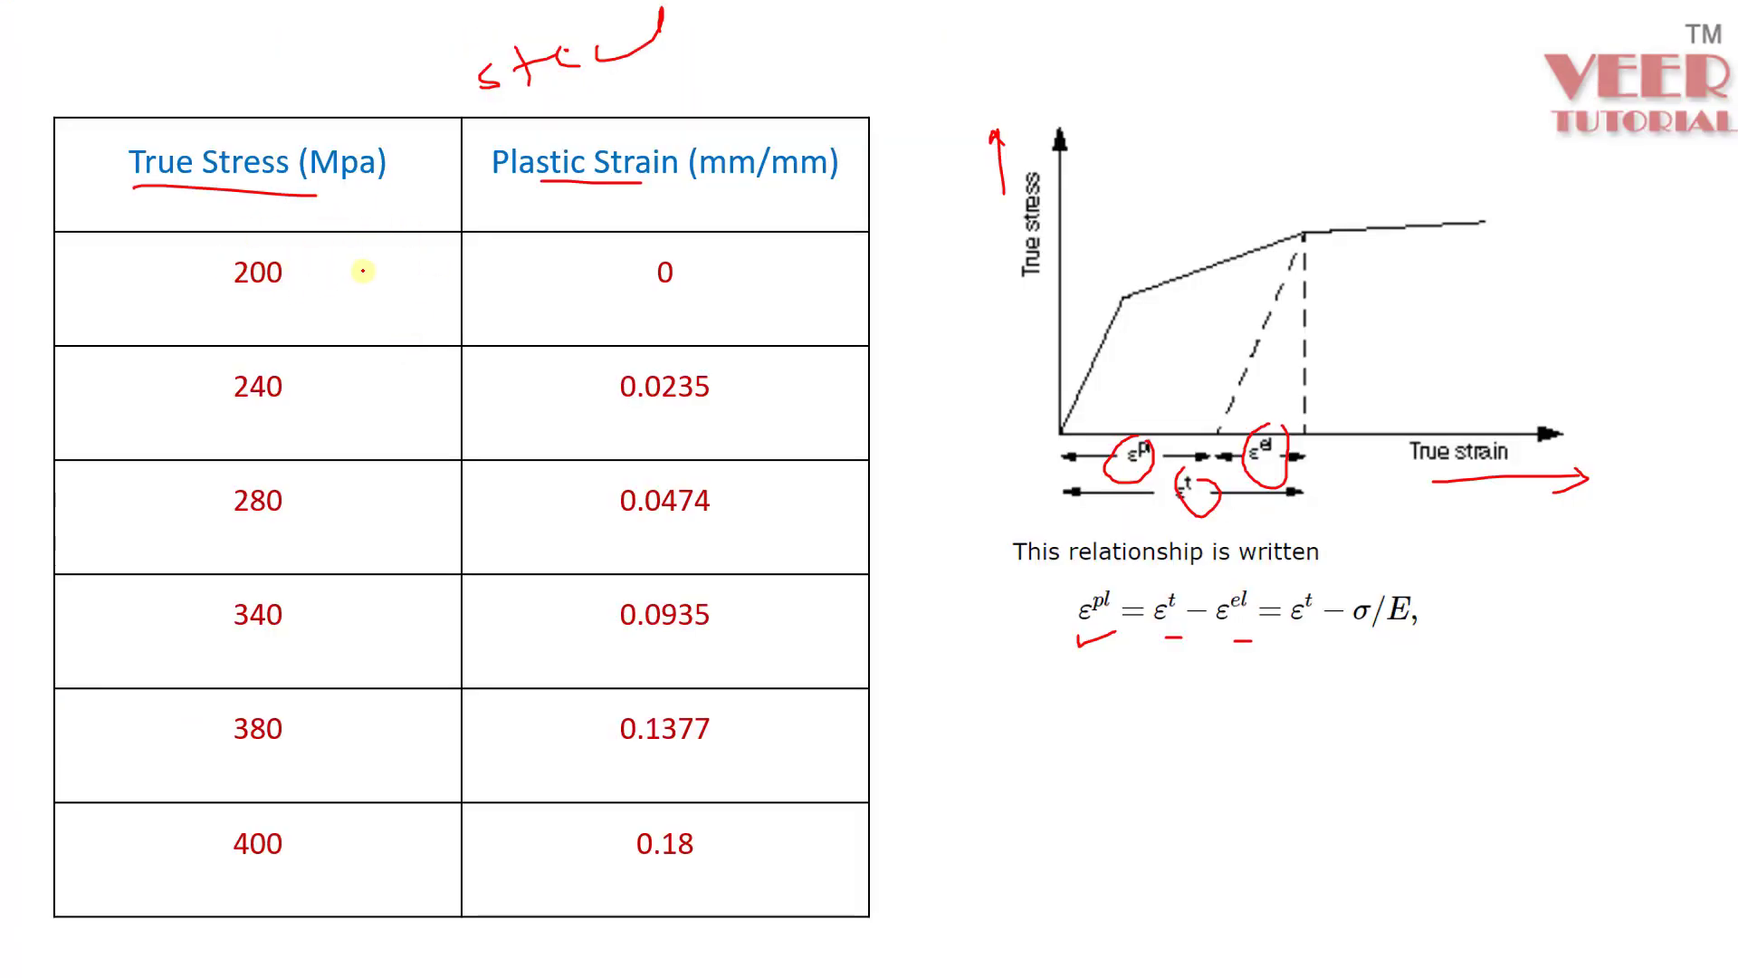
pyautogui.hotkey('alt', 'Tab')
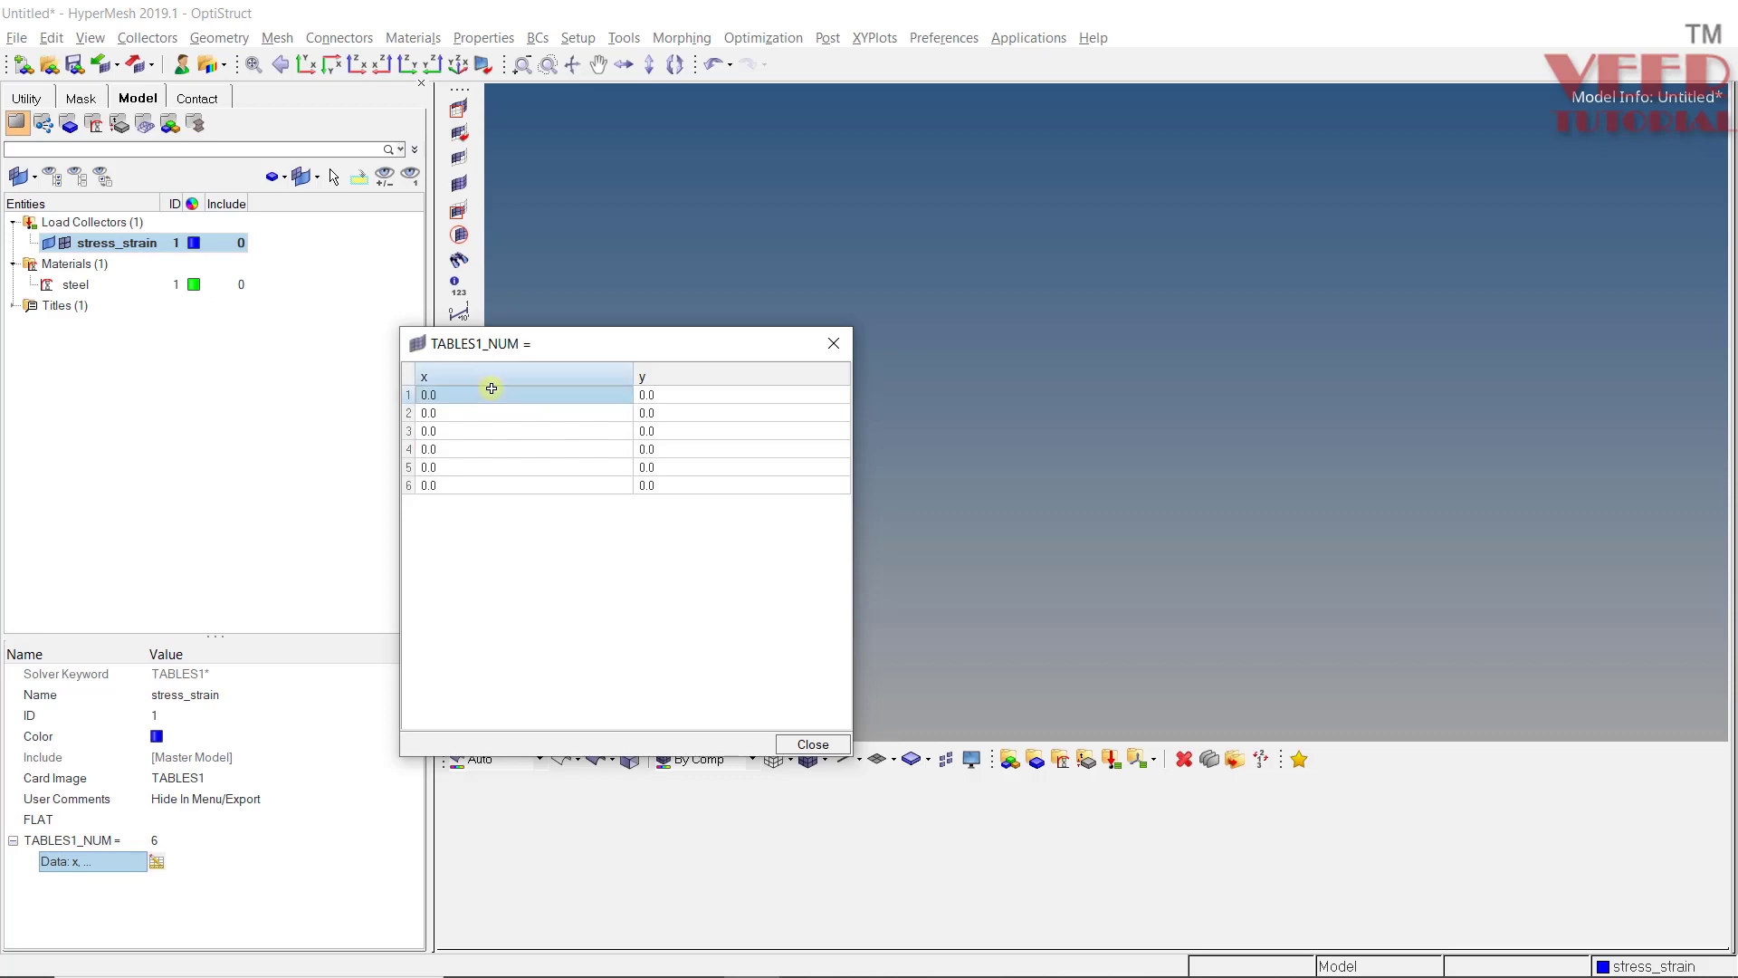
pyautogui.doubleClick(712, 391)
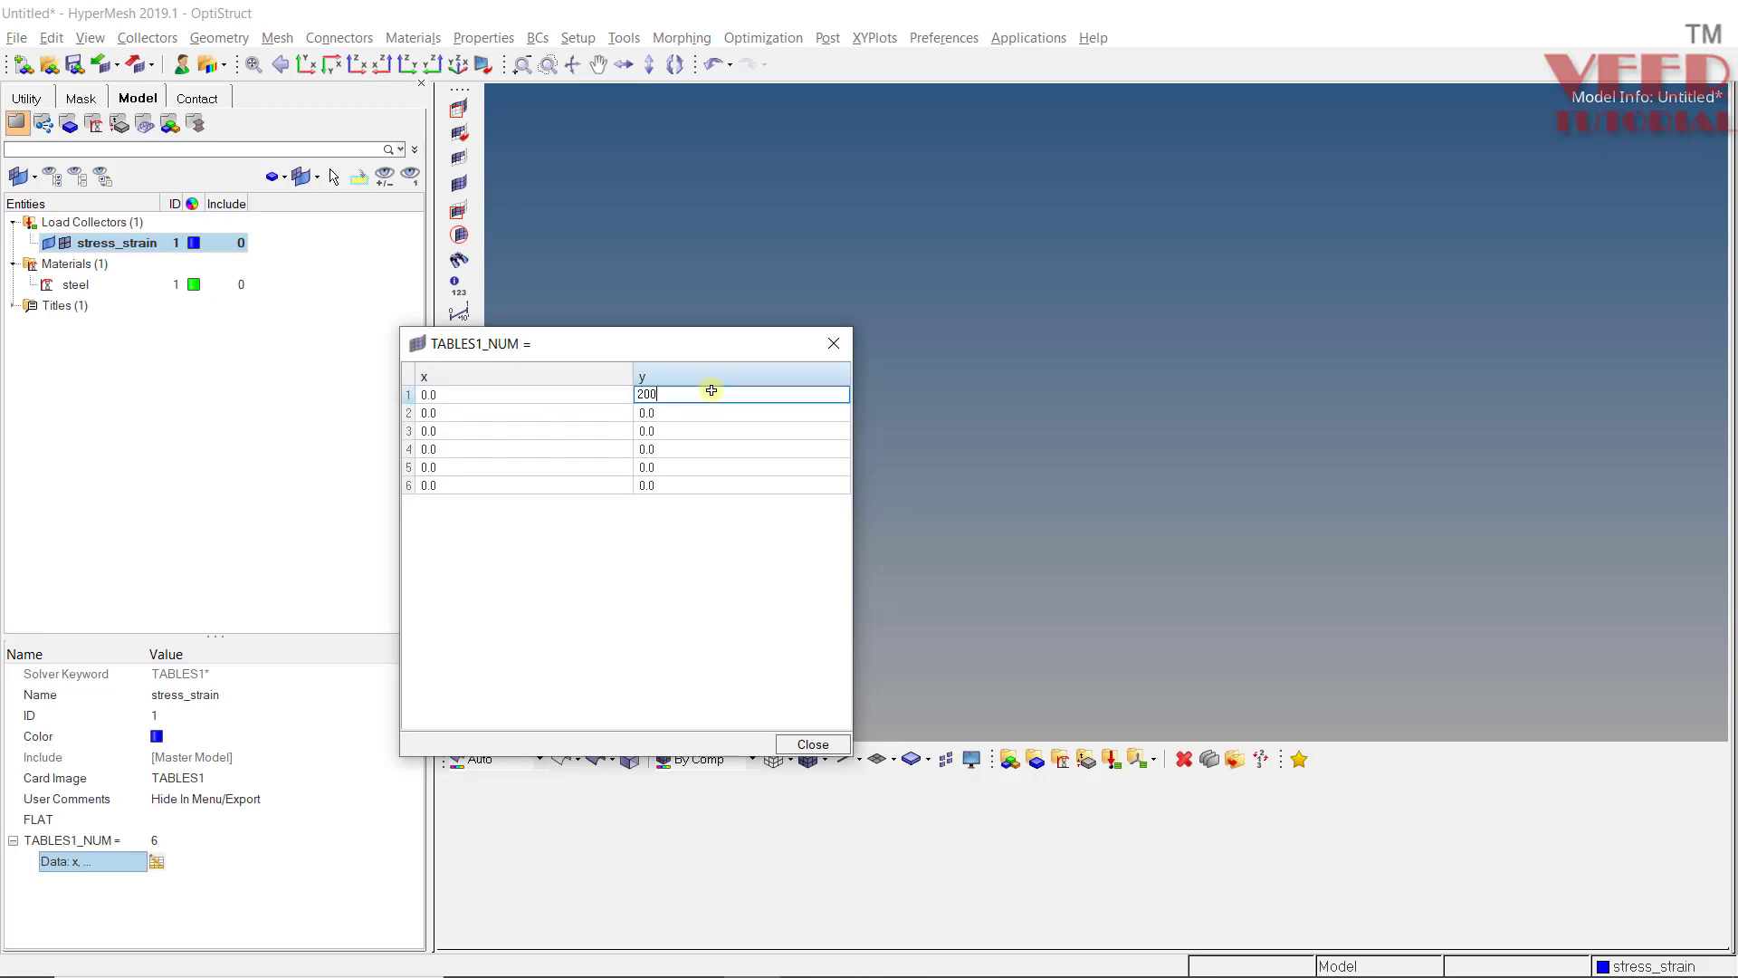
# - Fill points 2 to 6 from the slide with x/y pairs 0.0235/240, 0.0474/280, 0.0935/340, 0.1377/380 and 0.18/400
pyautogui.hotkey('alt', 'Tab')
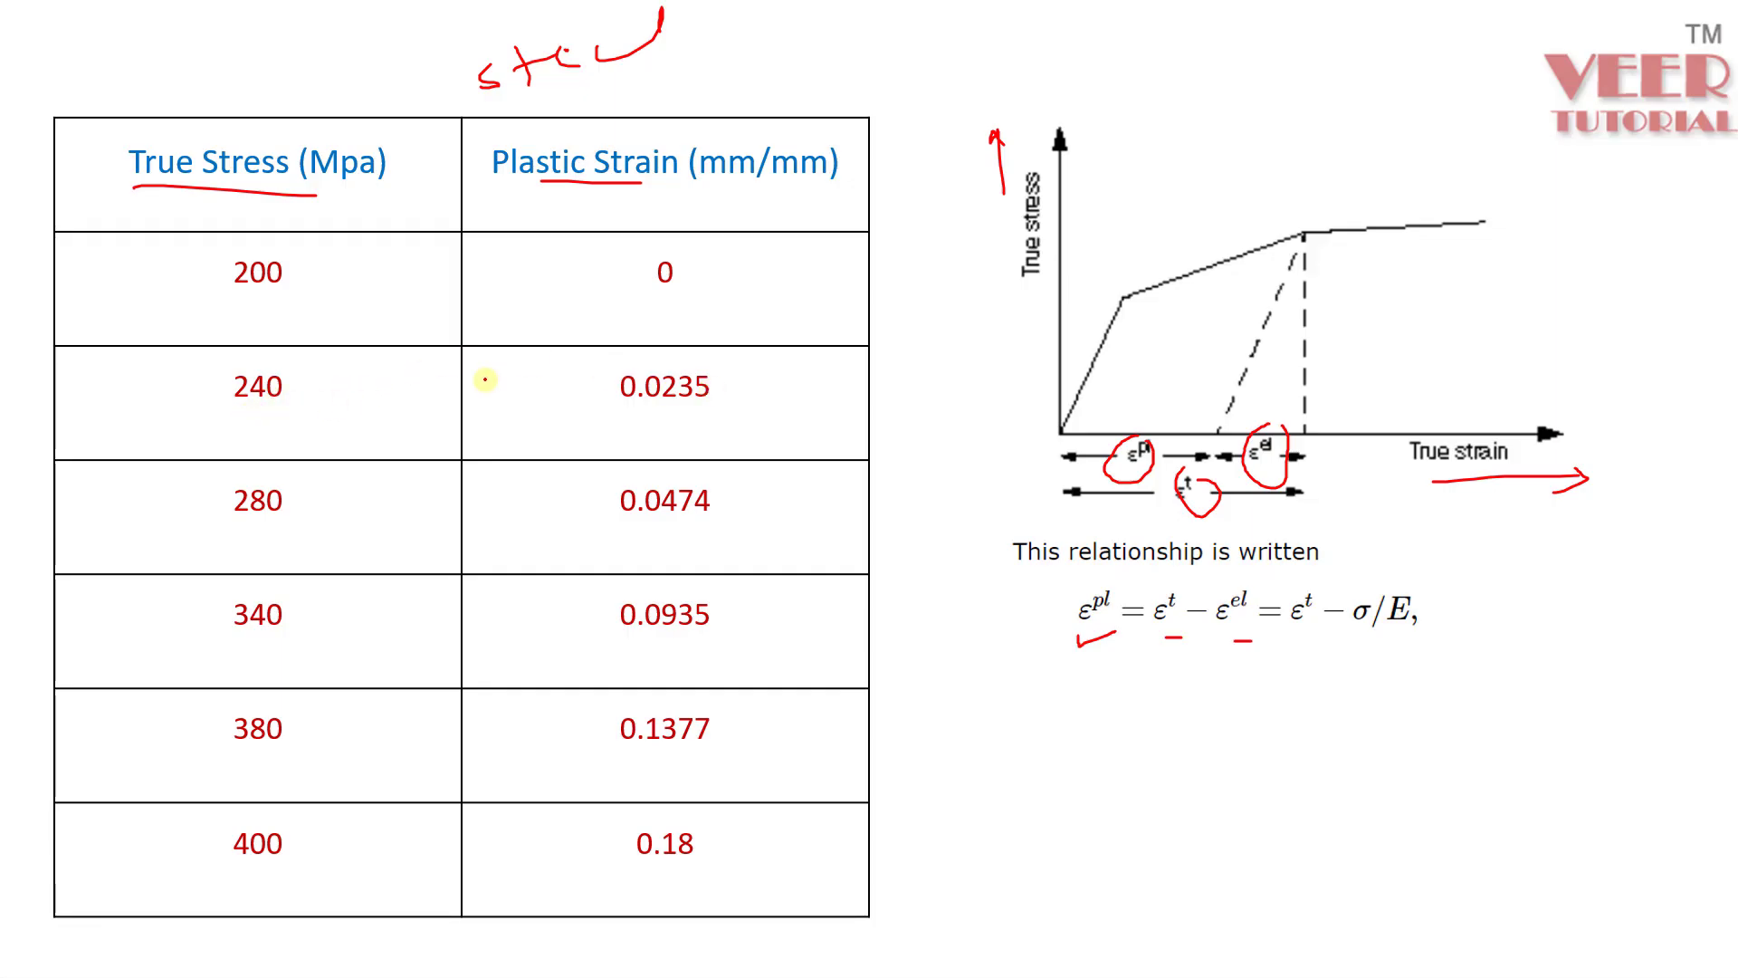
pyautogui.hotkey('alt', 'Tab')
pyautogui.doubleClick(469, 414)
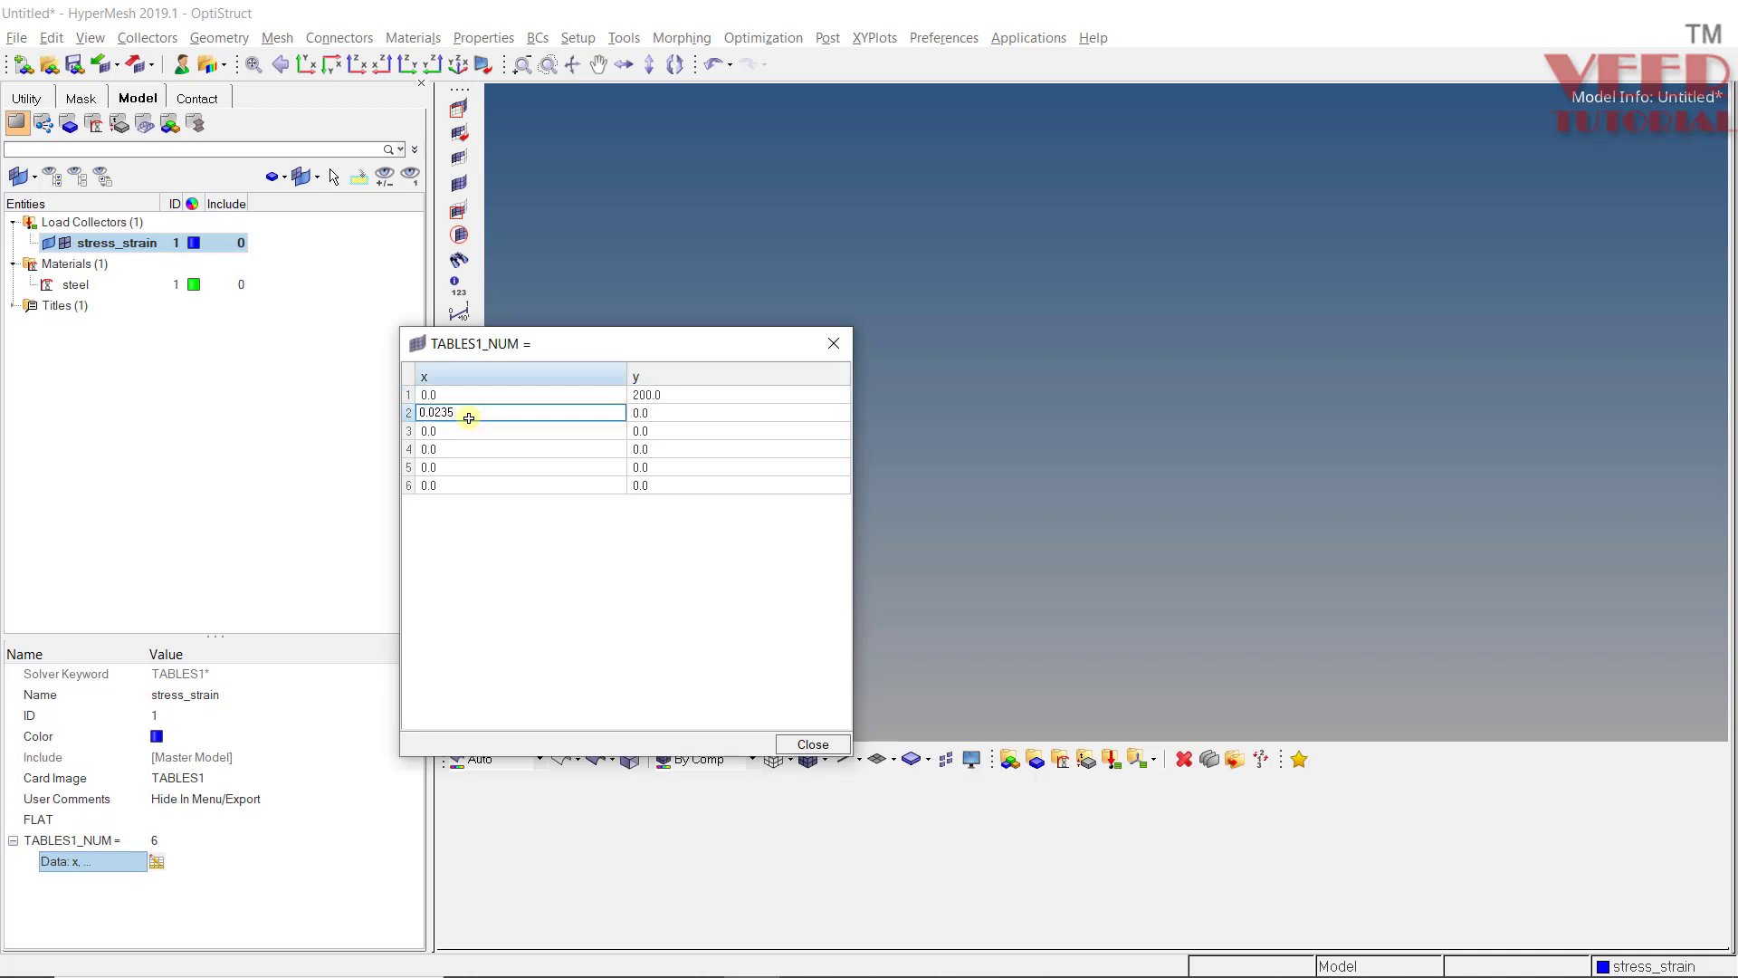
pyautogui.write('0.0235')
pyautogui.doubleClick(660, 412)
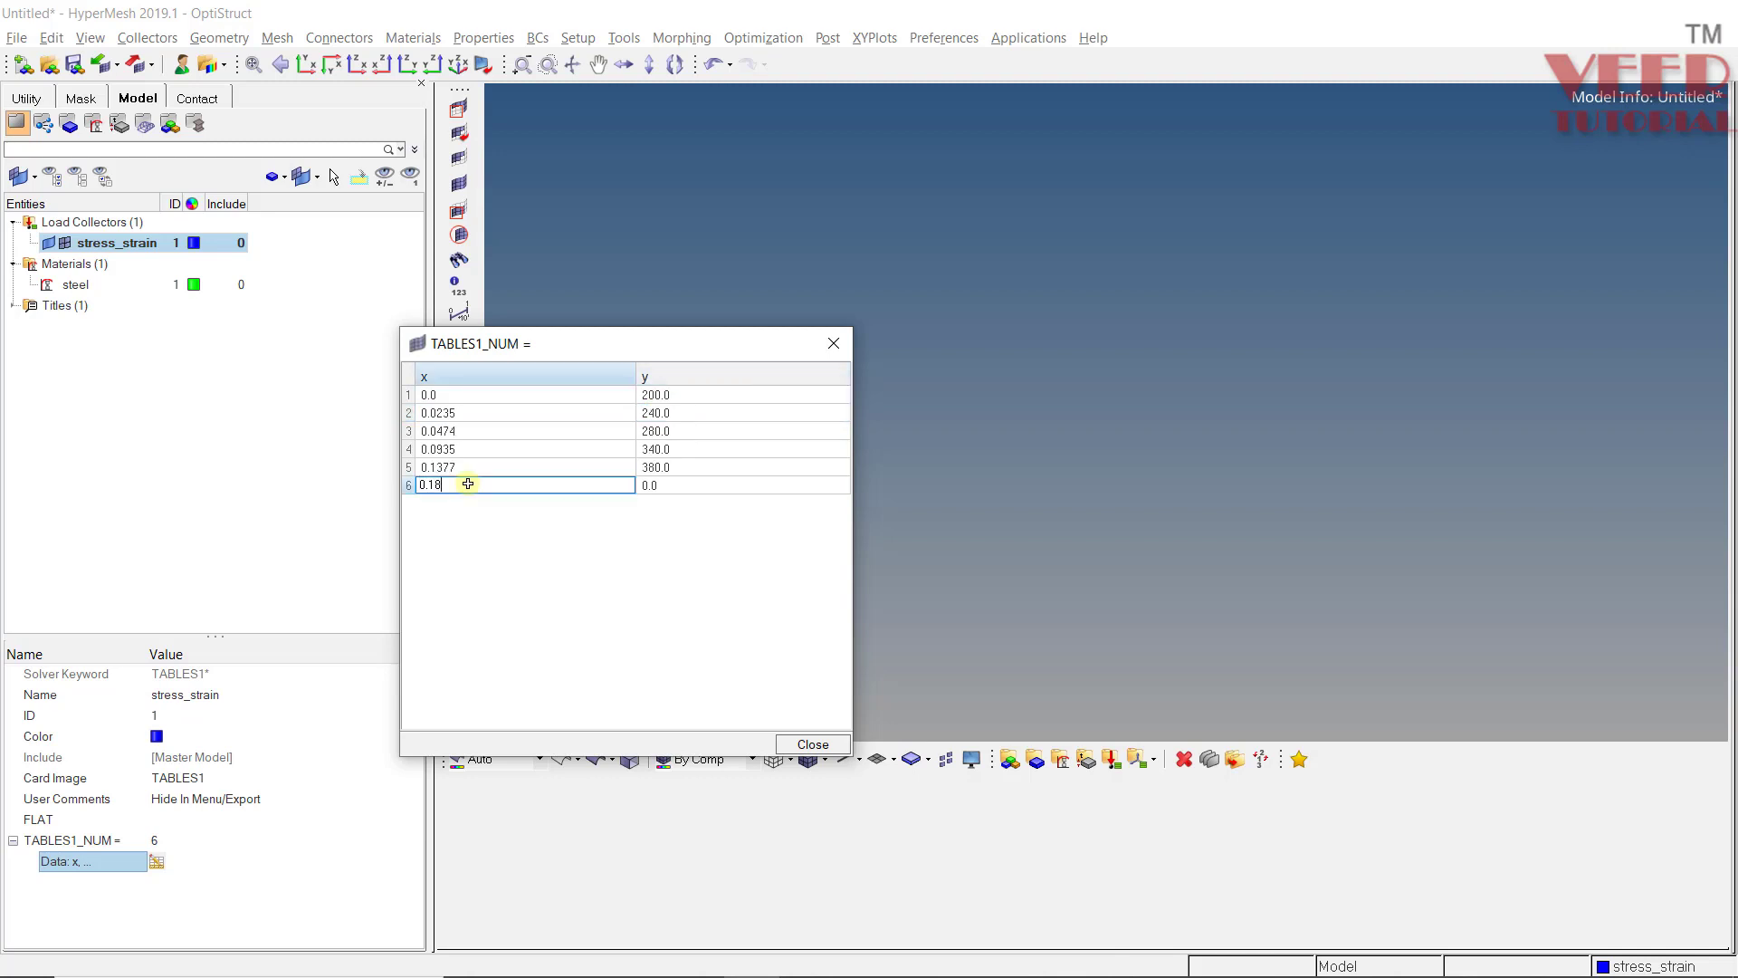
pyautogui.press('Tab')
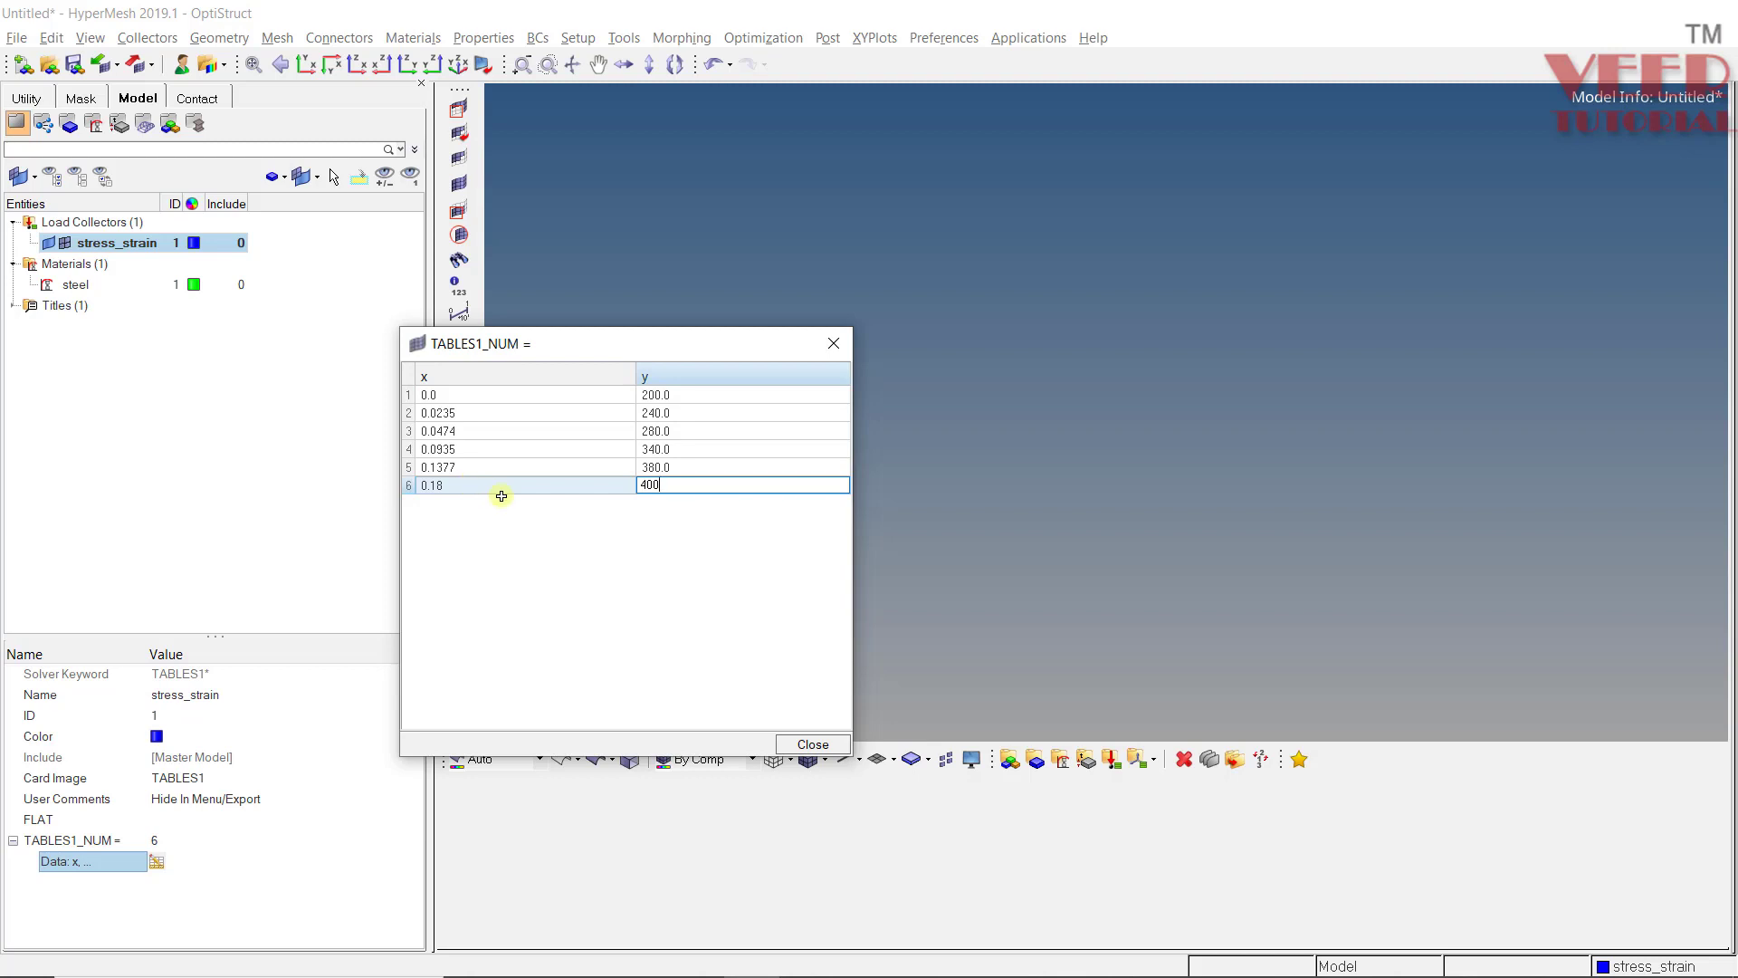
# - Enter 400 as the y value of the sixth point and close the TABLES1 data table
pyautogui.write('400')
pyautogui.click(654, 565)
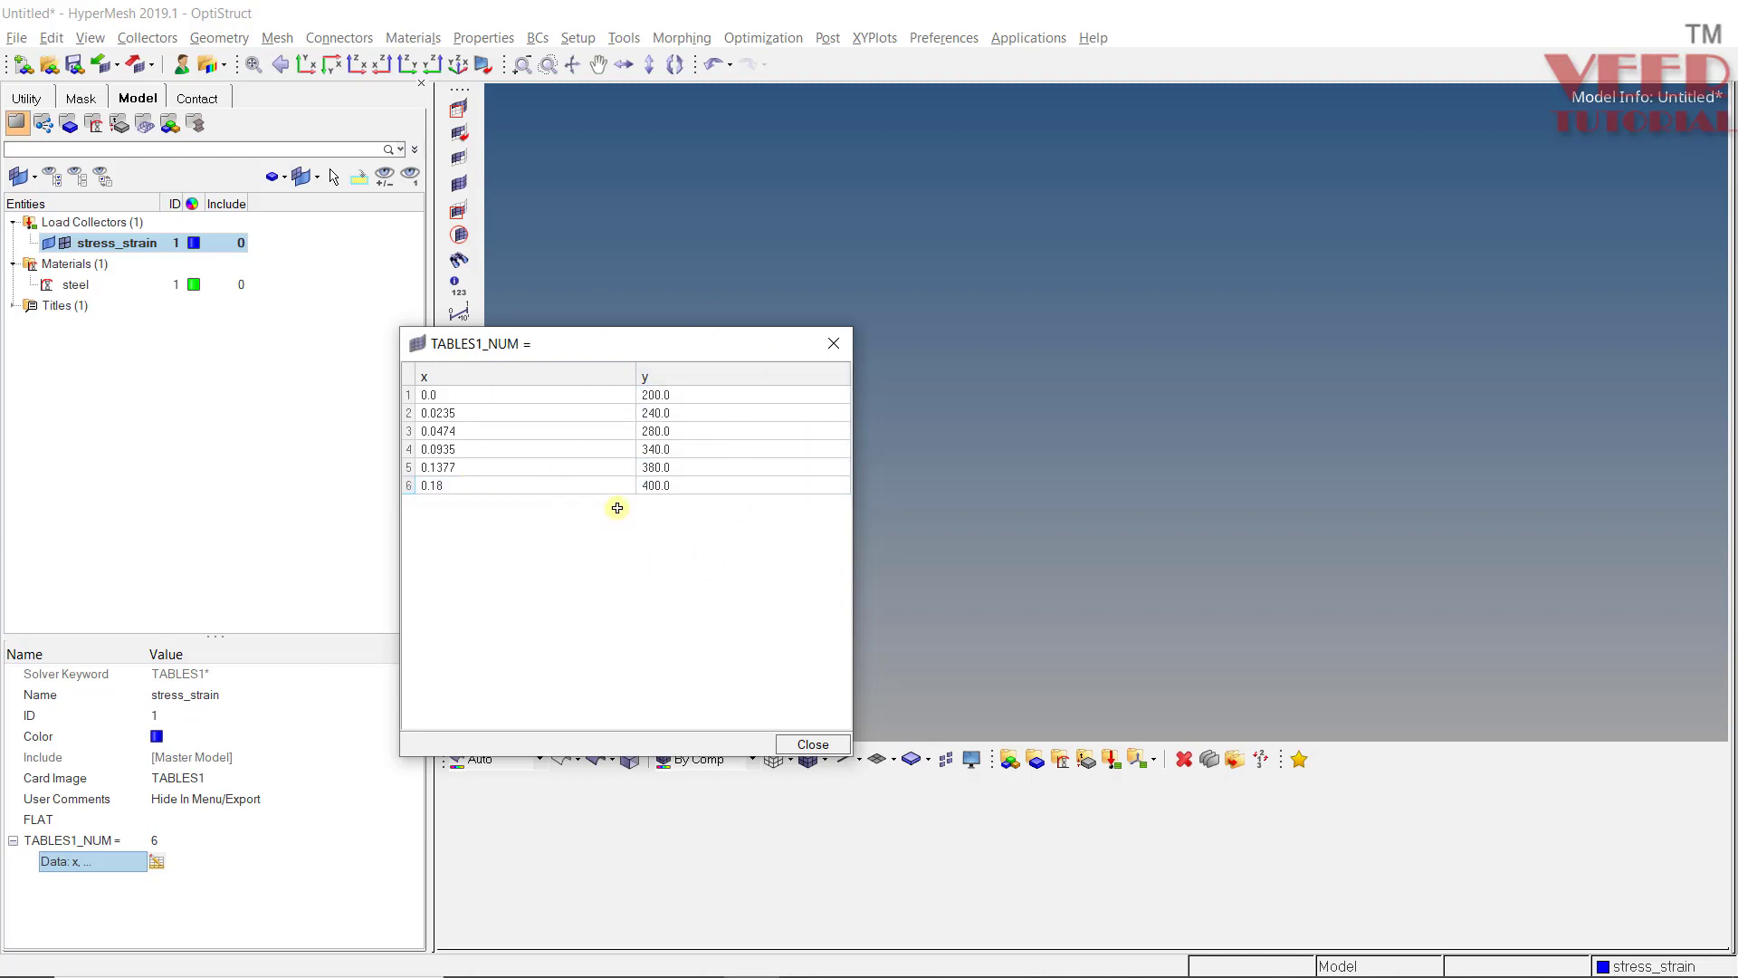
pyautogui.click(814, 744)
pyautogui.click(171, 431)
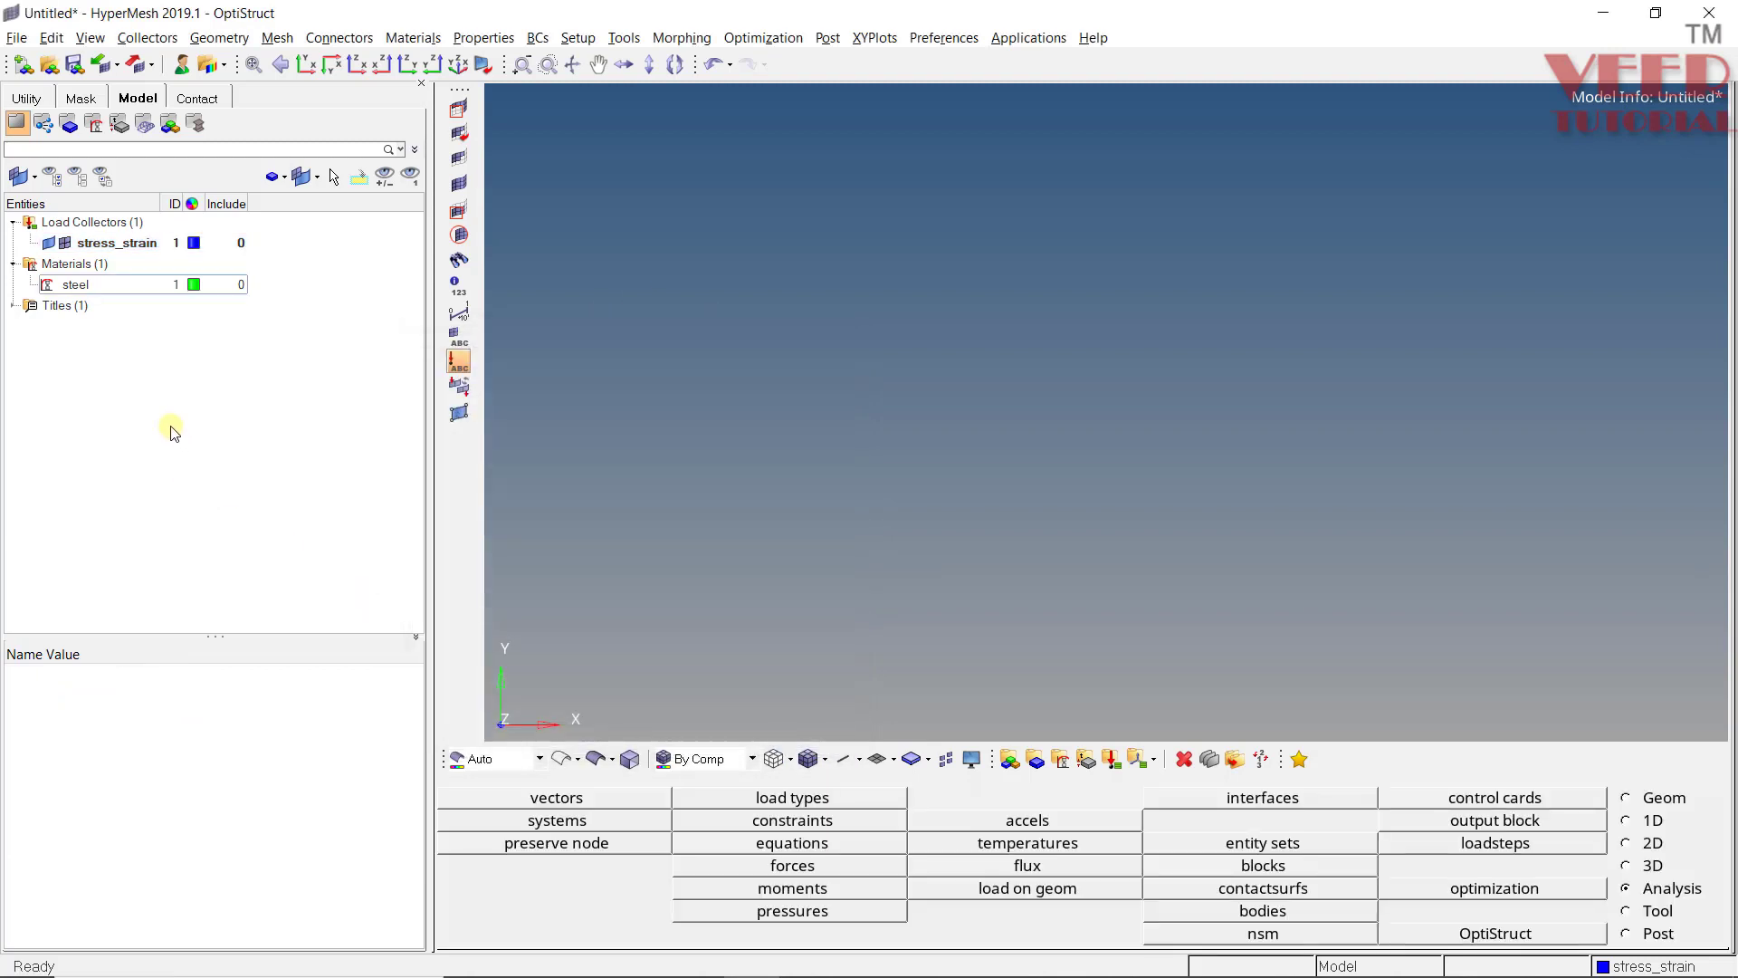
# - Assign the stress_strain load collector as the TID in the MATS1 section of the steel material
pyautogui.click(80, 284)
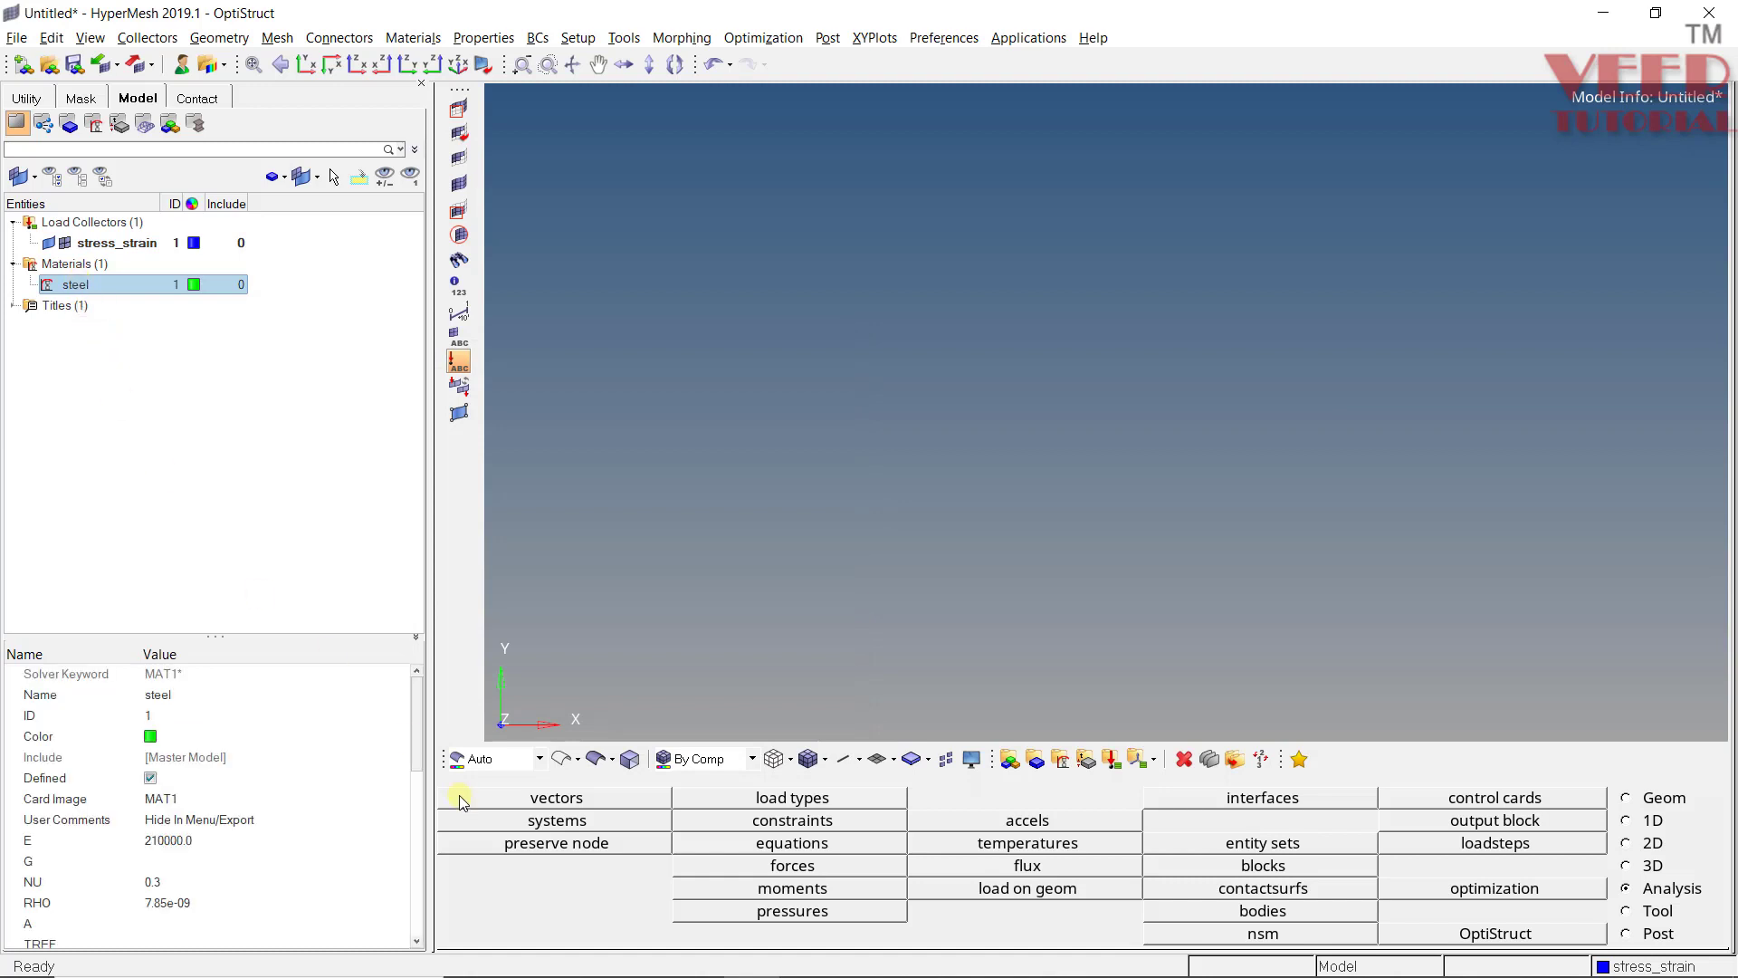
pyautogui.moveTo(413, 732); pyautogui.dragTo(421, 834)
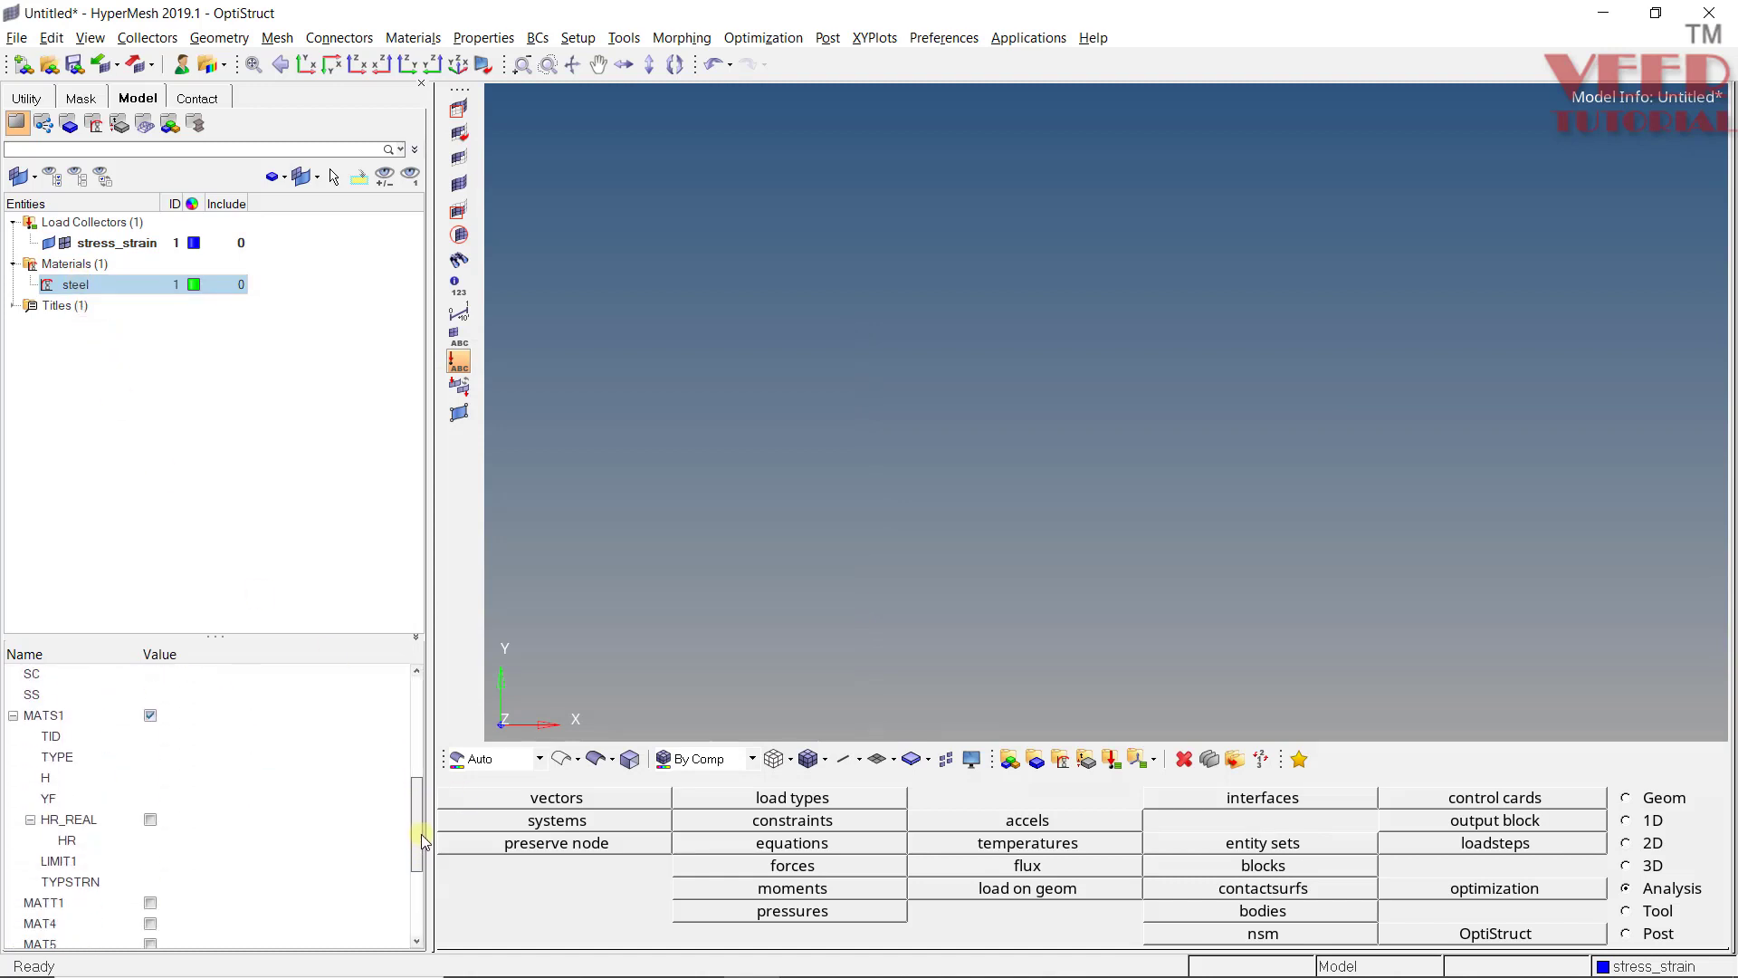
pyautogui.click(150, 742)
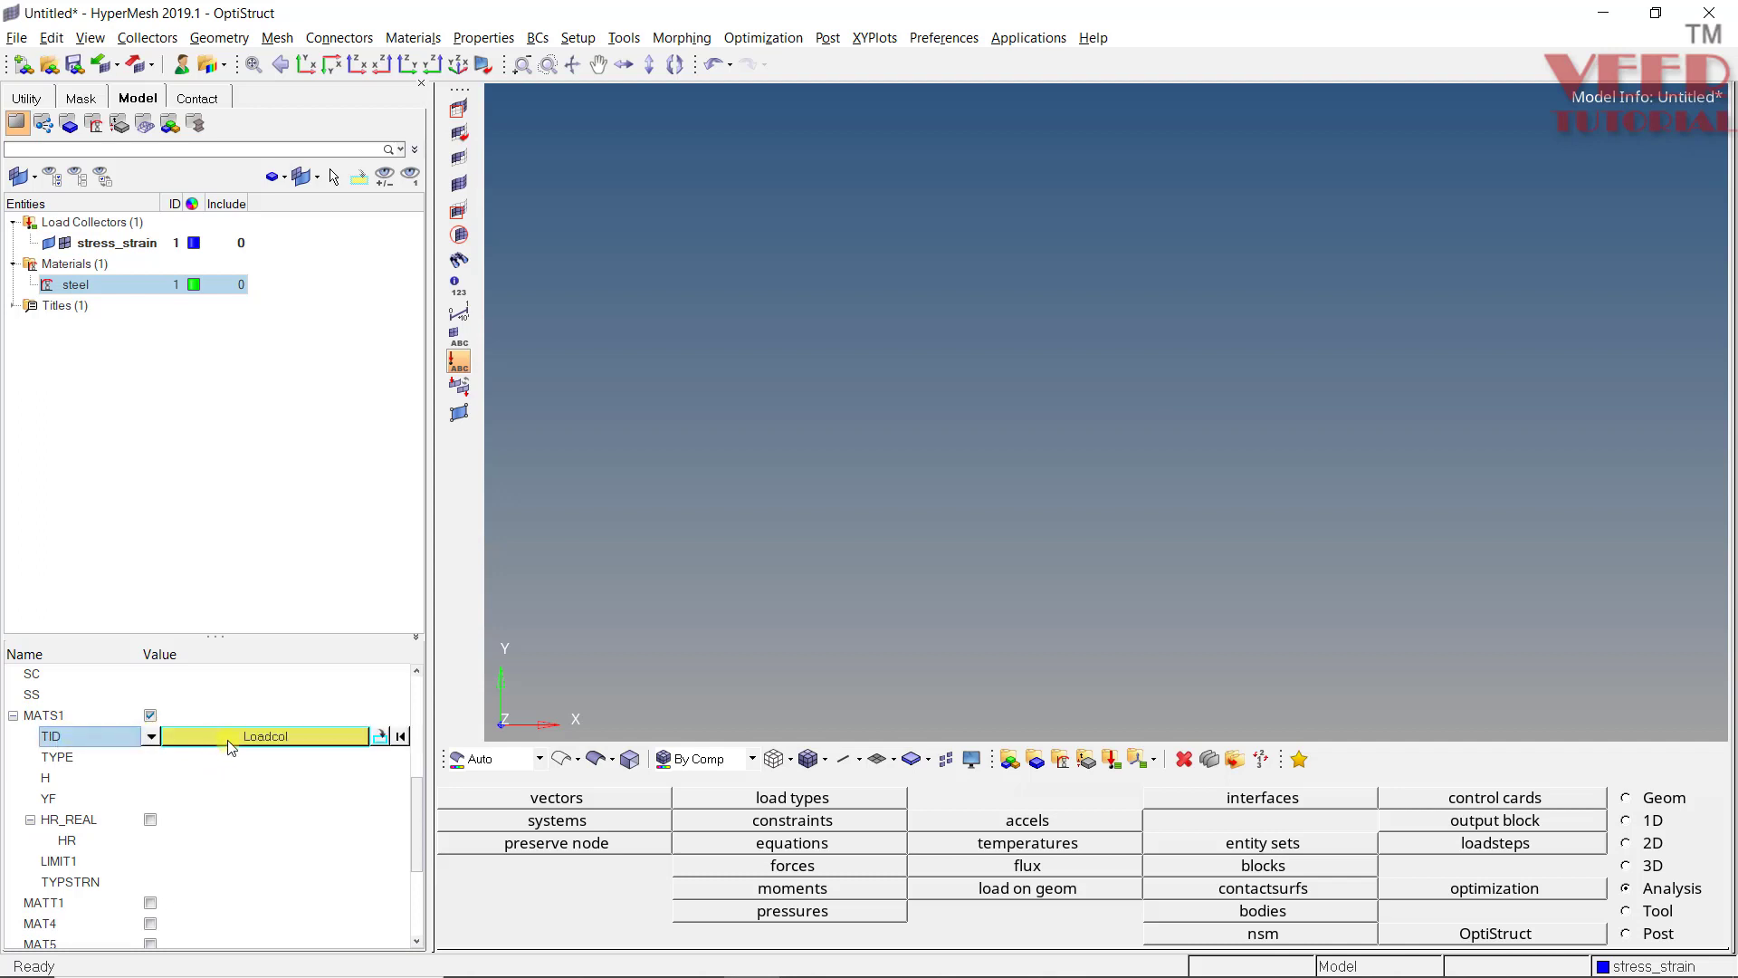
pyautogui.click(148, 742)
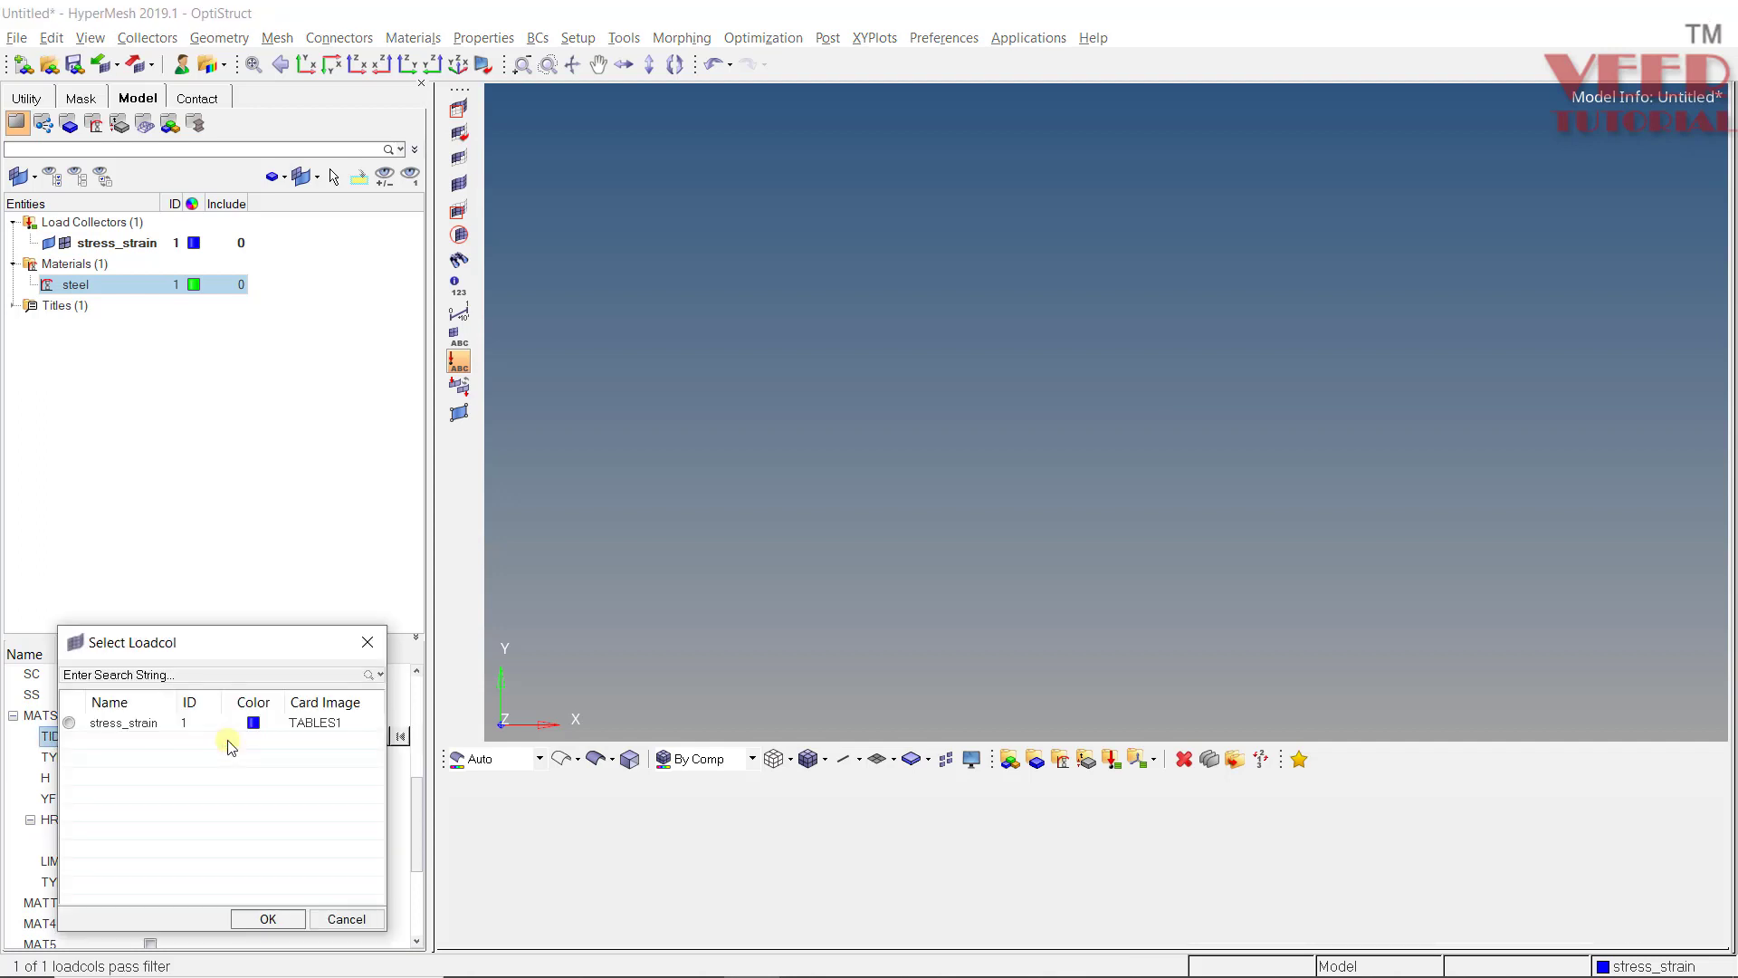
pyautogui.click(69, 723)
pyautogui.click(268, 919)
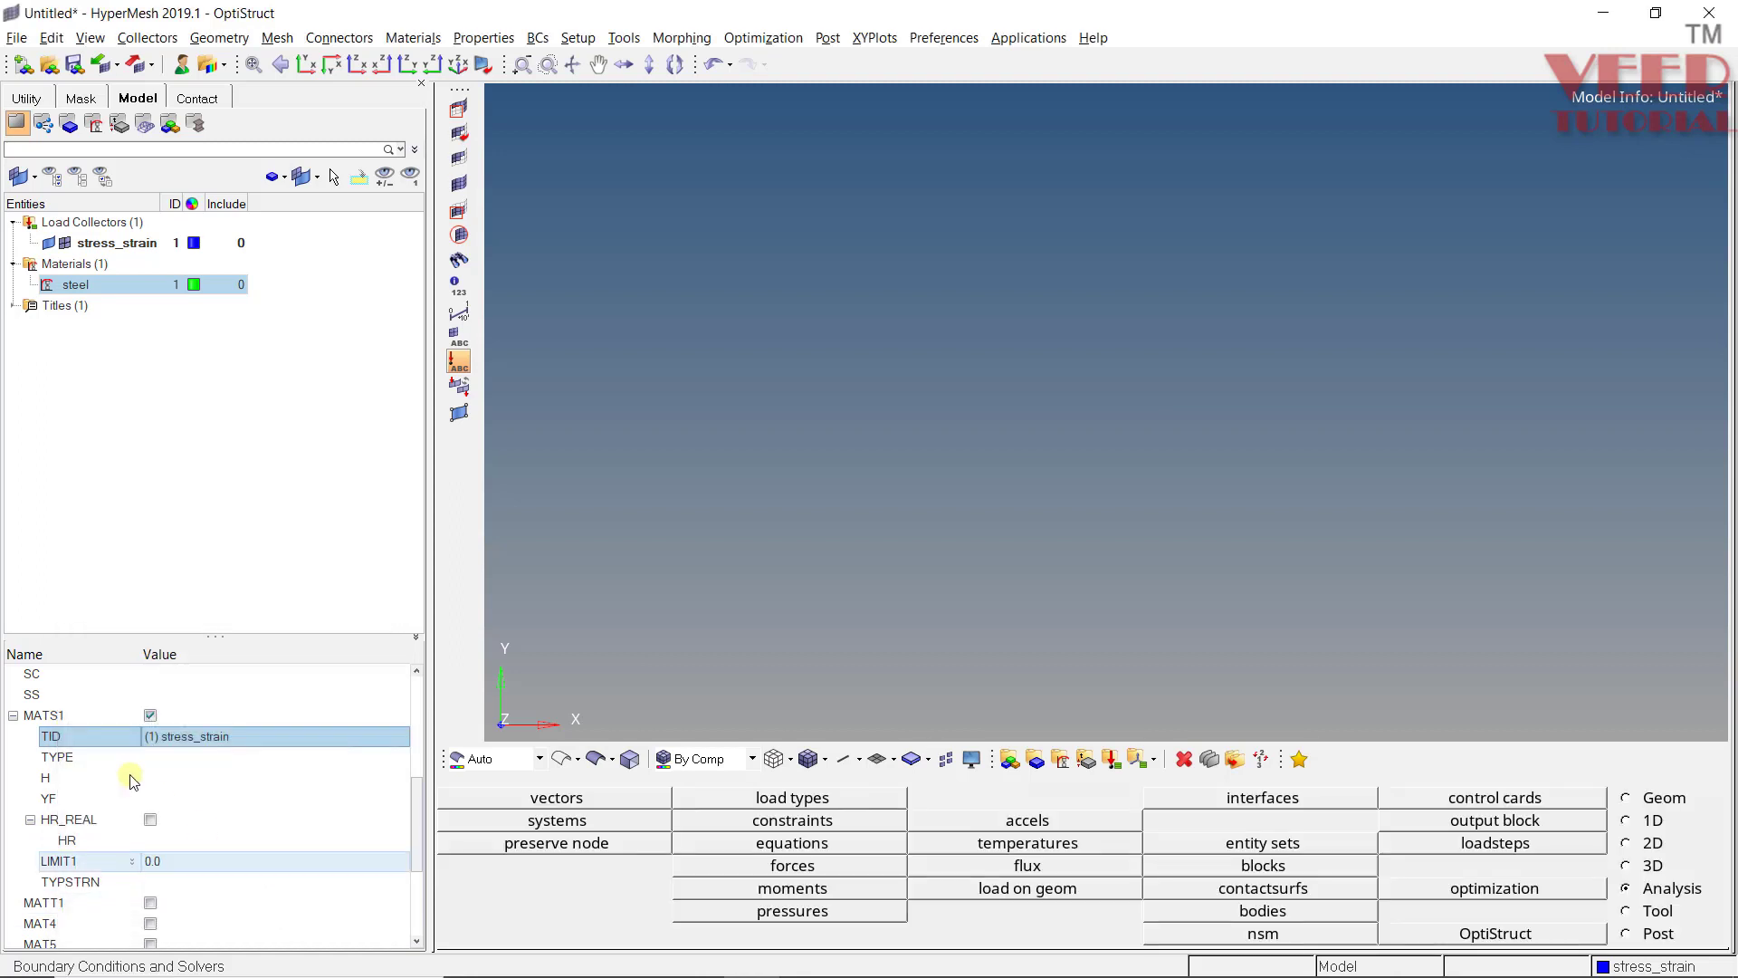
# - Set the MATS1 TYPE of the steel material to NLELAST
pyautogui.click(215, 757)
pyautogui.click(217, 757)
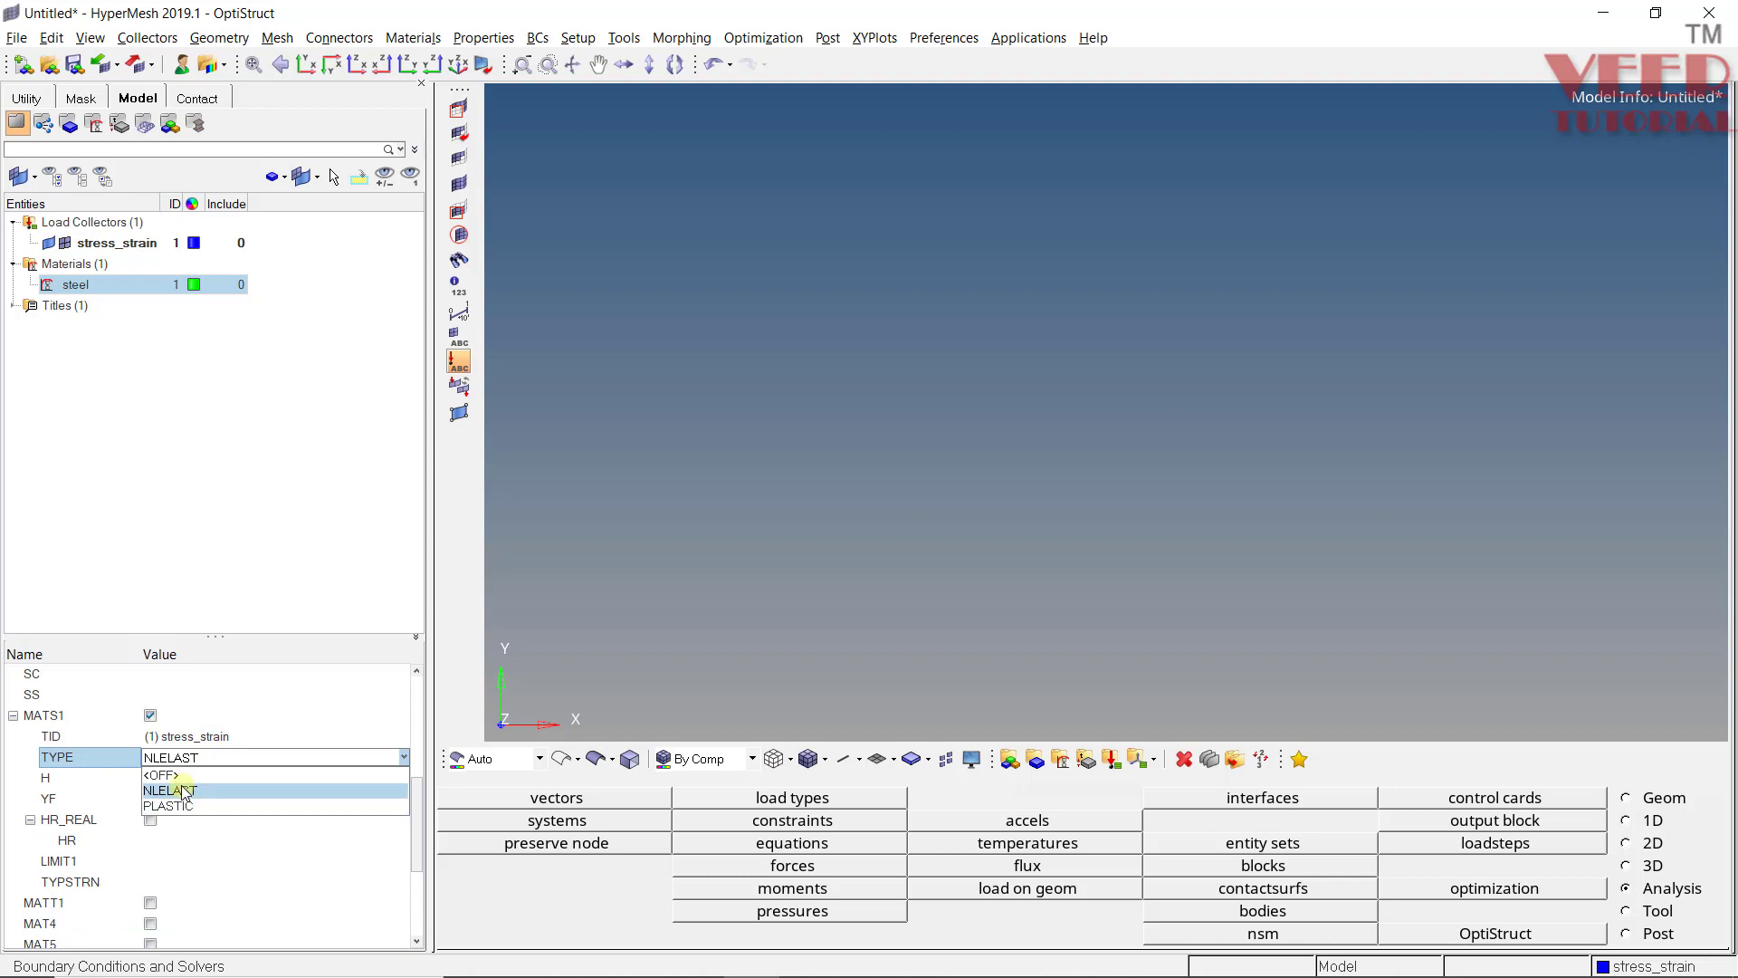
pyautogui.click(183, 790)
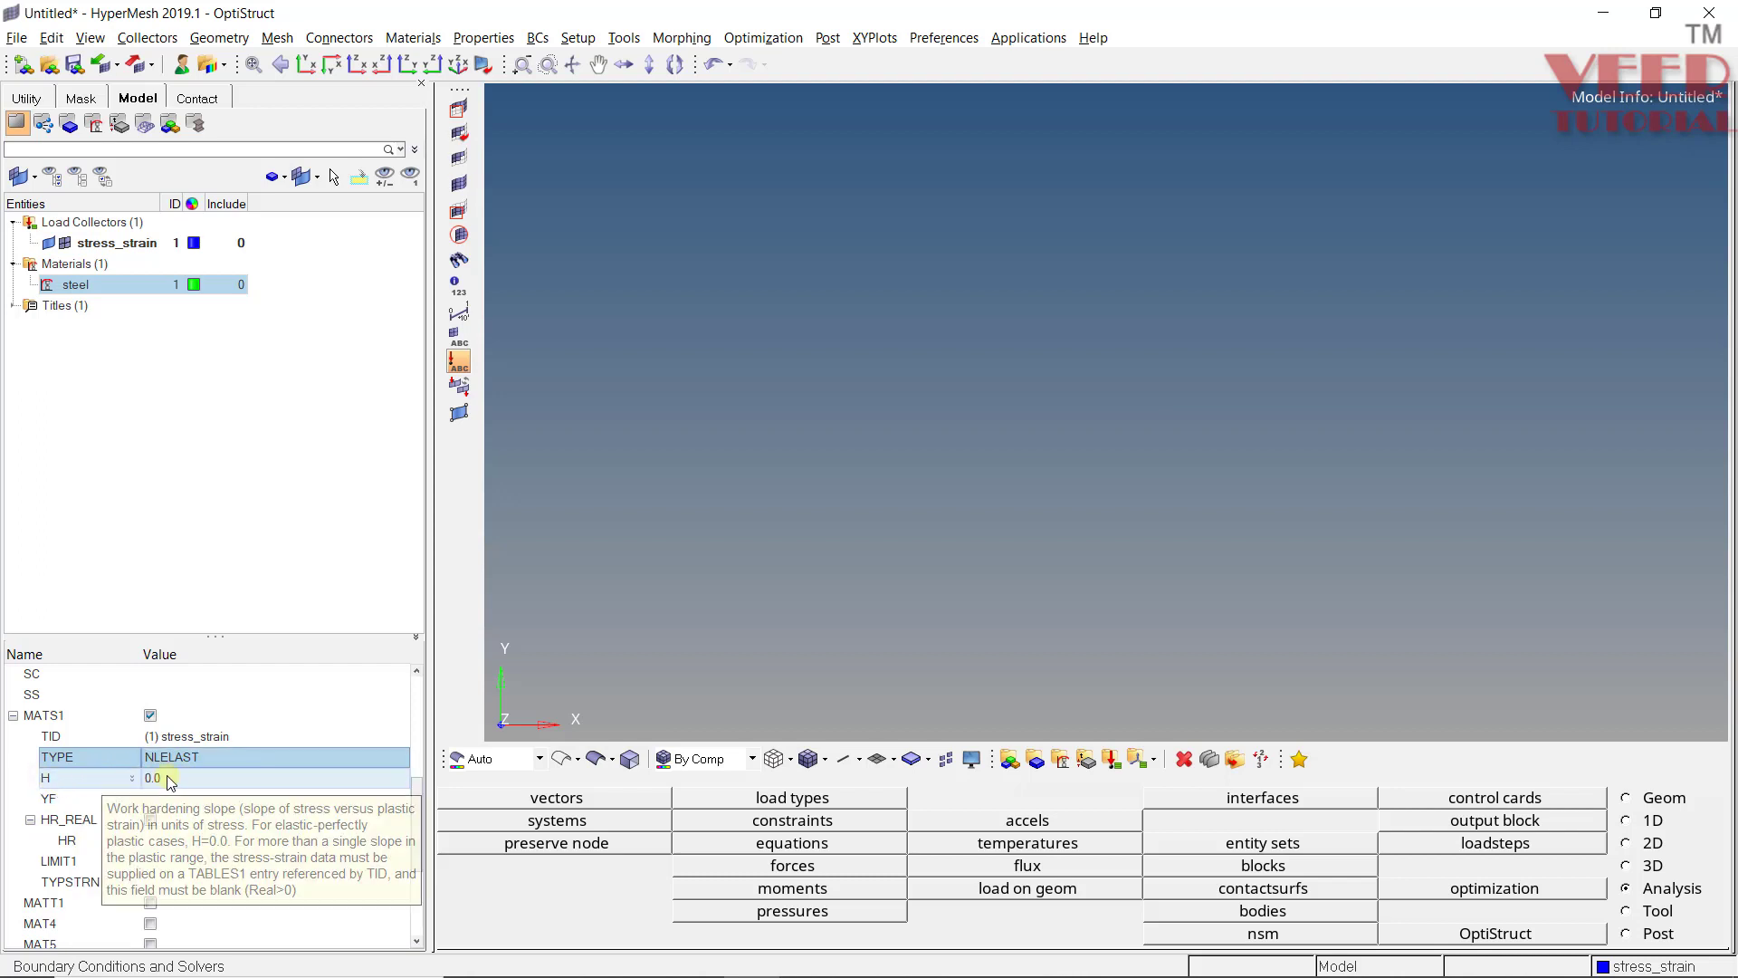
# - Compare the YF yield function criteria in the MATS1 help page in the browser, and set YF to 1 for von Mises in HyperMesh
pyautogui.click(170, 802)
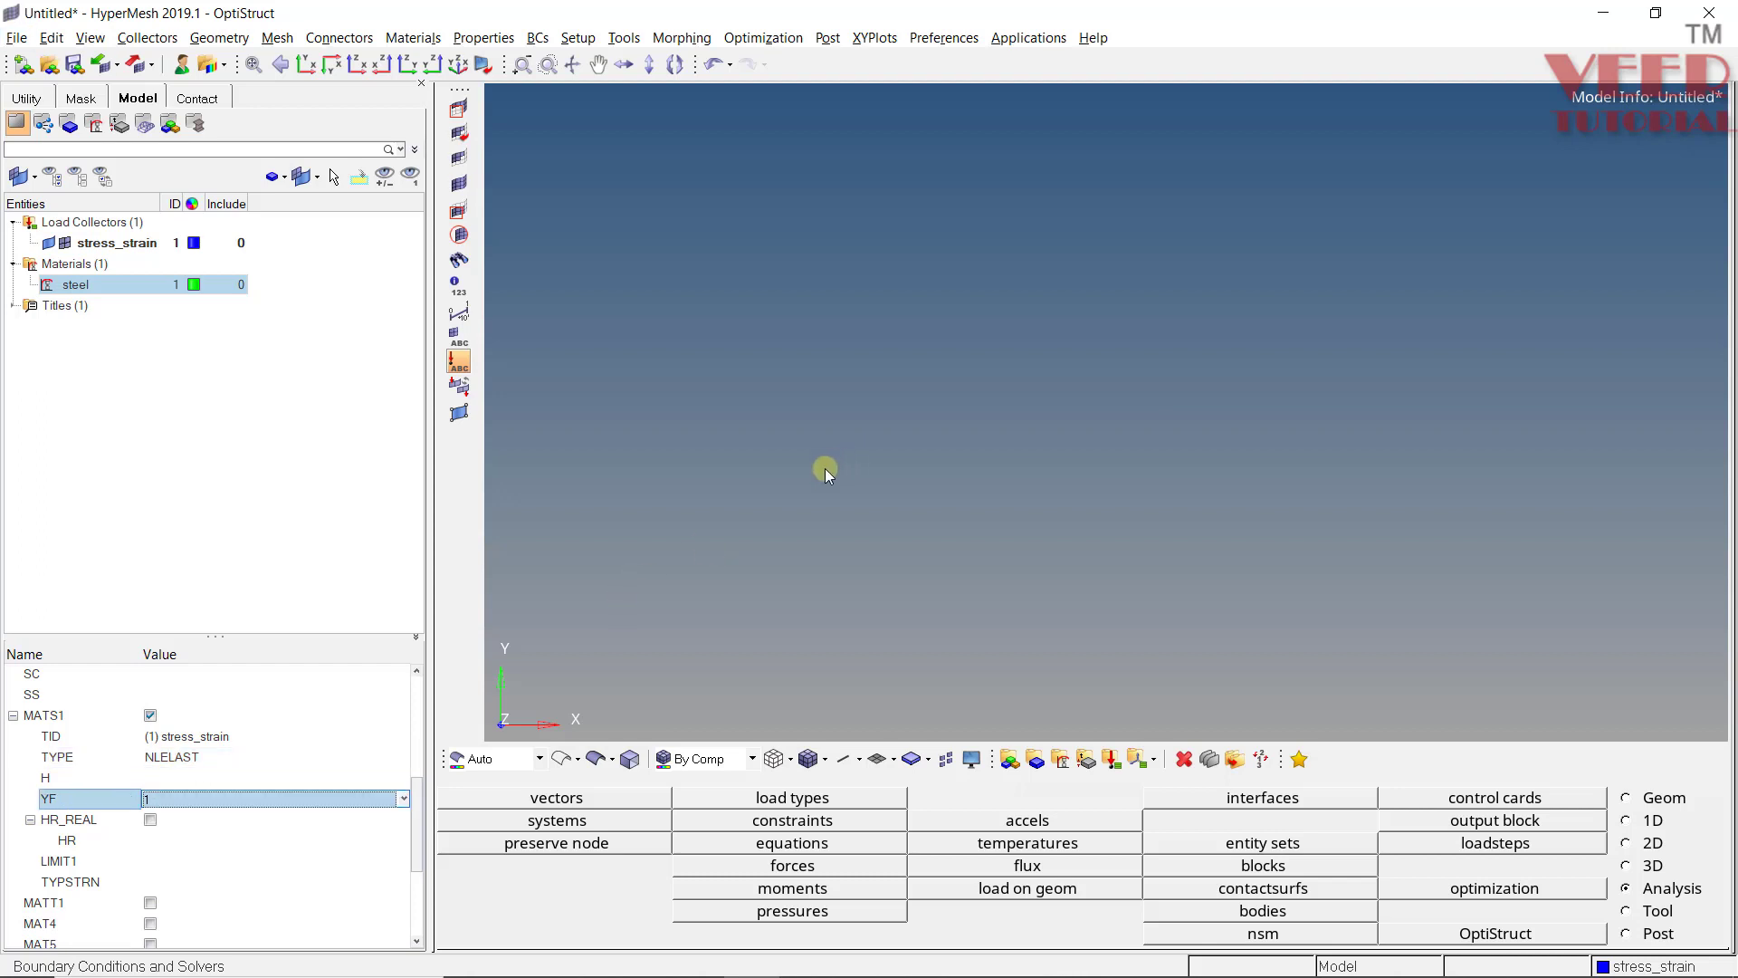
pyautogui.hotkey('alt', 'Tab')
pyautogui.scroll(15, 681, 446)
pyautogui.scroll(10, 689, 425)
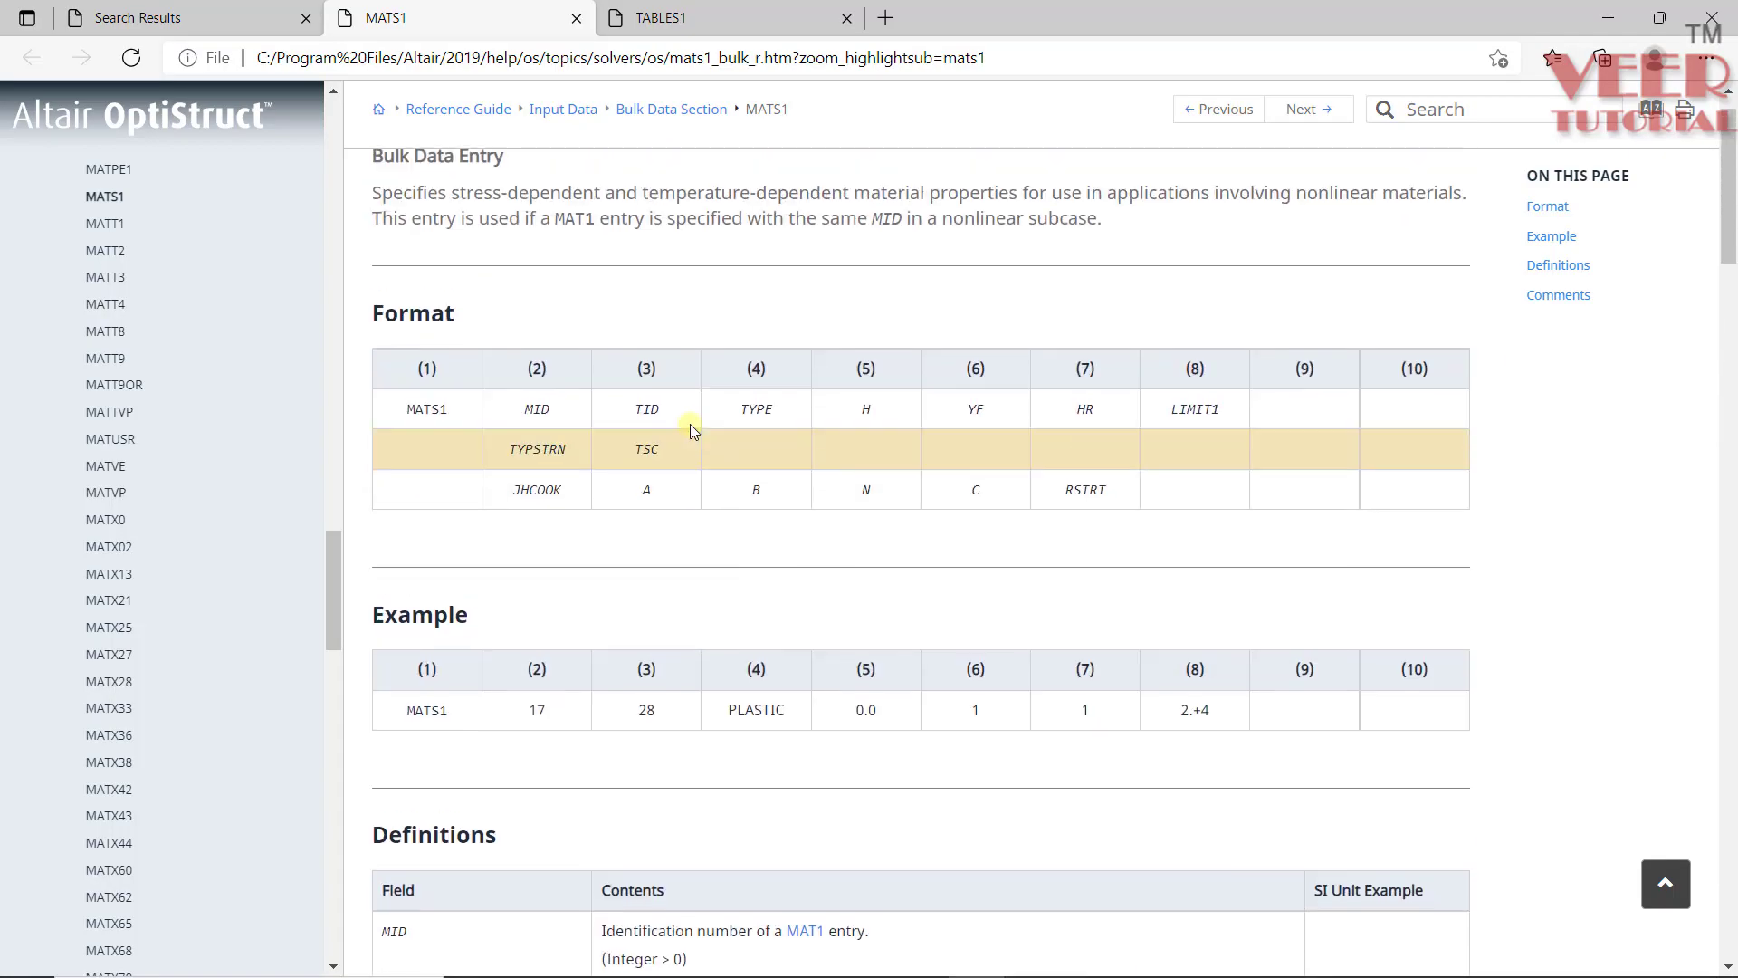
pyautogui.scroll(-12, 692, 399)
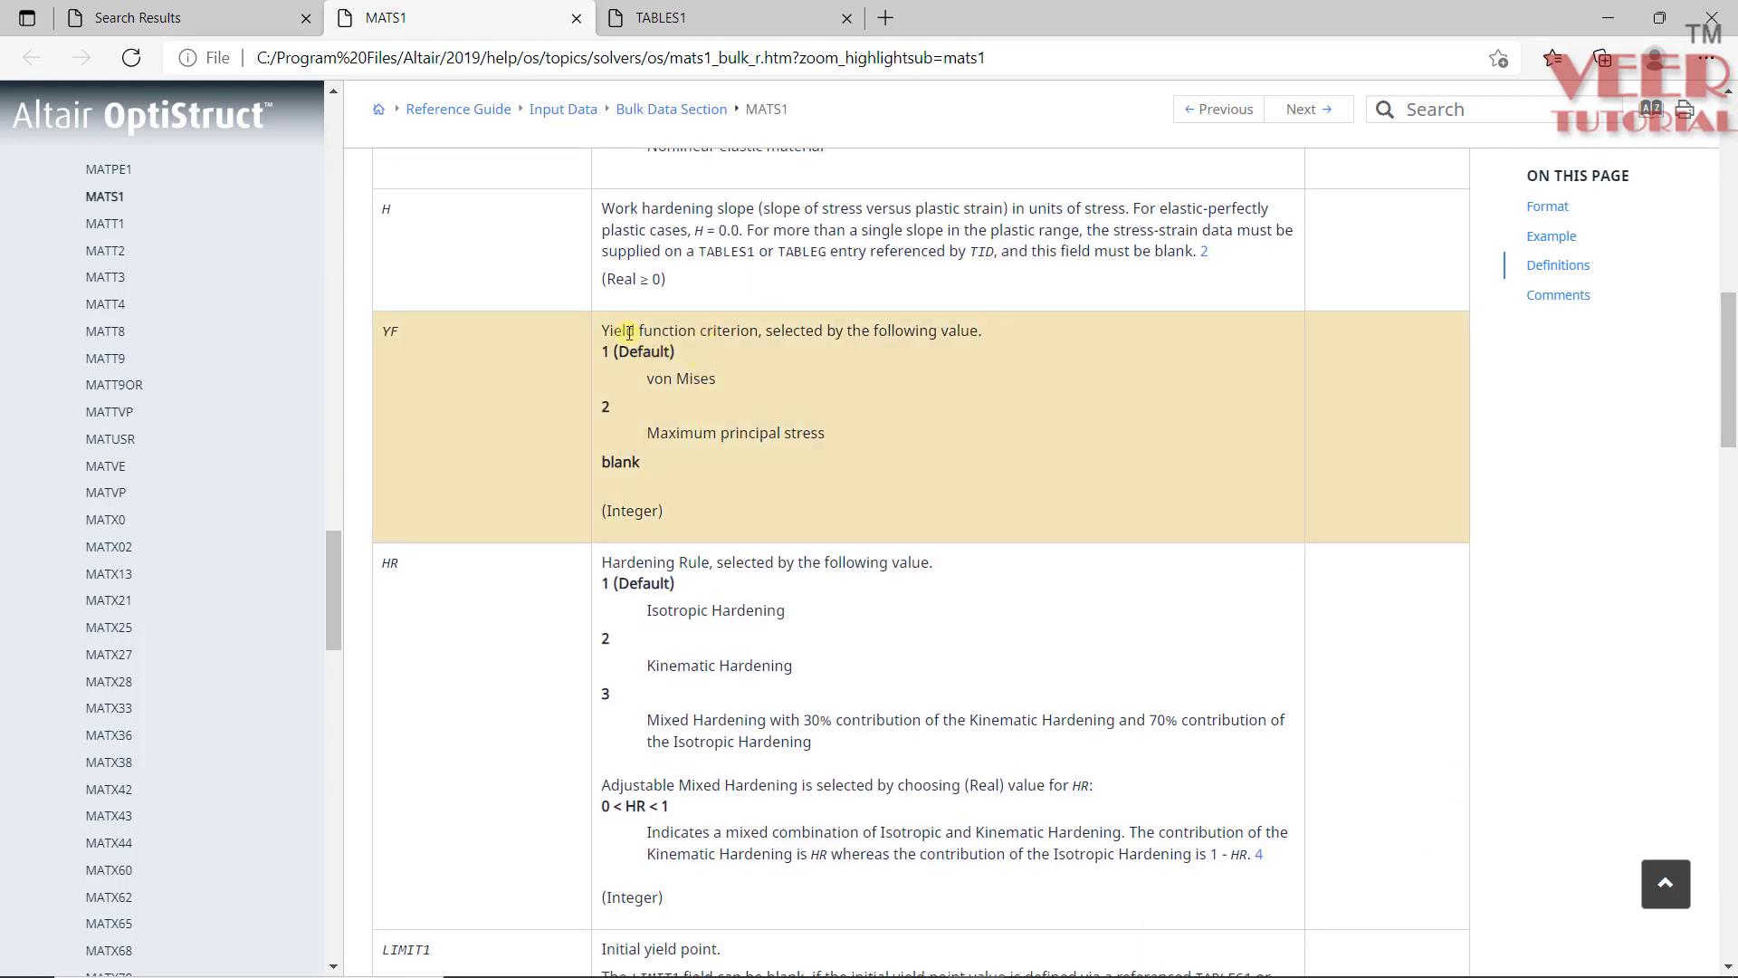
pyautogui.moveTo(616, 330); pyautogui.dragTo(772, 332)
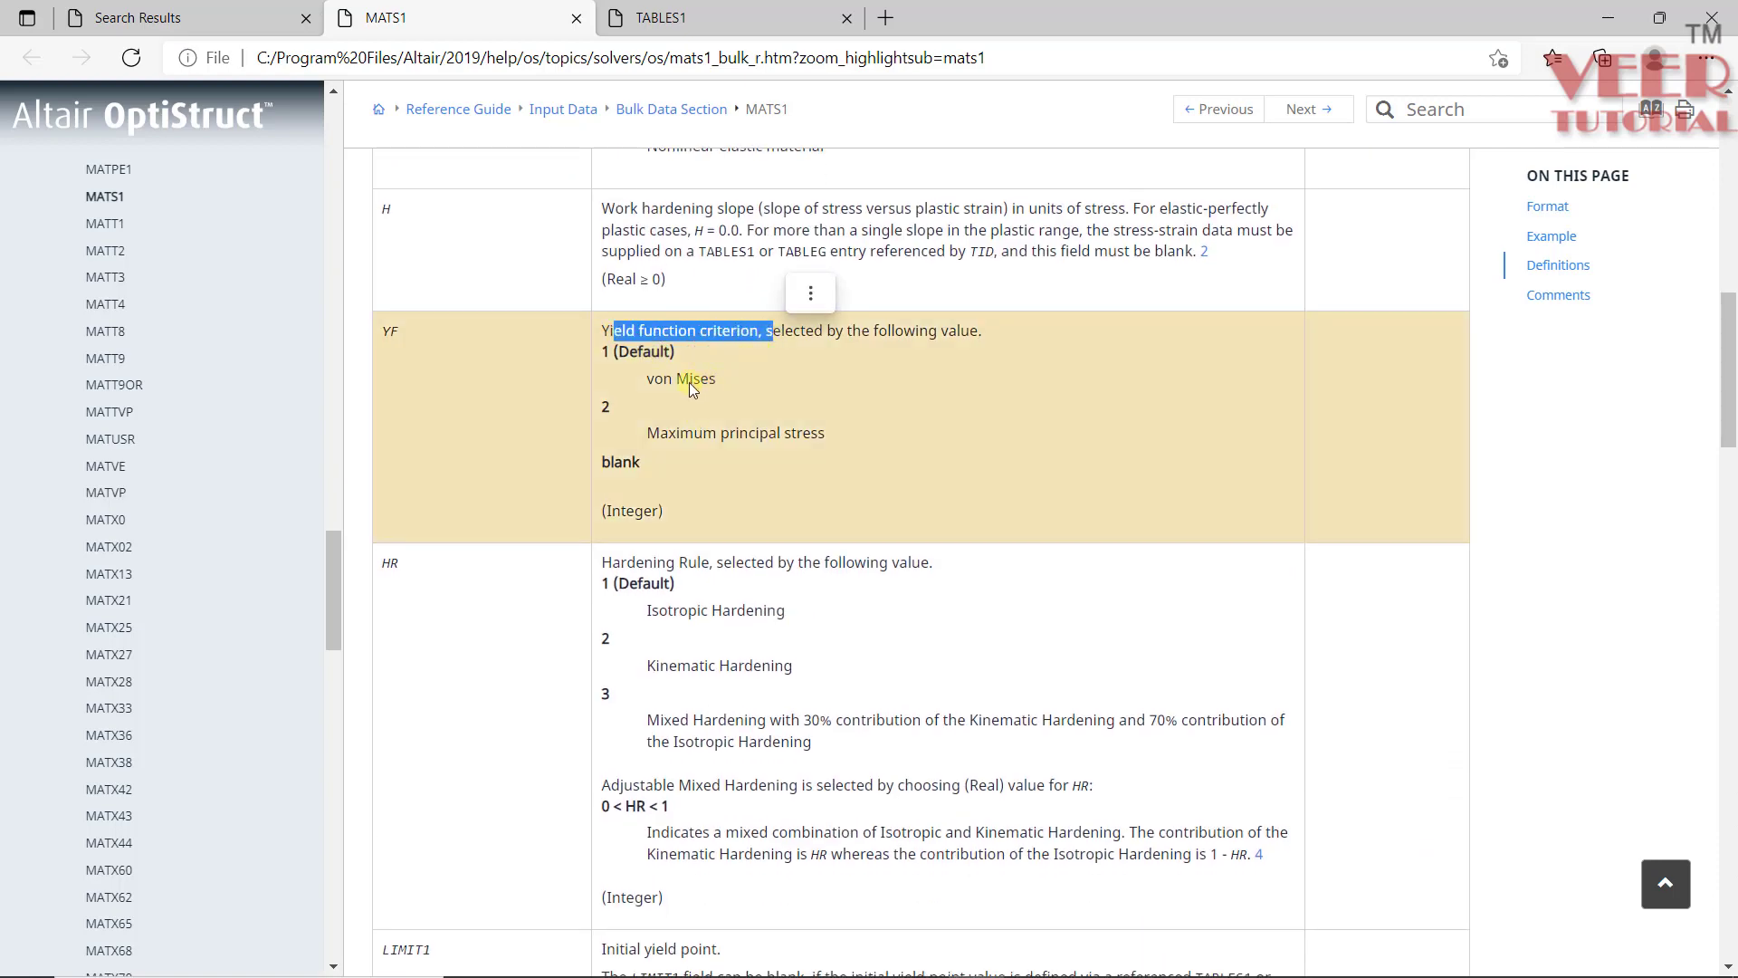
pyautogui.moveTo(715, 381); pyautogui.dragTo(834, 433)
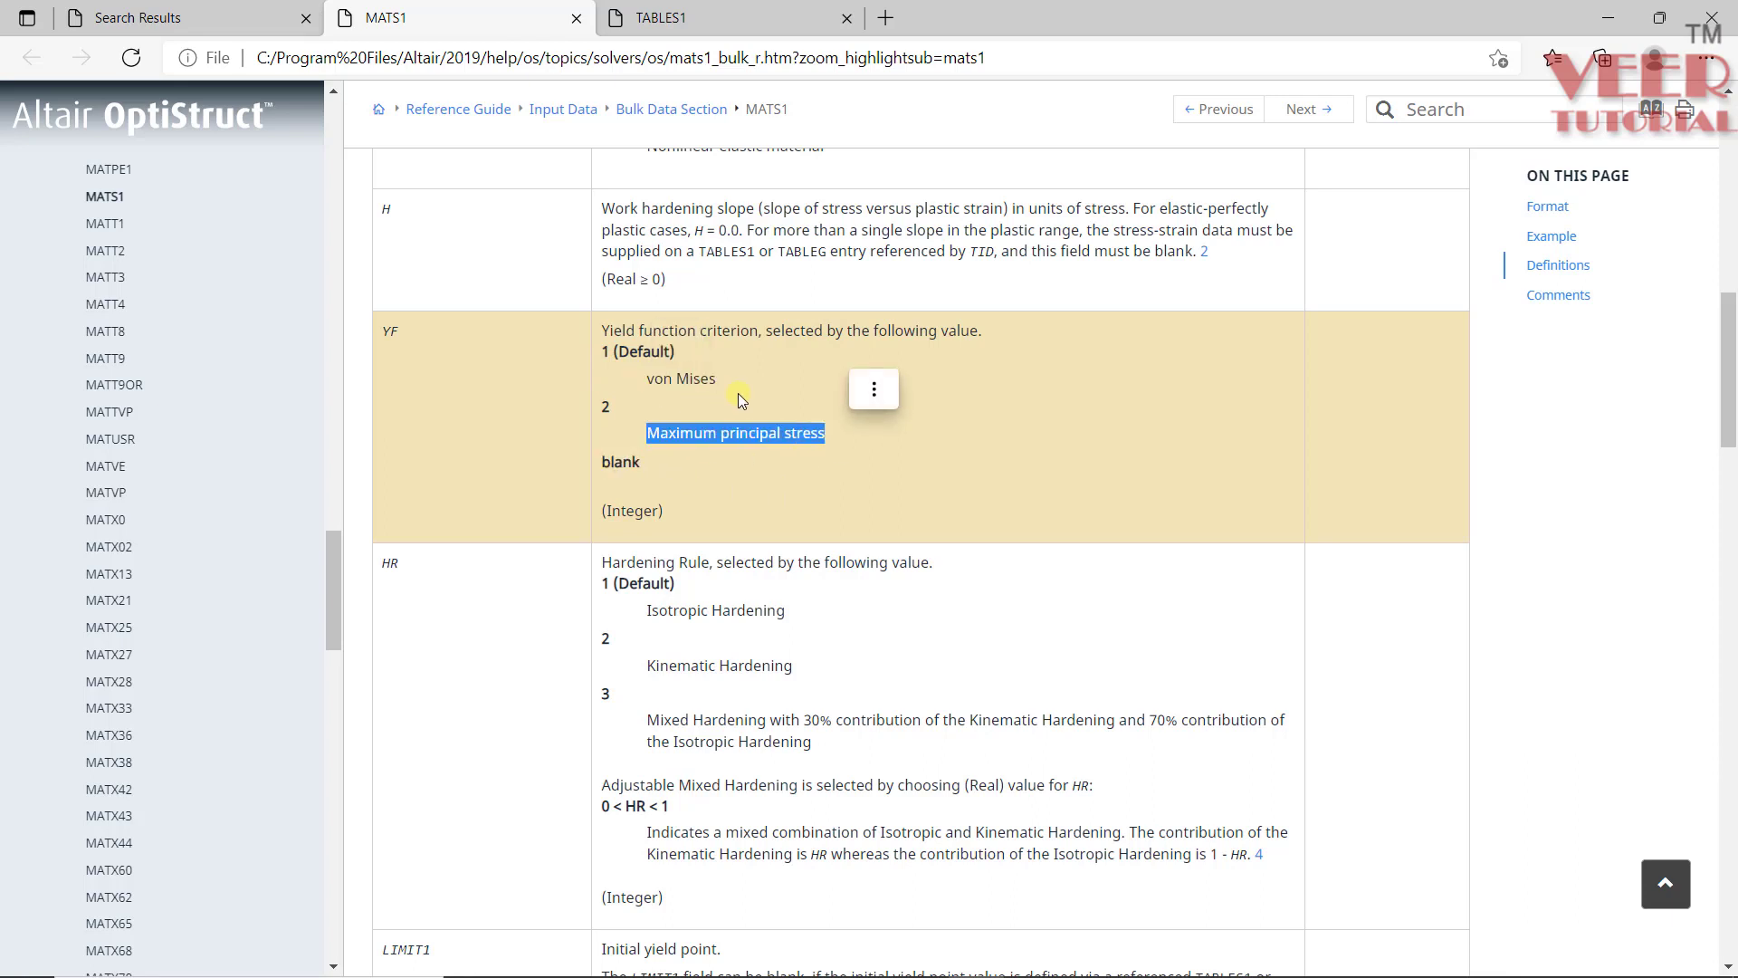
pyautogui.click(681, 374)
pyautogui.moveTo(717, 381); pyautogui.dragTo(659, 372)
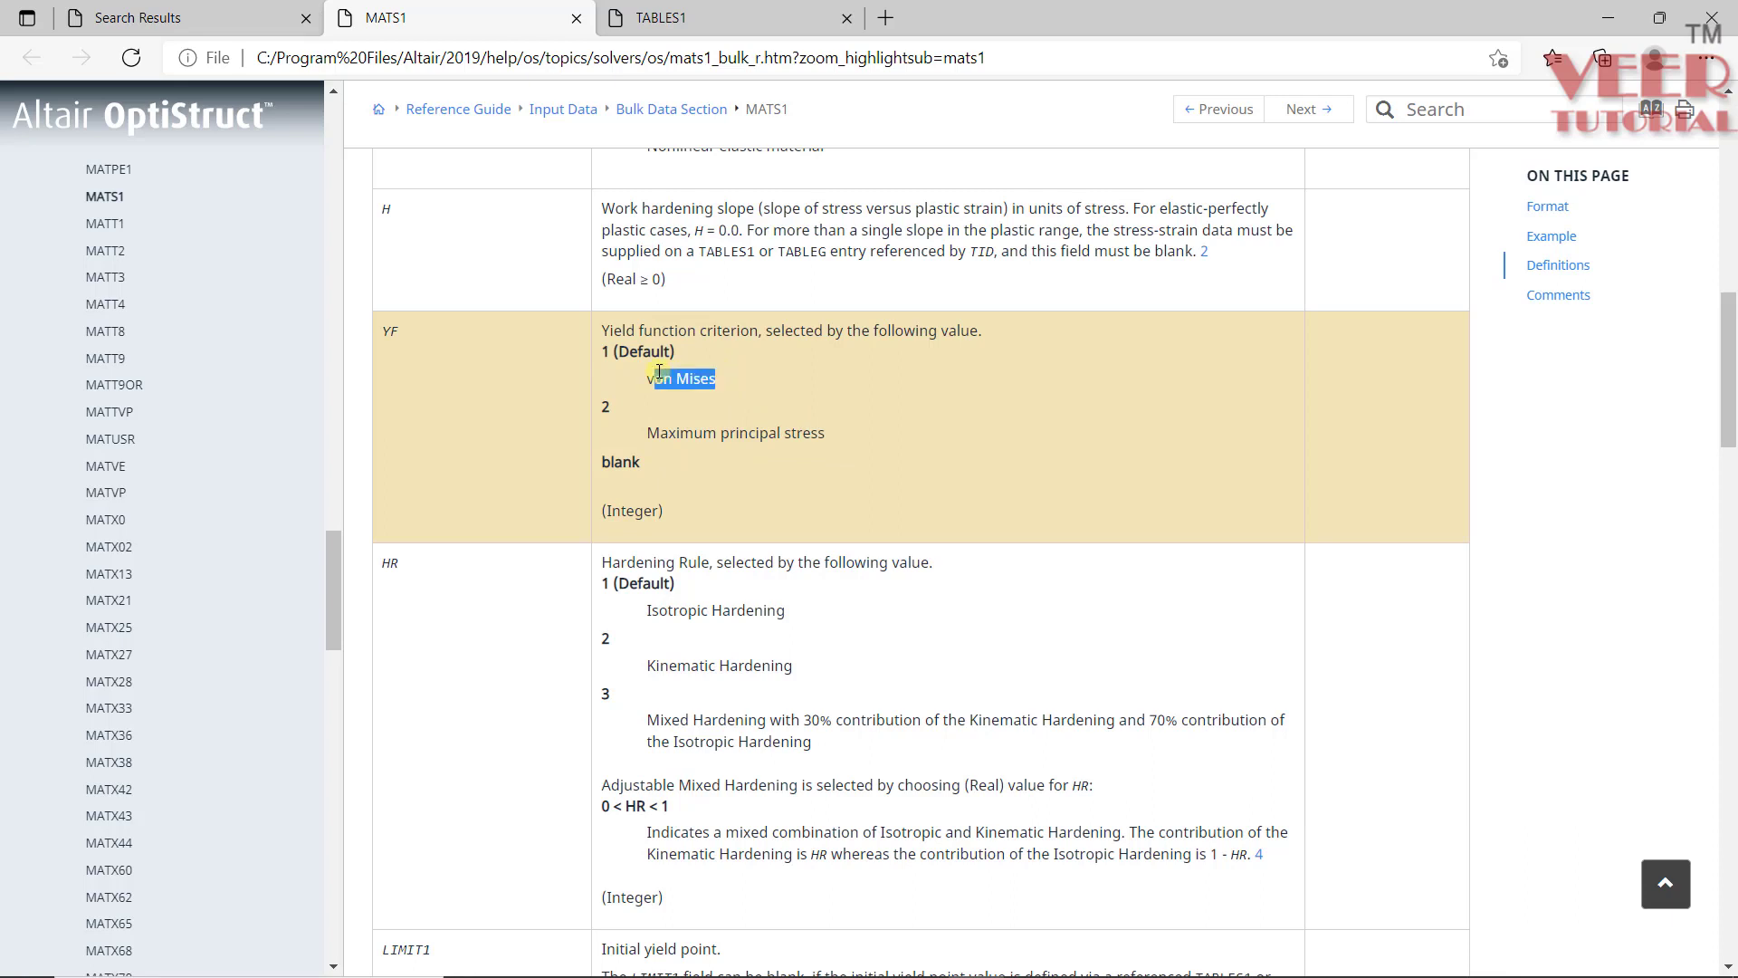
pyautogui.click(651, 433)
pyautogui.moveTo(652, 433); pyautogui.dragTo(885, 440)
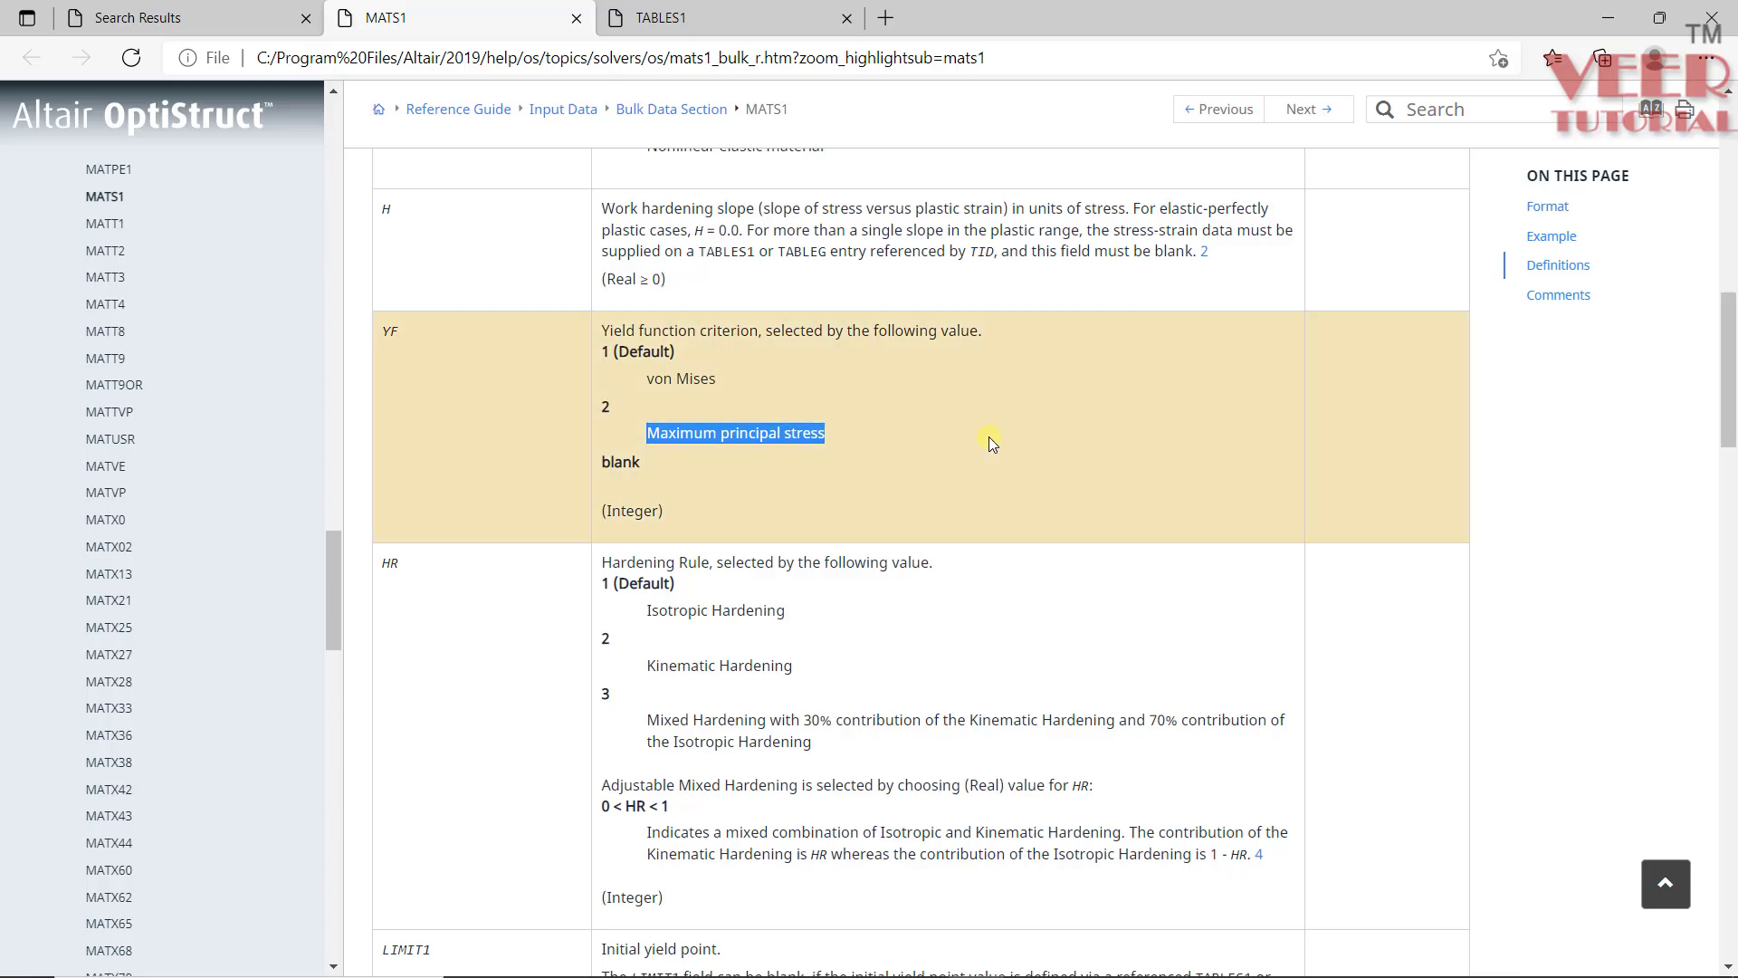
pyautogui.hotkey('alt', 'Tab')
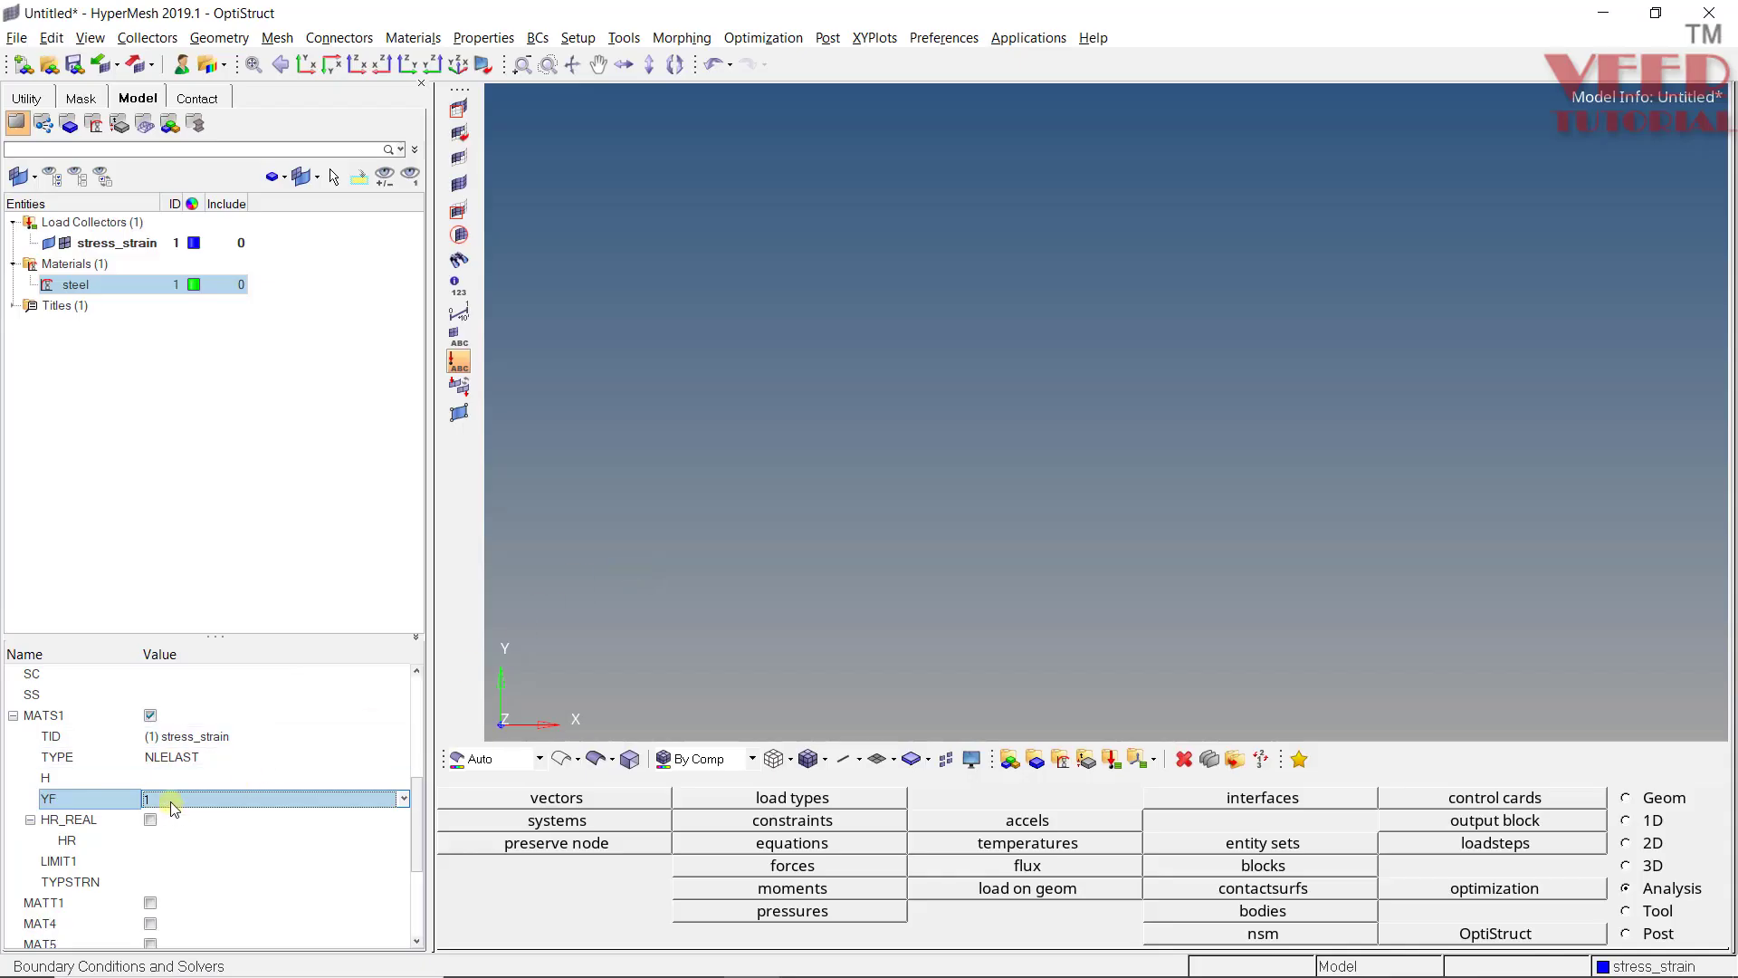
pyautogui.press('Return')
# - Check the first true stress value on the slide and set LIMIT1 to 200 as the steel's initial yield point
pyautogui.moveTo(419, 827); pyautogui.dragTo(415, 847)
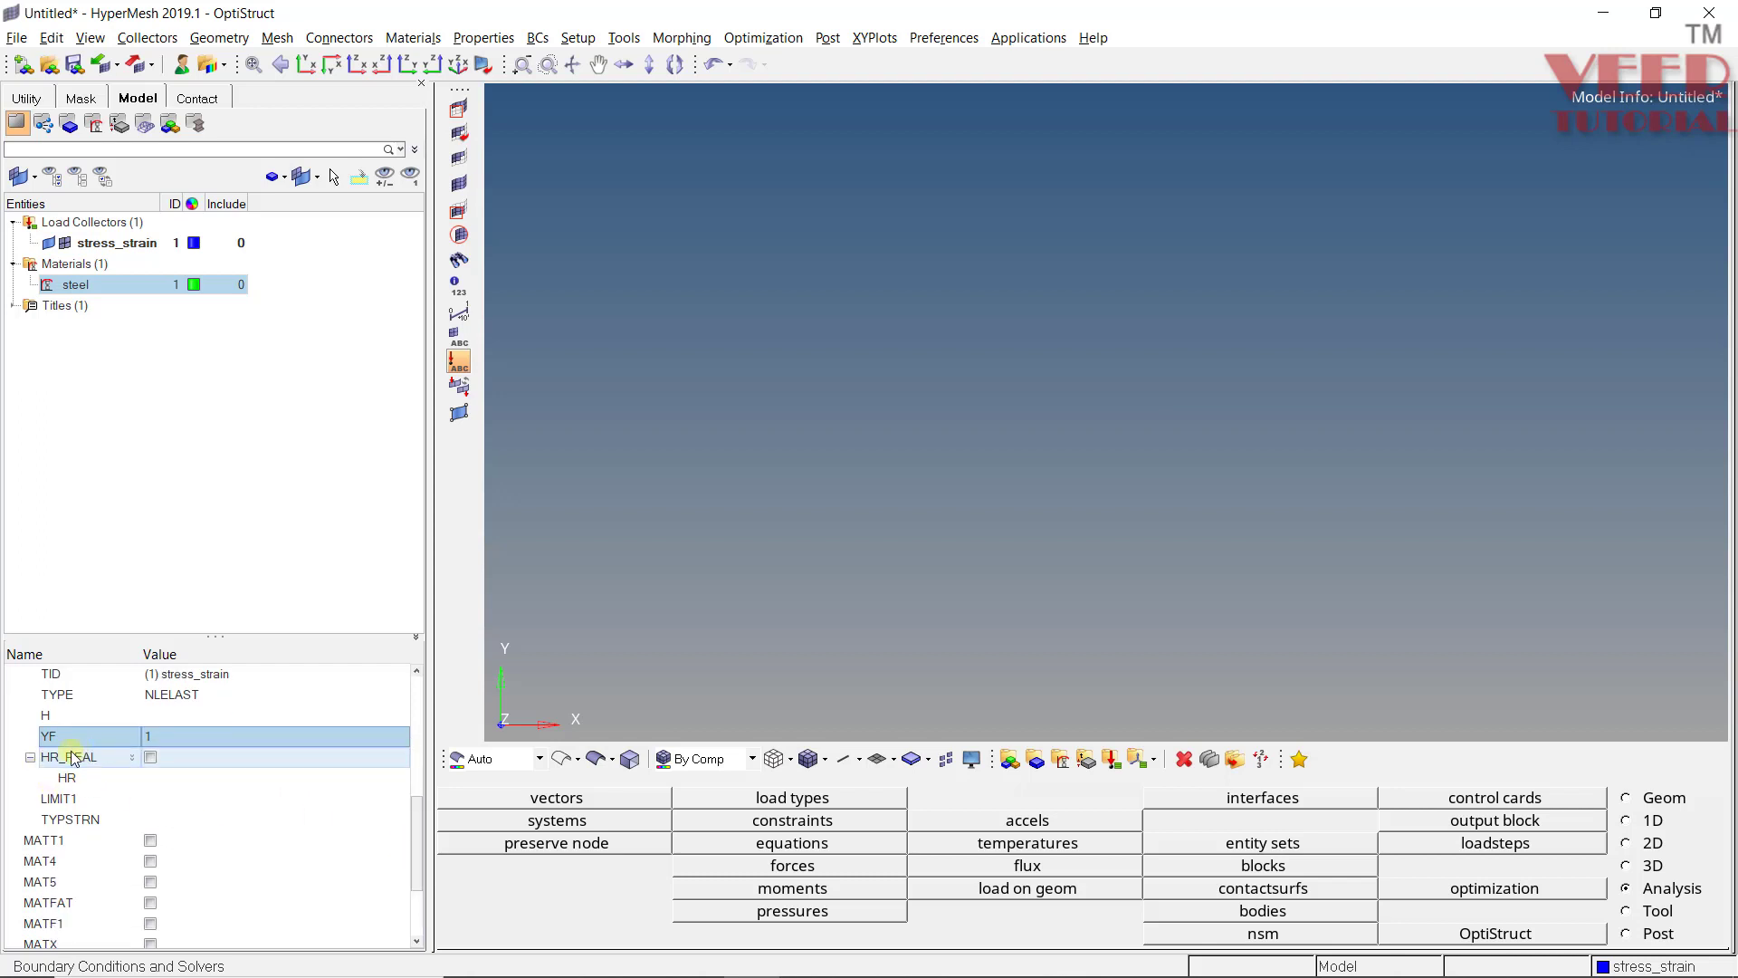
pyautogui.click(166, 802)
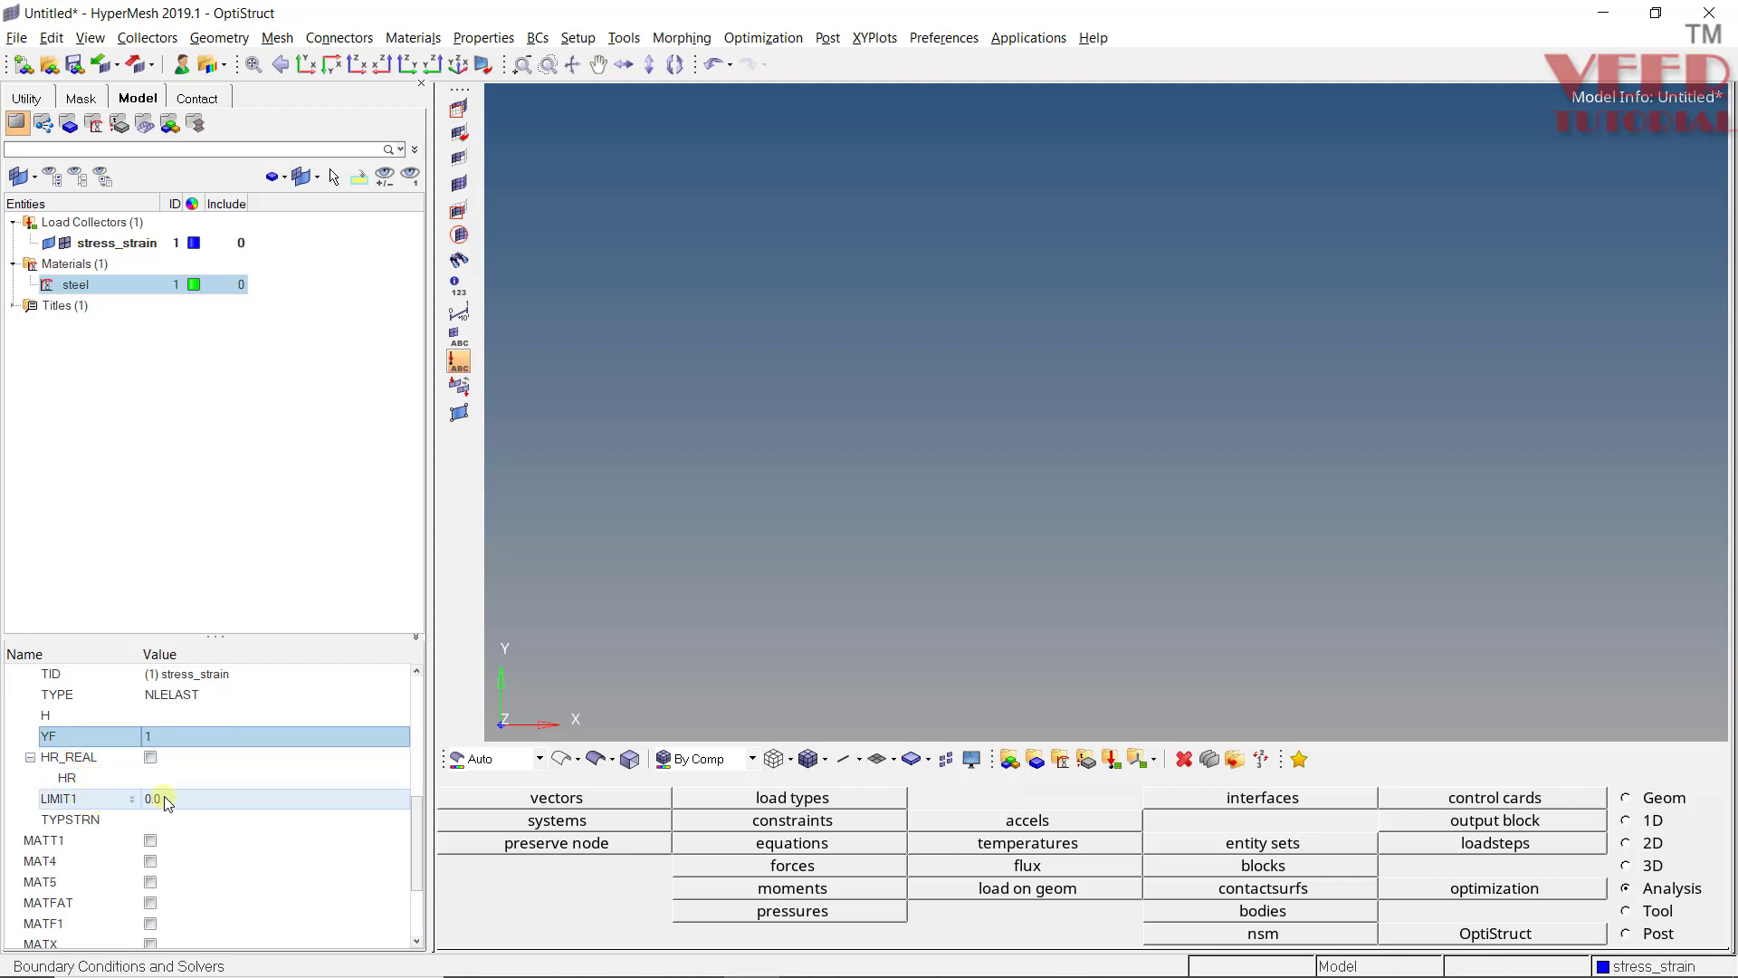
pyautogui.click(167, 800)
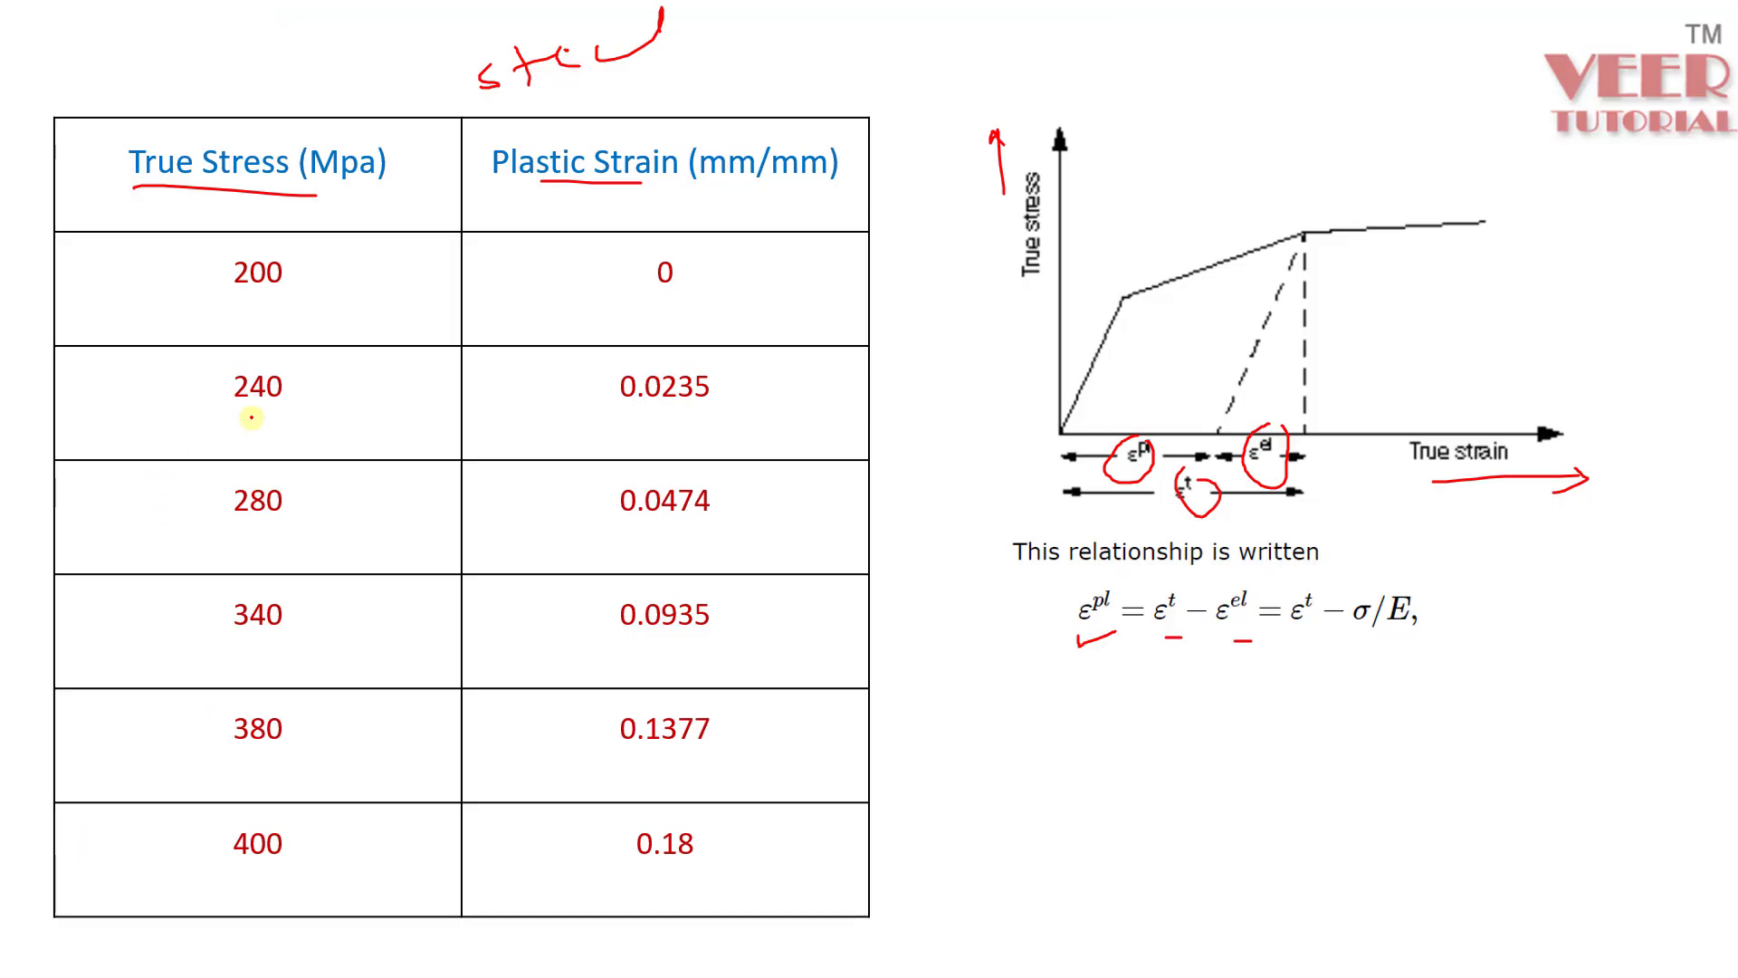
pyautogui.moveTo(235, 234)
pyautogui.mouseDown()
pyautogui.moveTo(321, 266)
pyautogui.moveTo(237, 226)
pyautogui.mouseUp()
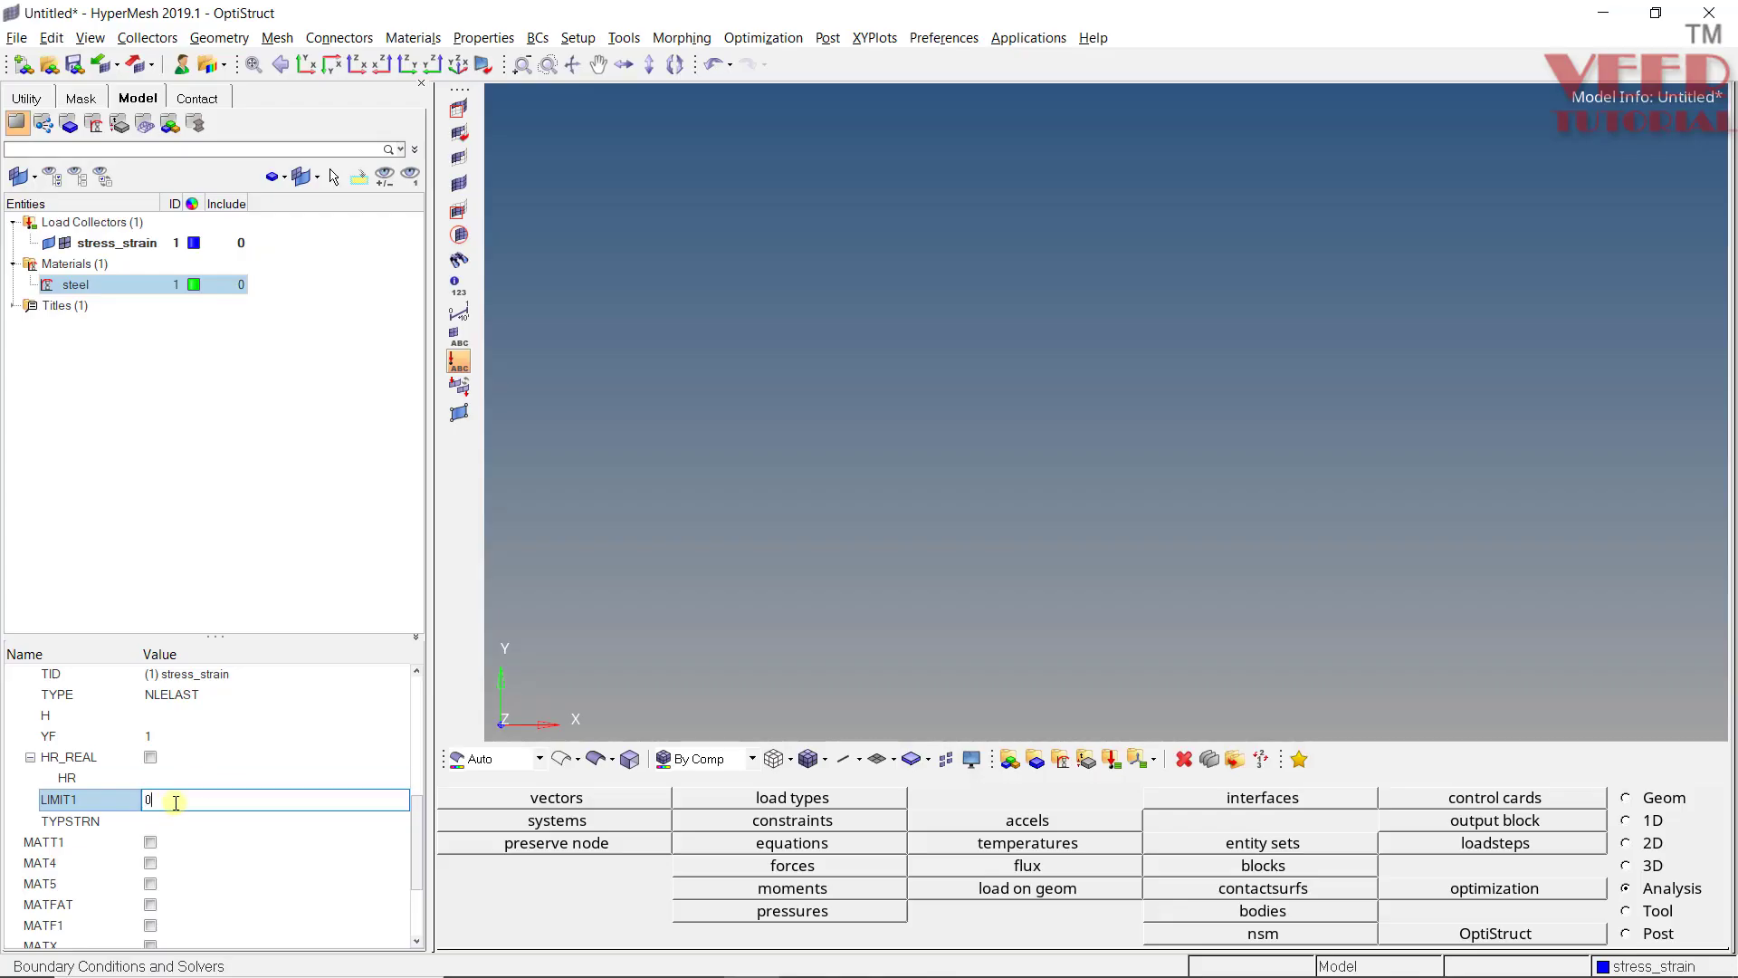
pyautogui.write('100')
pyautogui.moveTo(181, 798); pyautogui.dragTo(118, 800)
pyautogui.write('200')
pyautogui.click(724, 390)
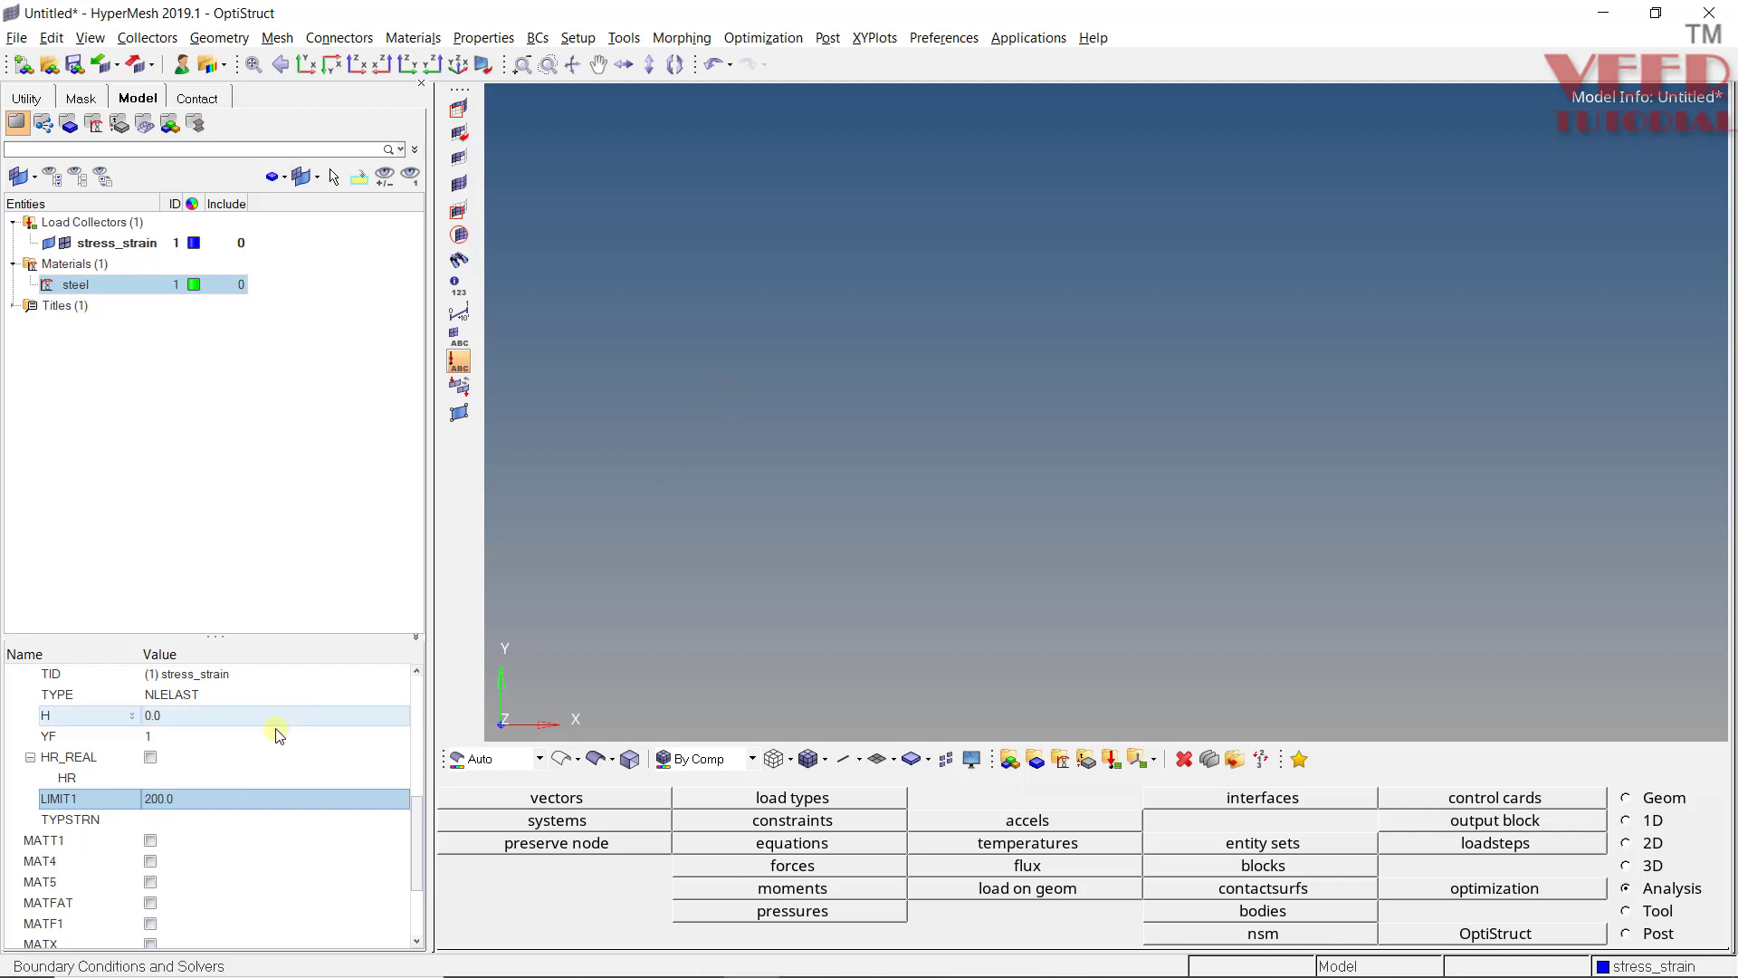
# - Look up the TYPSTRN strain types in the MATS1 help page, and set TYPSTRN to 1 for plastic strain in HyperMesh
pyautogui.click(188, 821)
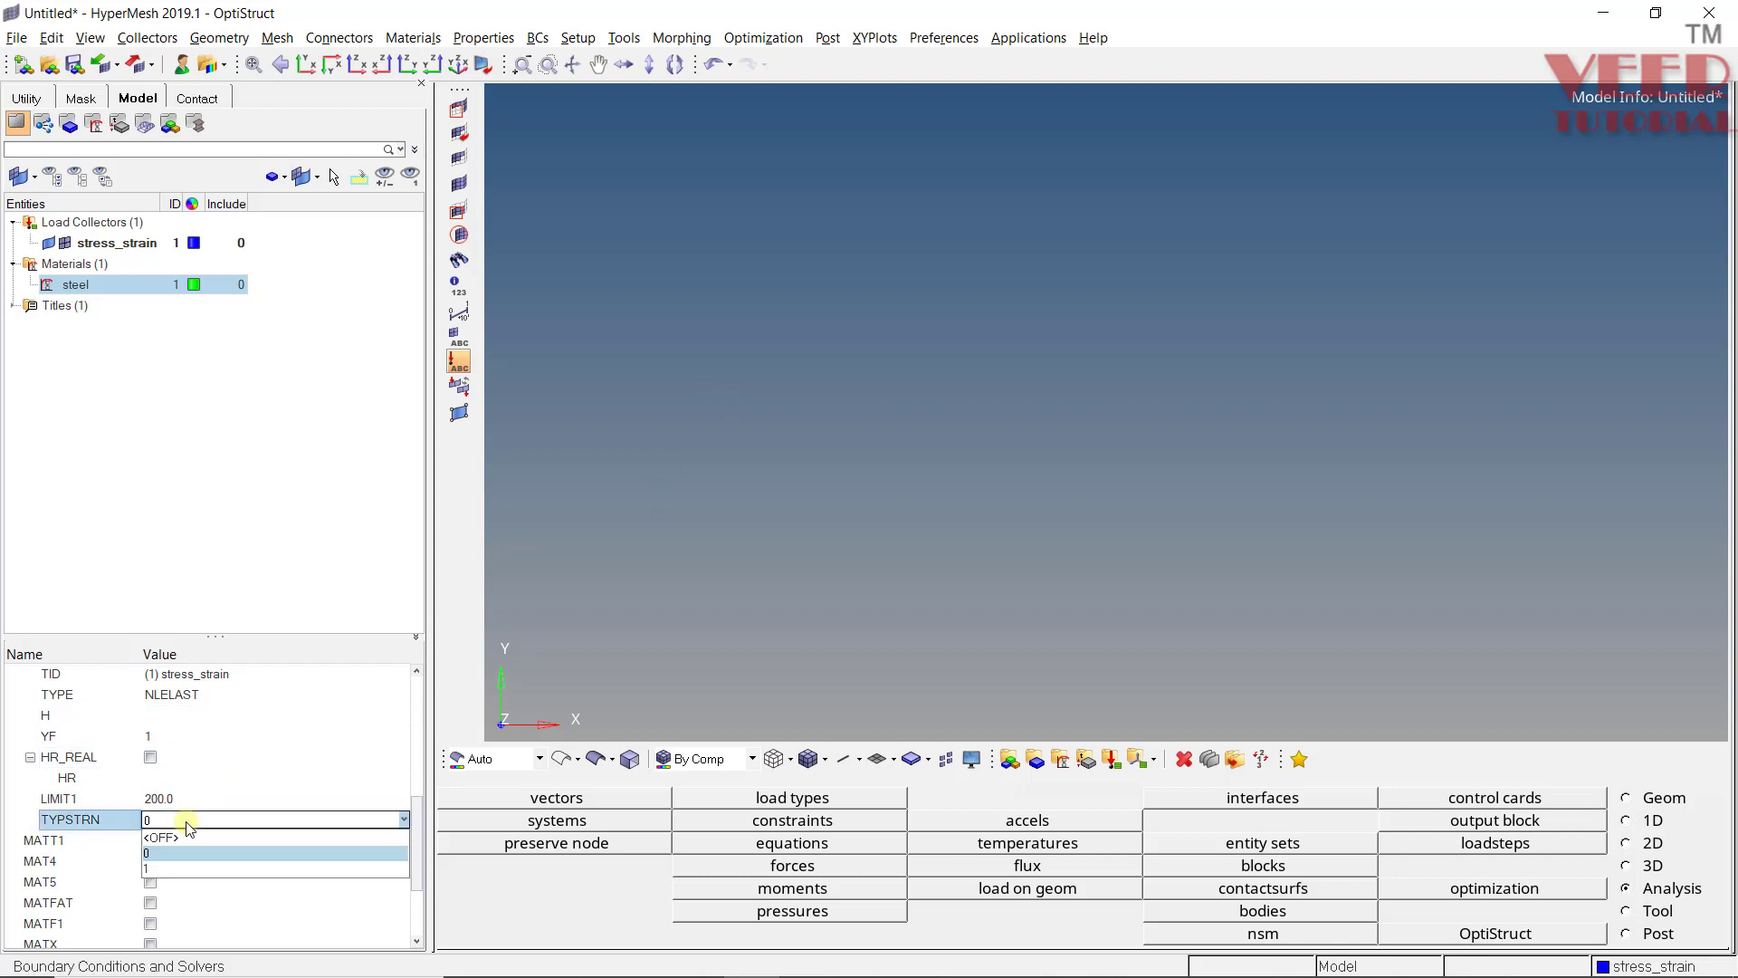
pyautogui.click(188, 824)
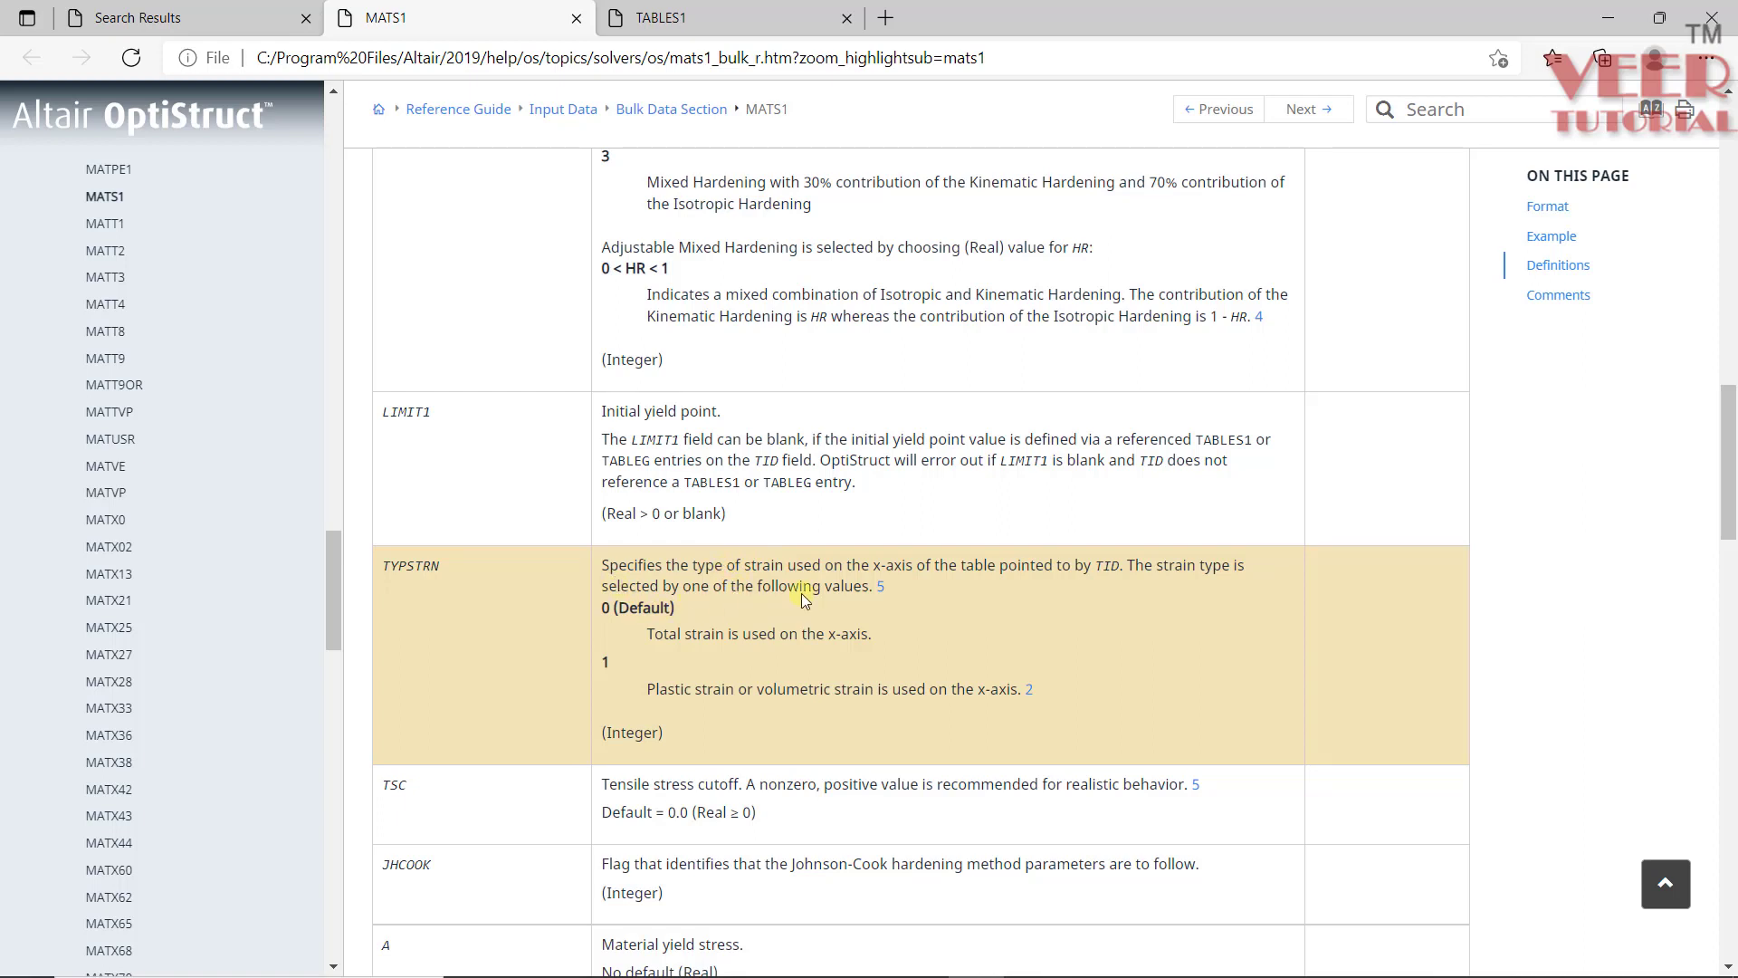
pyautogui.moveTo(648, 633); pyautogui.dragTo(730, 636)
pyautogui.moveTo(647, 689); pyautogui.dragTo(734, 689)
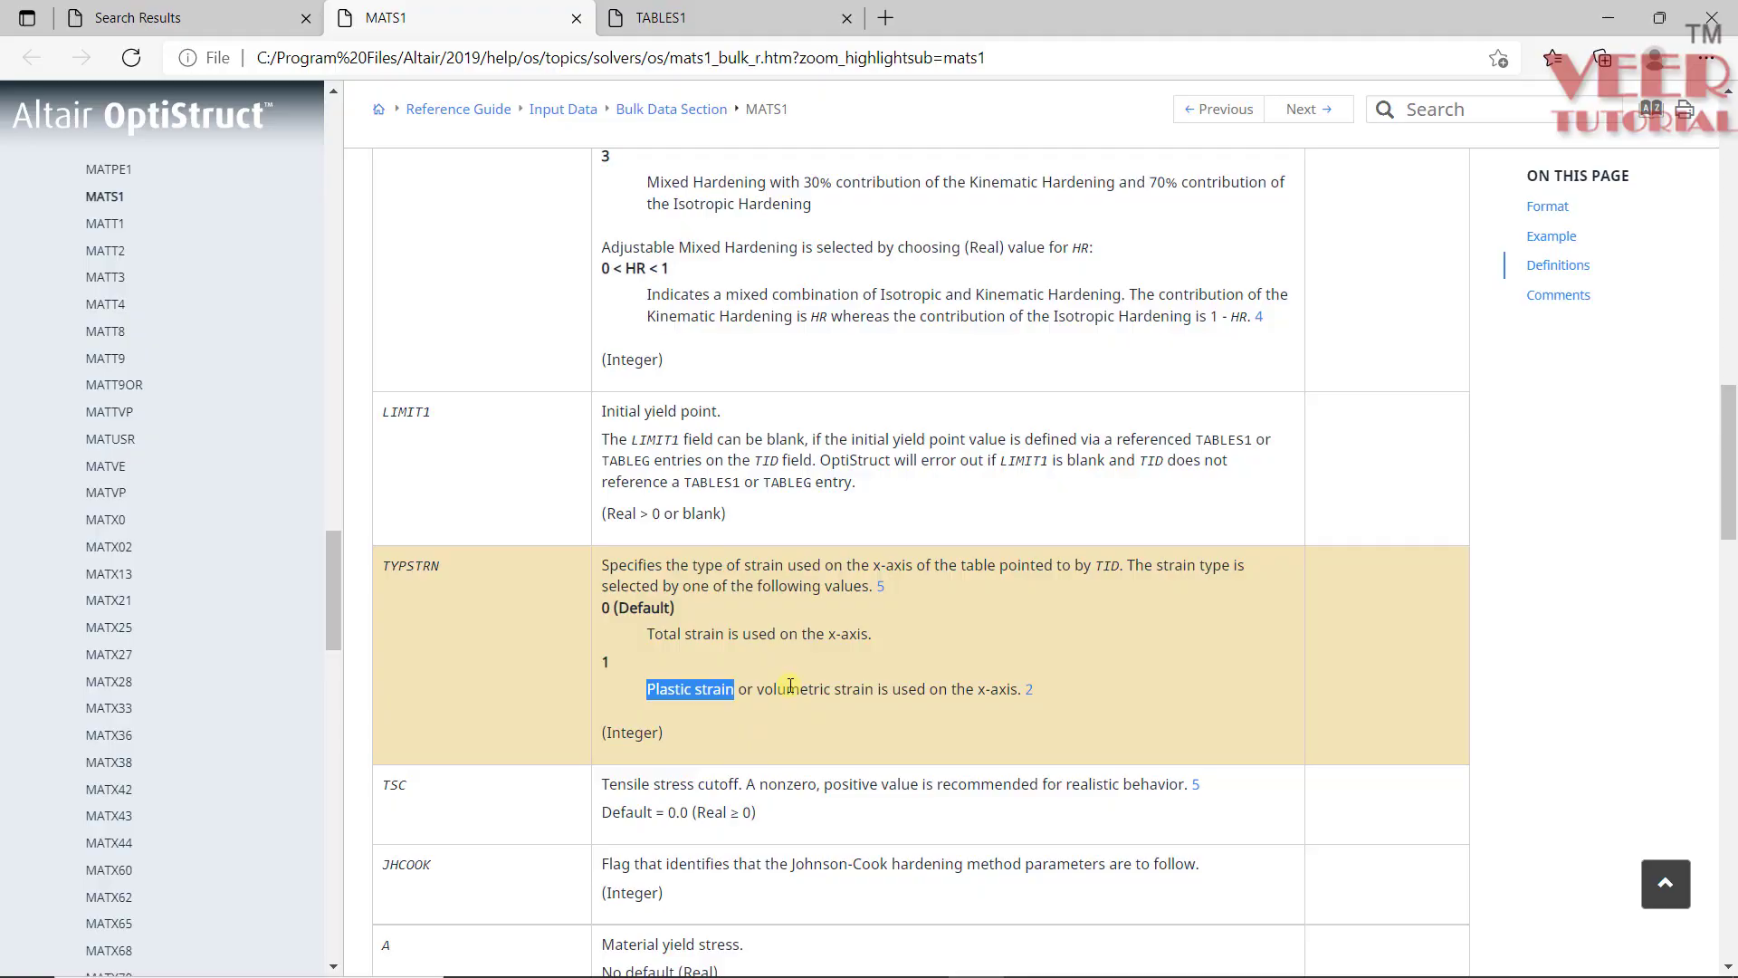
pyautogui.hotkey('alt', 'Tab')
pyautogui.click(197, 819)
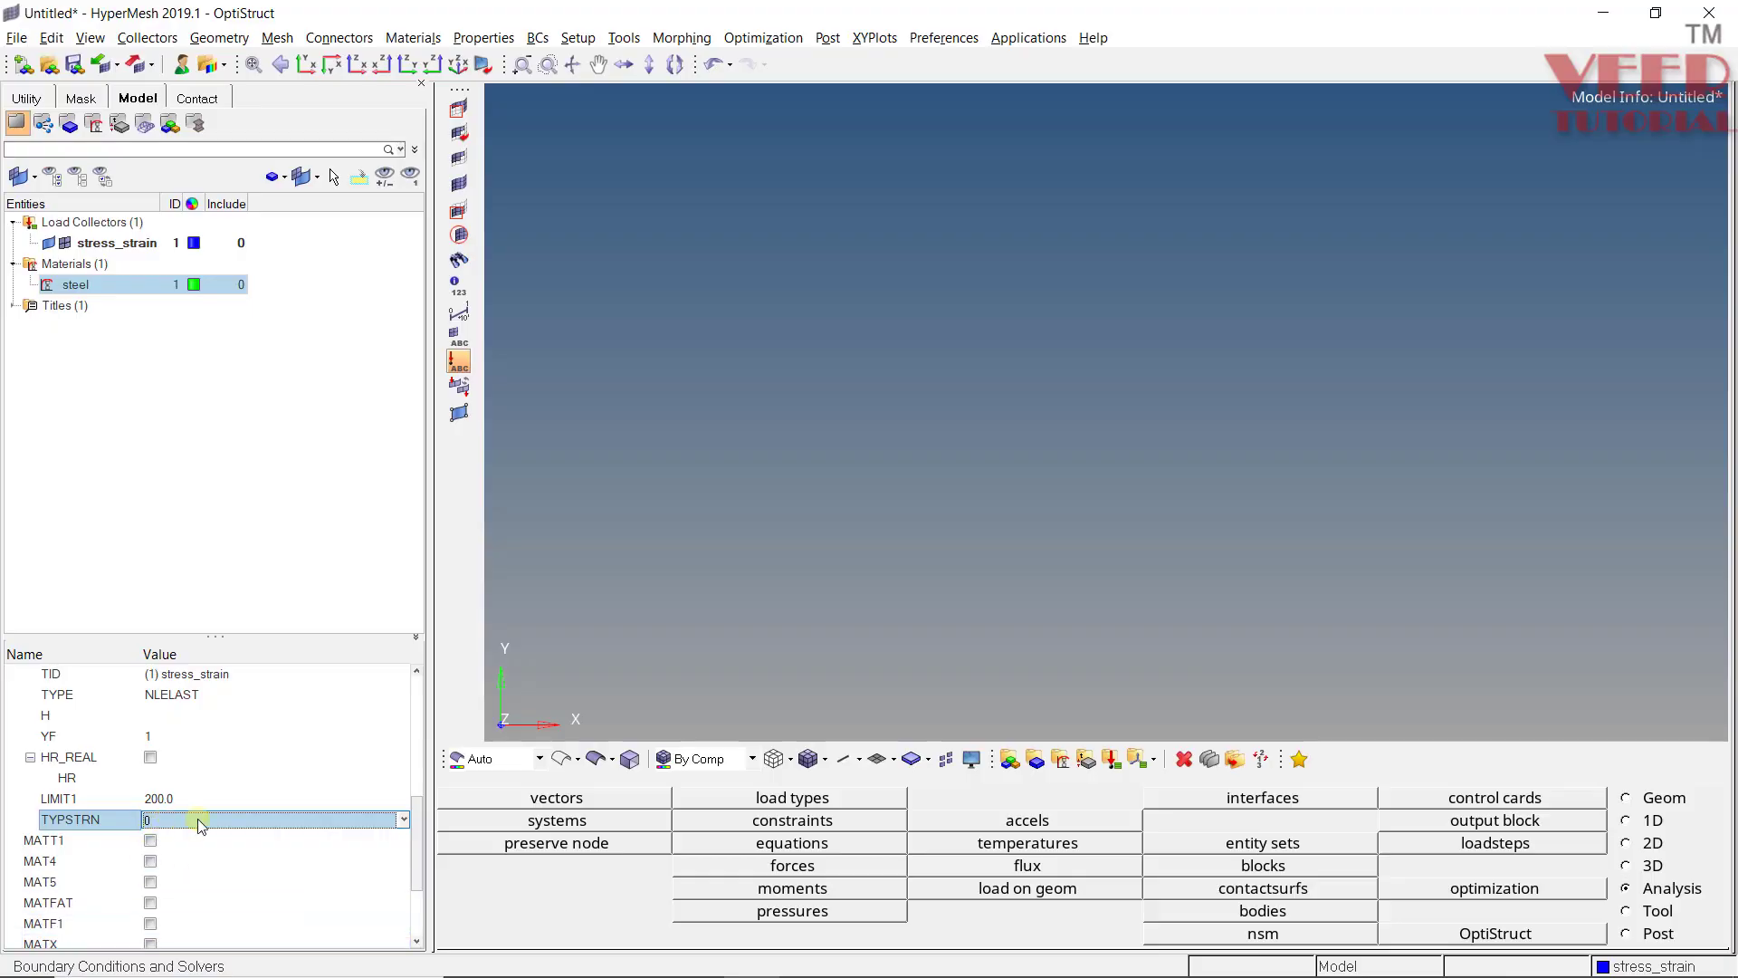
pyautogui.click(403, 819)
pyautogui.click(180, 867)
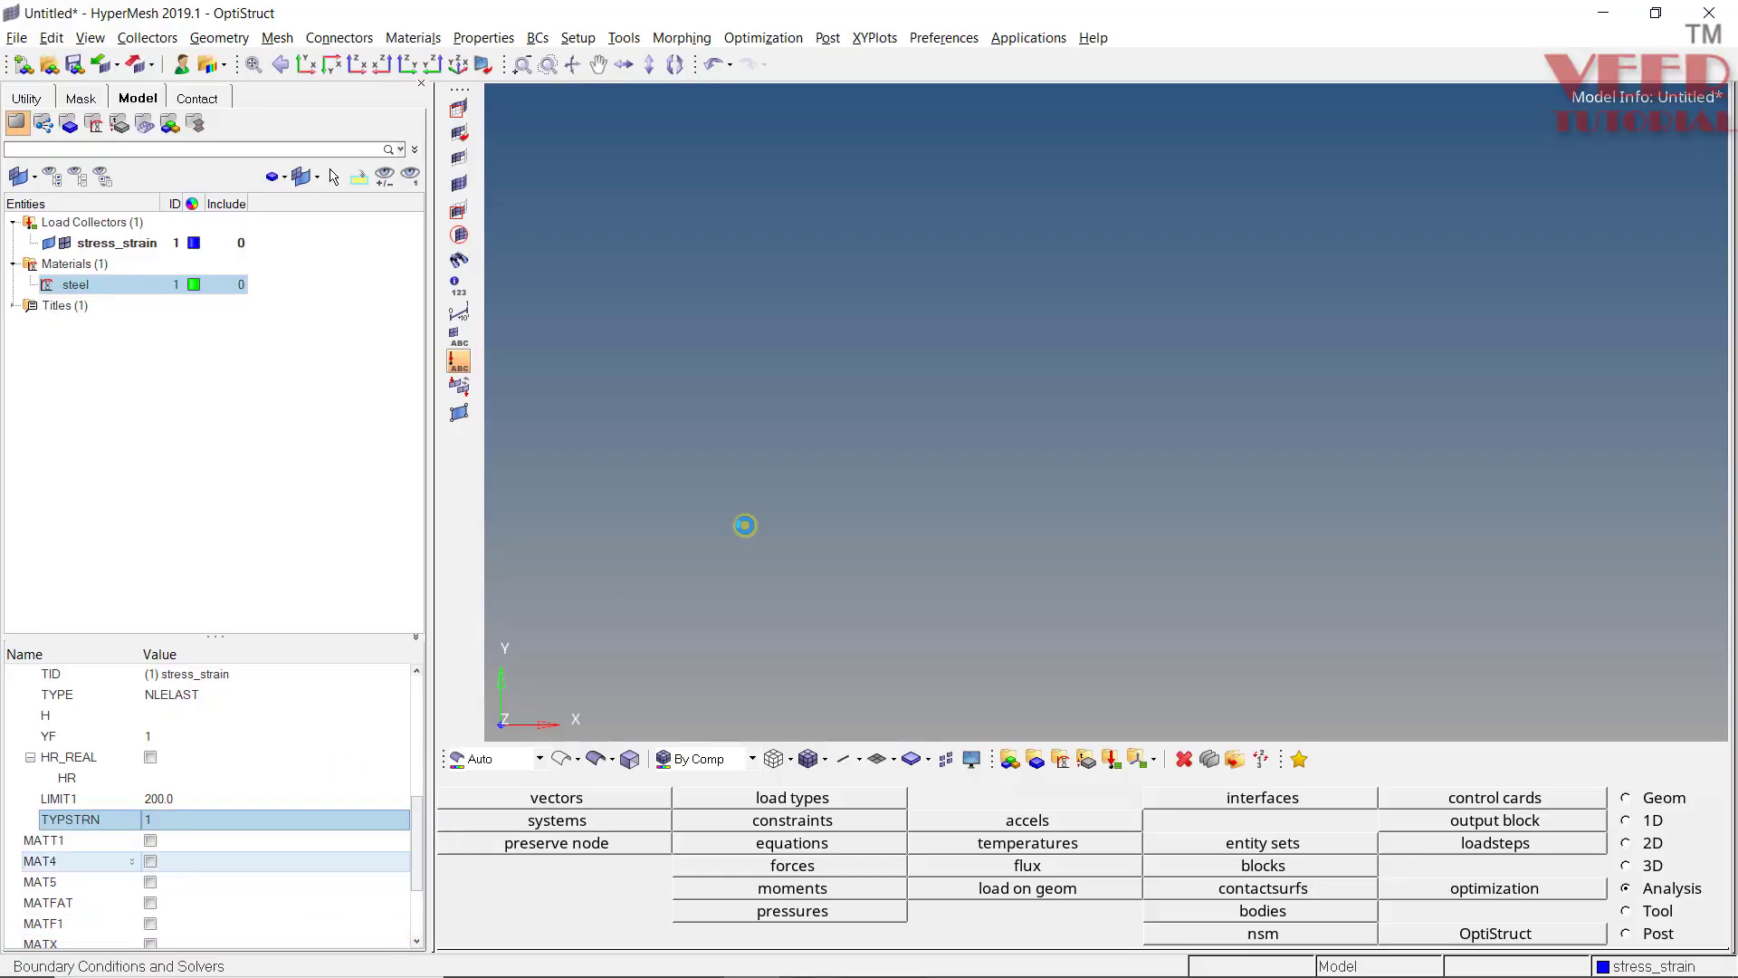
# - Reselect the steel material in the model tree to review its MAT1 properties
pyautogui.click(226, 438)
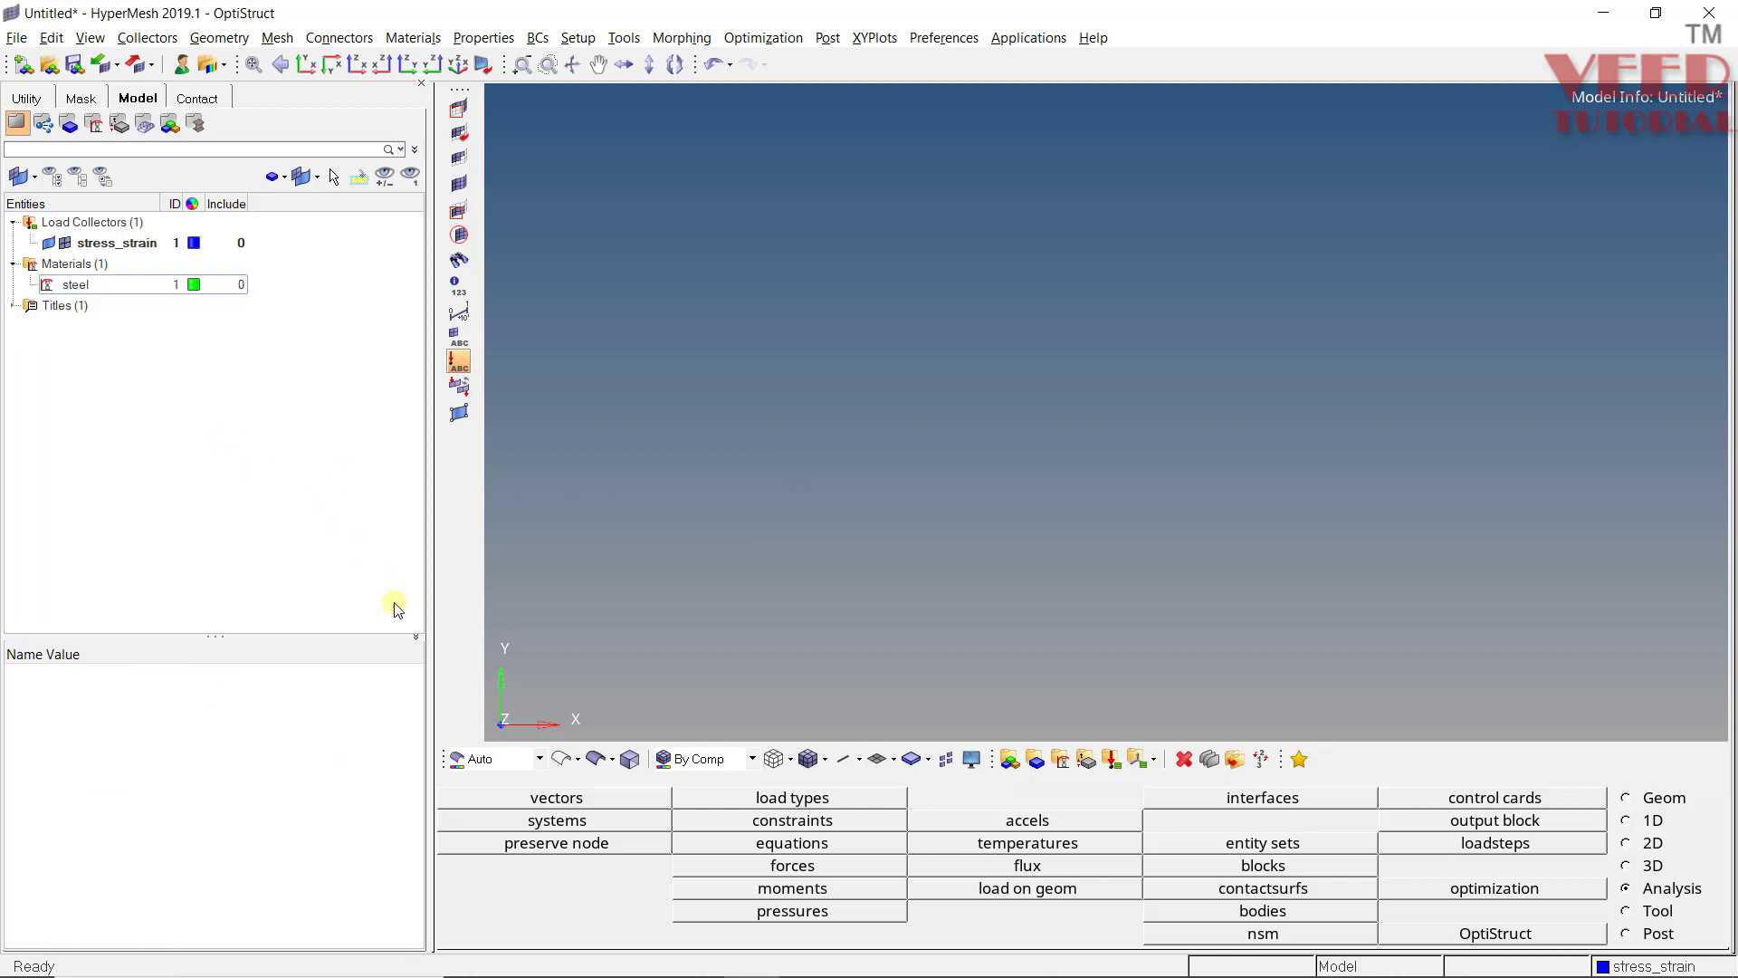
pyautogui.click(82, 284)
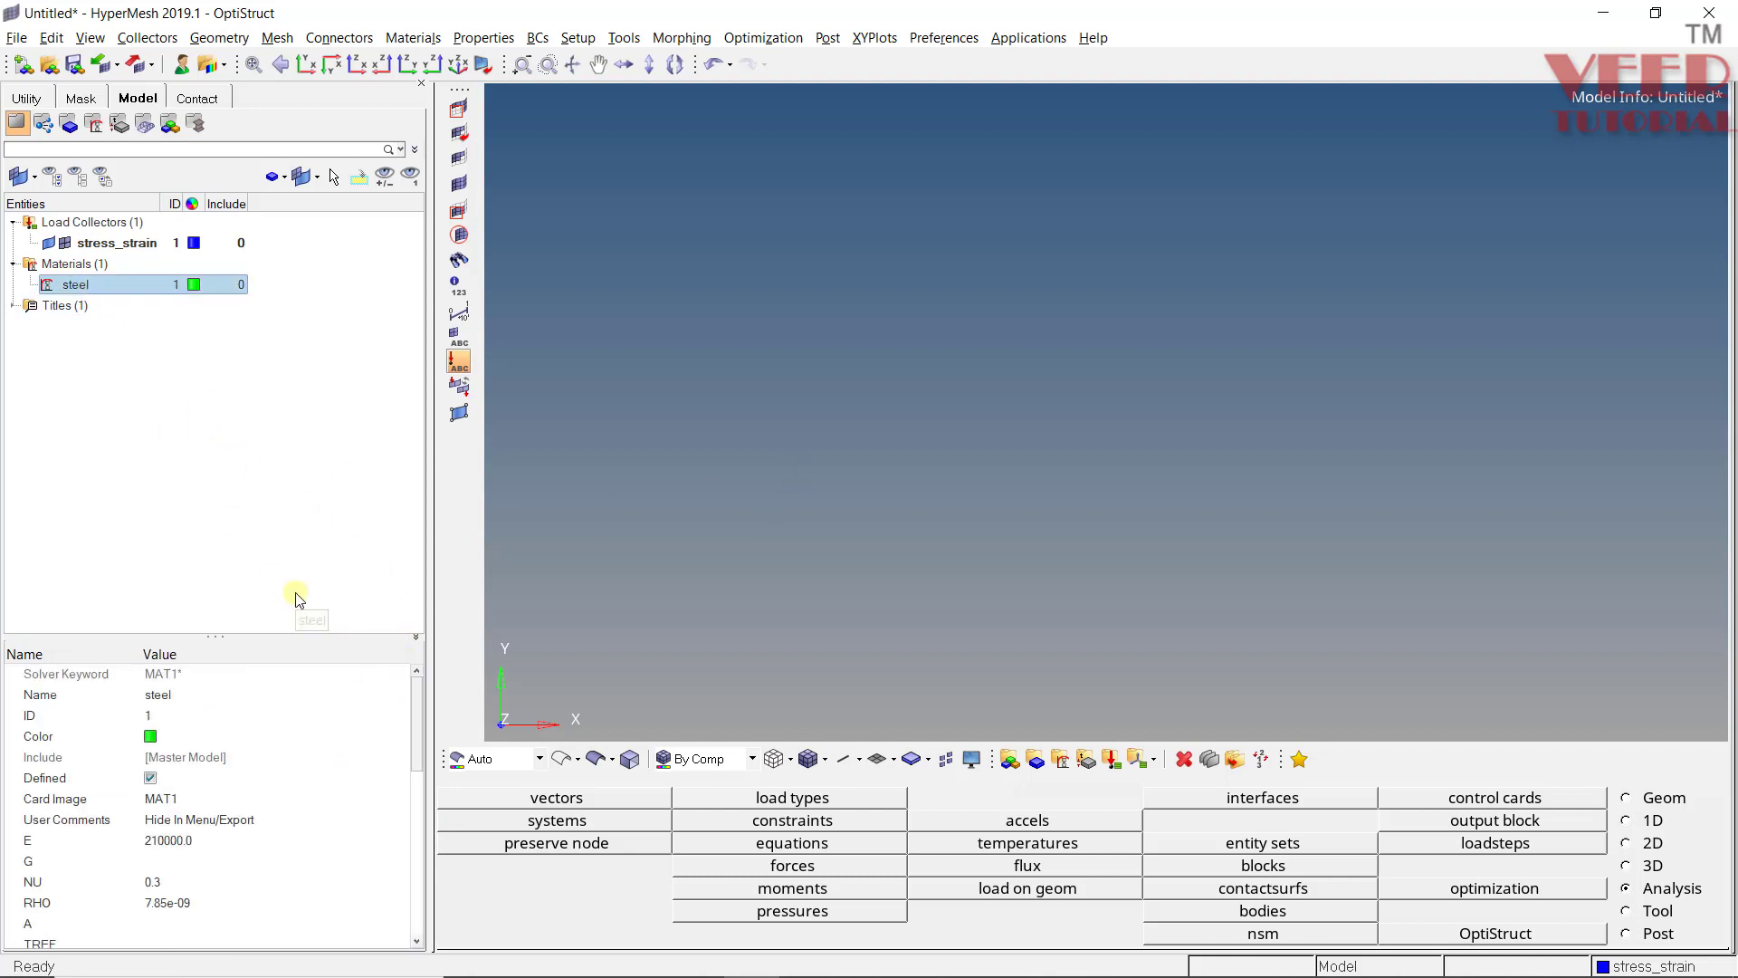